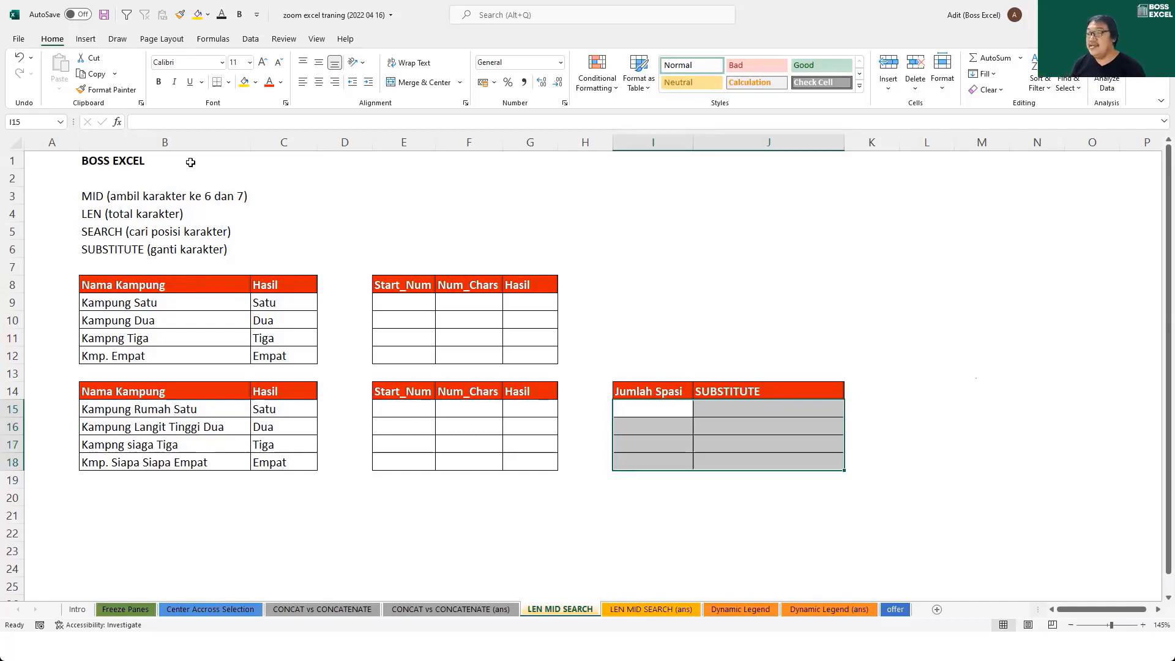
Review the function descriptions, including MID in B3 and the BOSS EXCEL title in B1.
{"action": "left_click_drag", "start_coordinate": [120, 203], "coordinate": [125, 248]}
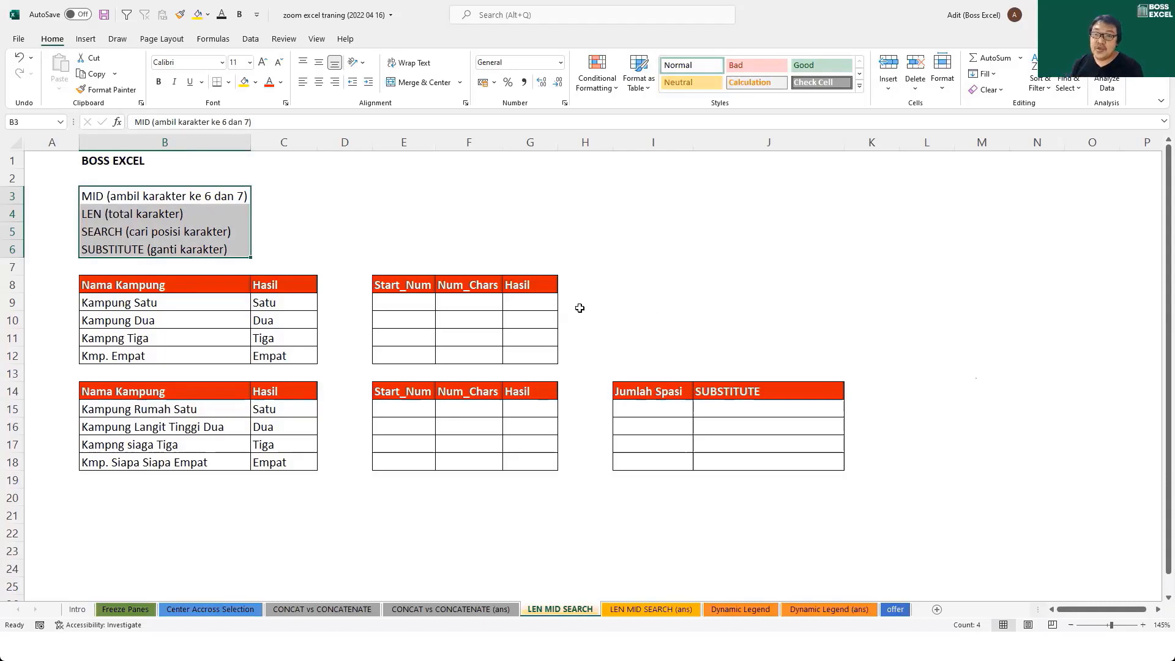
{"action": "left_click", "coordinate": [130, 199]}
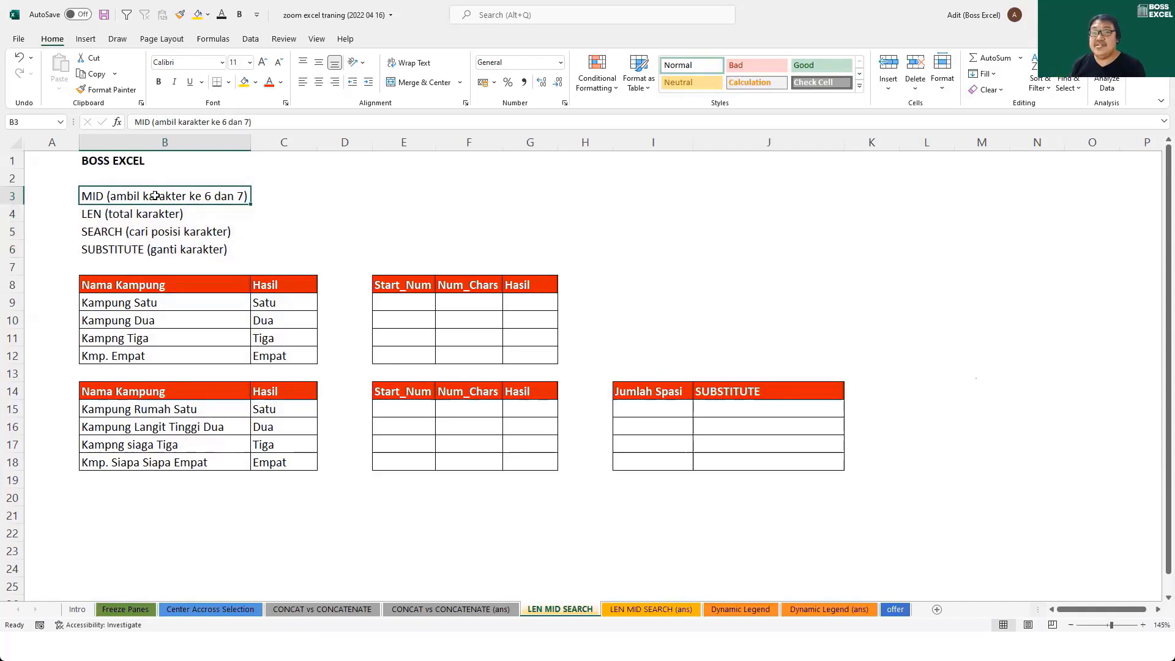
{"action": "left_click", "coordinate": [163, 155]}
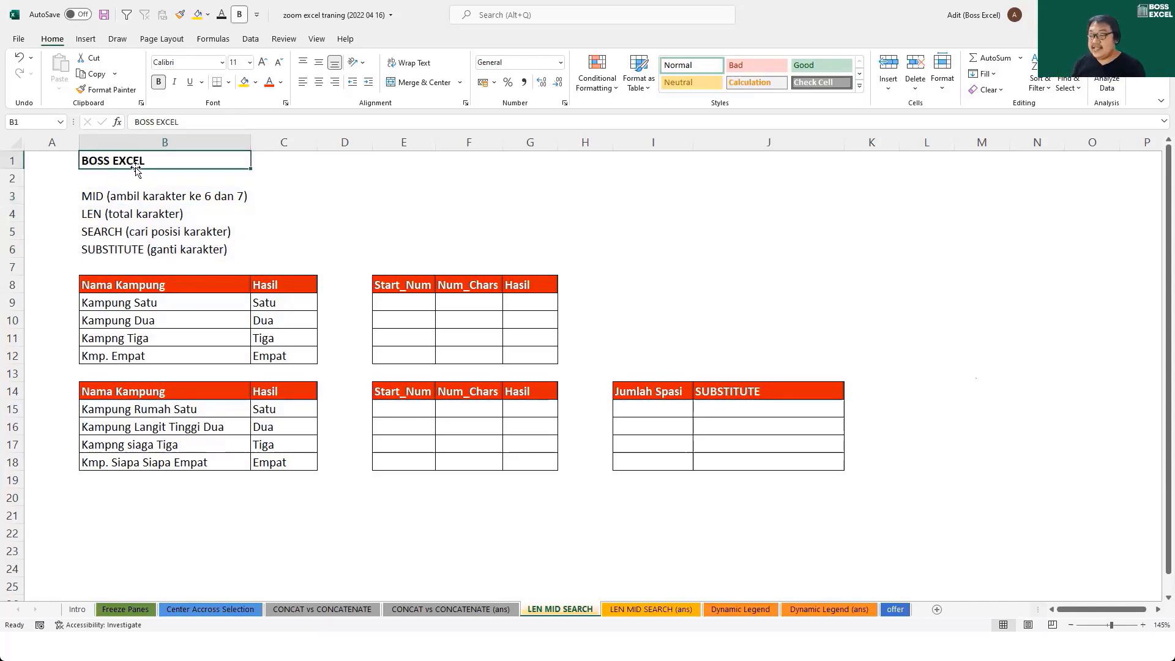
Enter =MID(B1;6;2) in C3 to return EX, with its formula text shown in D3.
{"action": "left_click", "coordinate": [301, 202]}
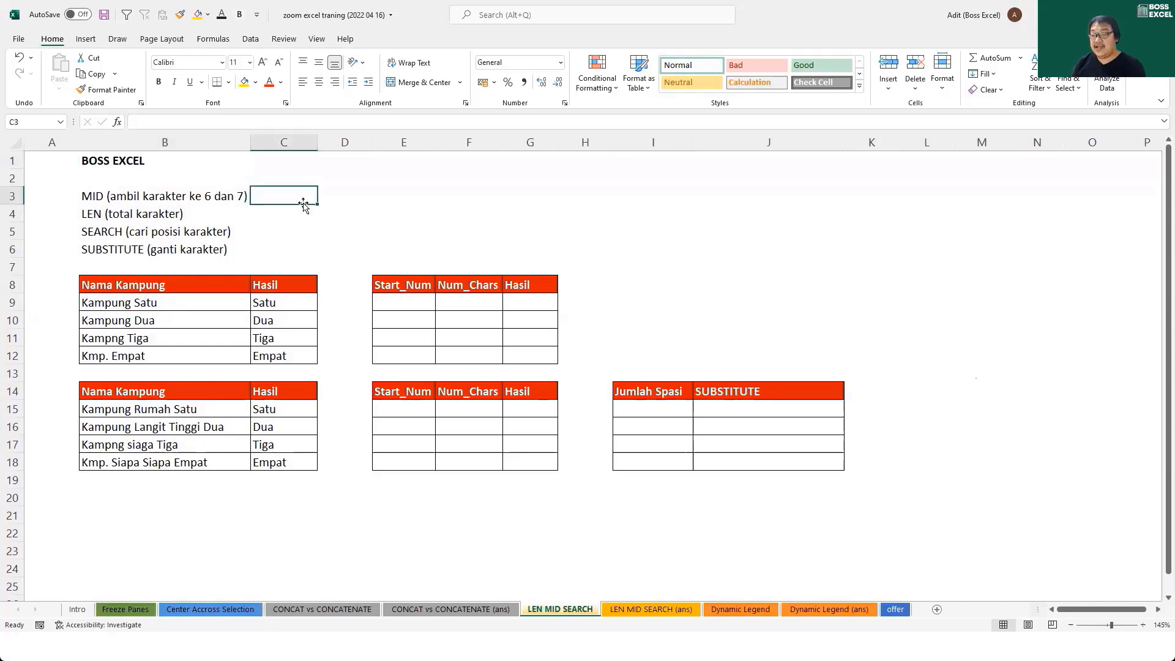
{"action": "type", "text": "="}
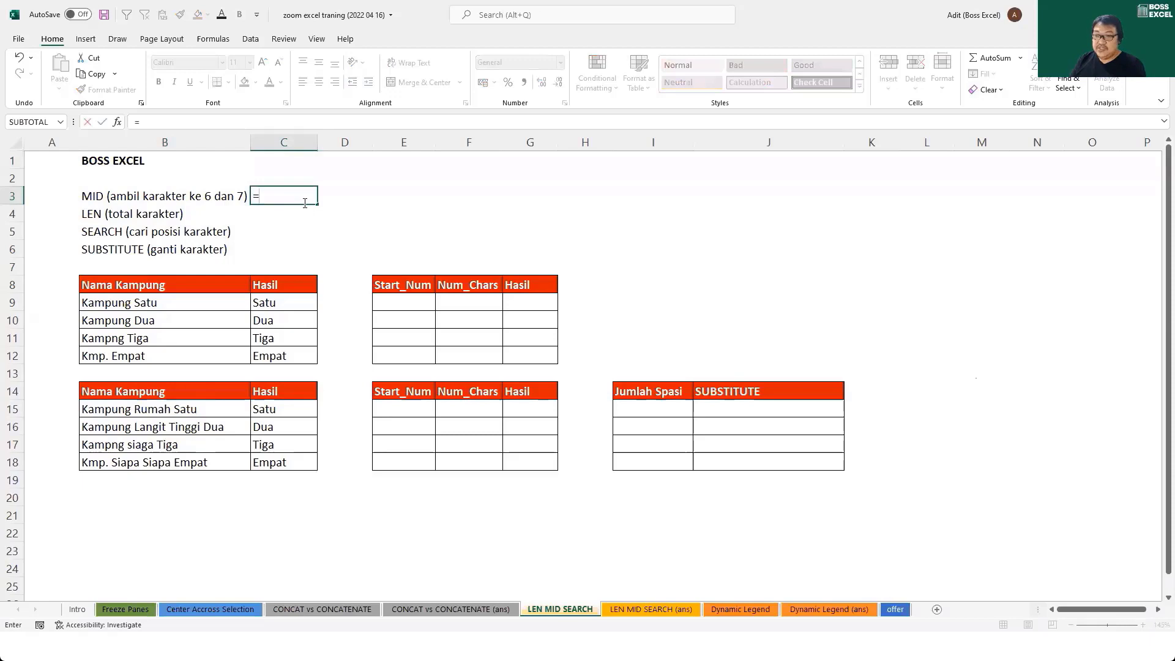
{"action": "type", "text": "mid"}
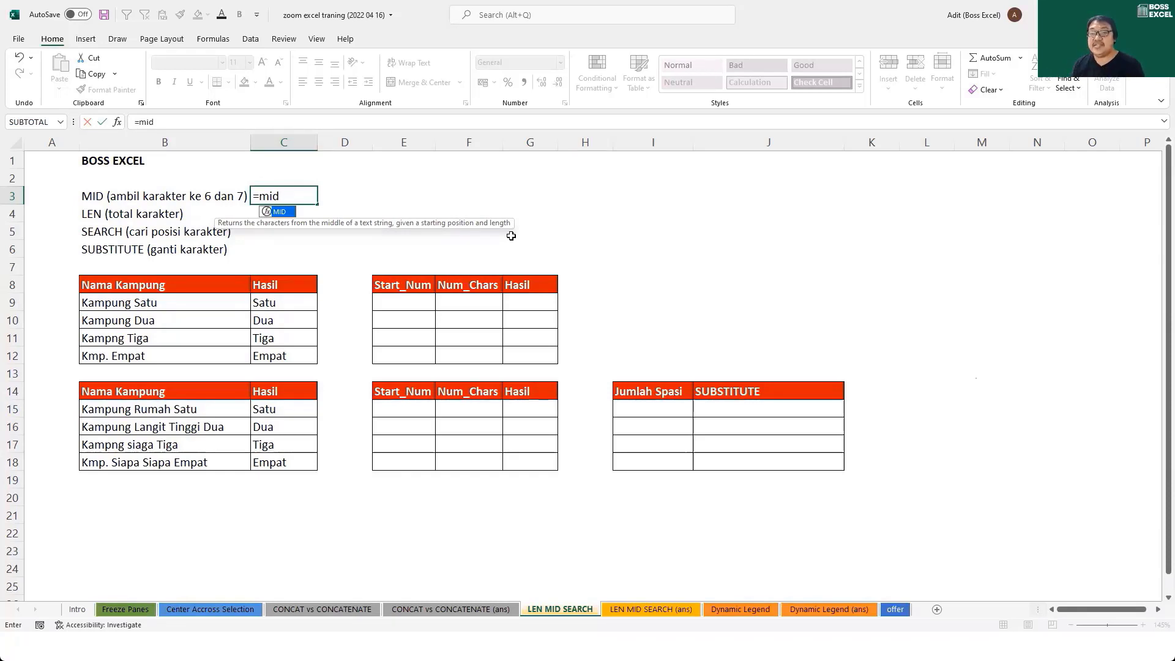
{"action": "key", "text": "Tab"}
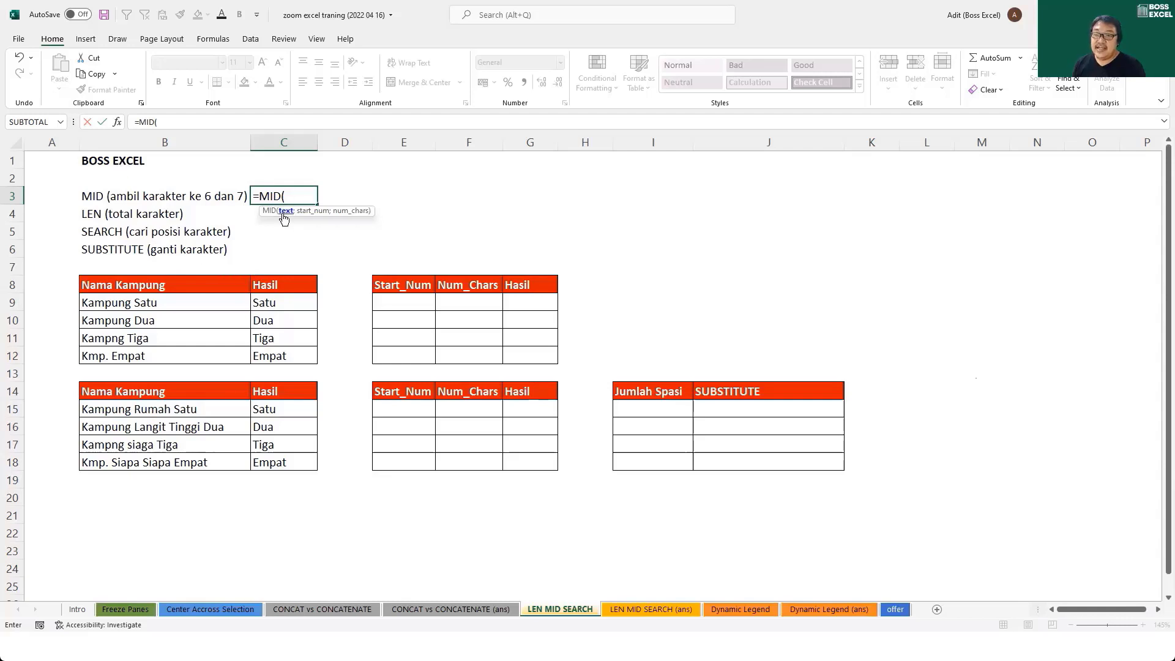
{"action": "left_click_drag", "start_coordinate": [260, 211], "coordinate": [239, 215]}
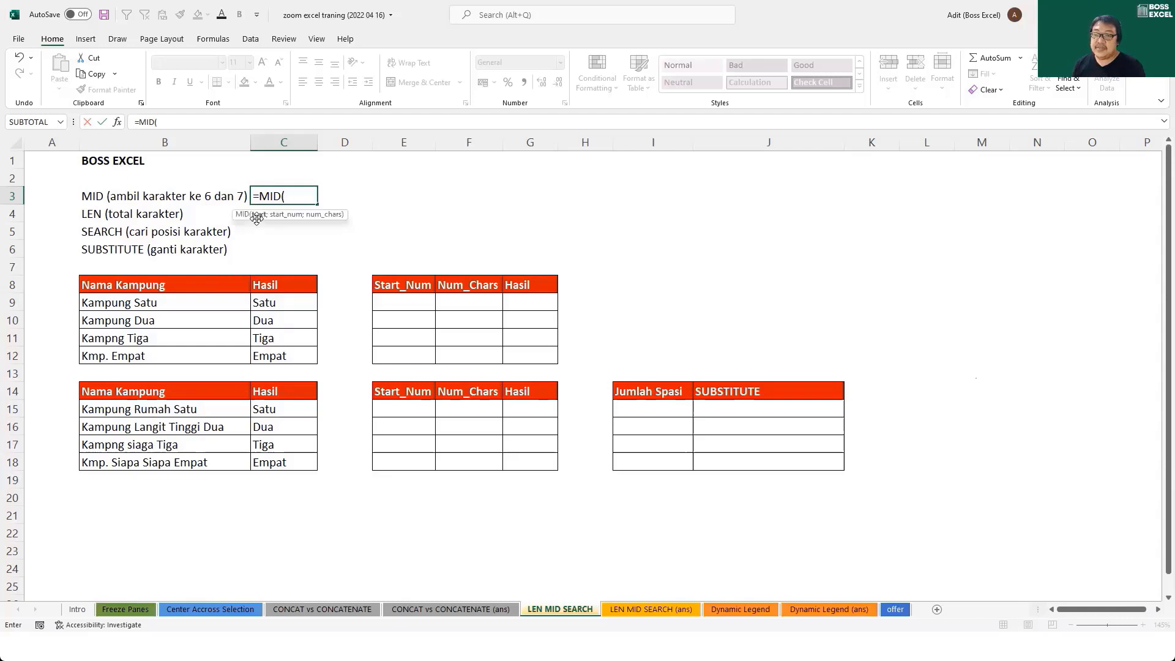
{"action": "left_click", "coordinate": [160, 160]}
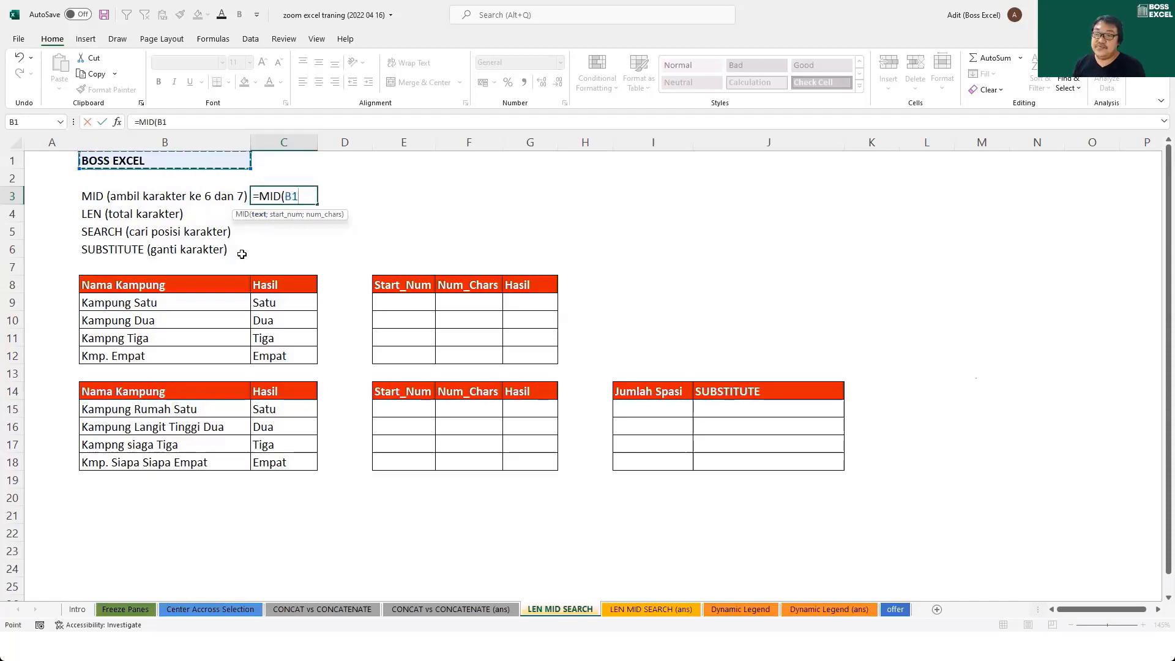
{"action": "type", "text": ";"}
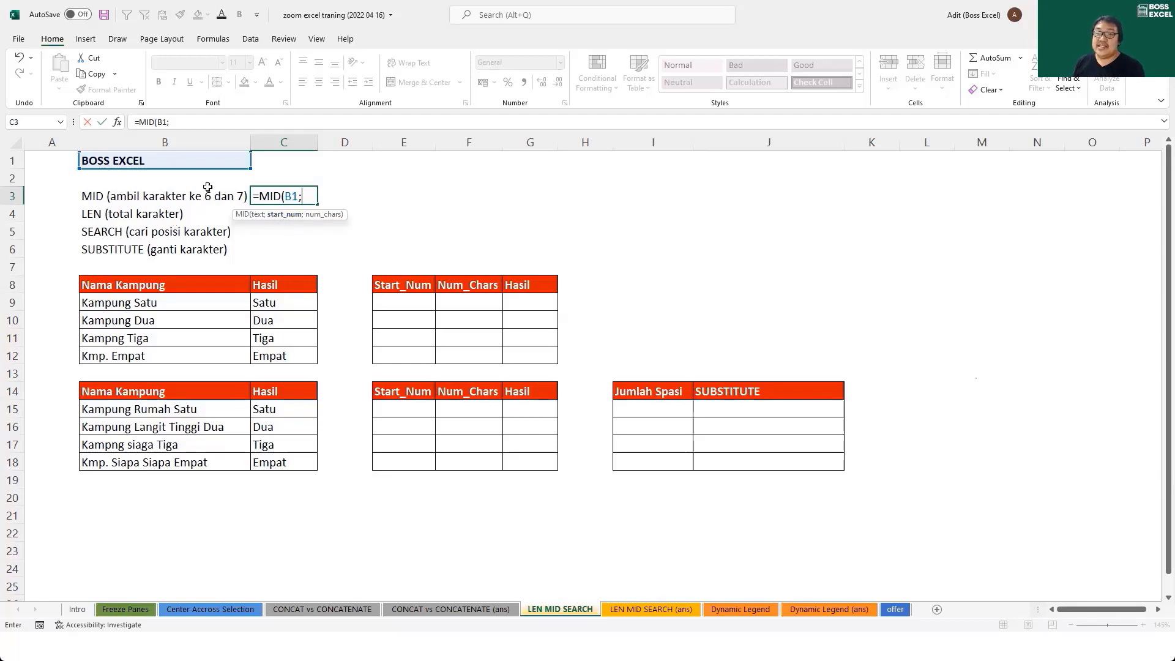
{"action": "type", "text": "6"}
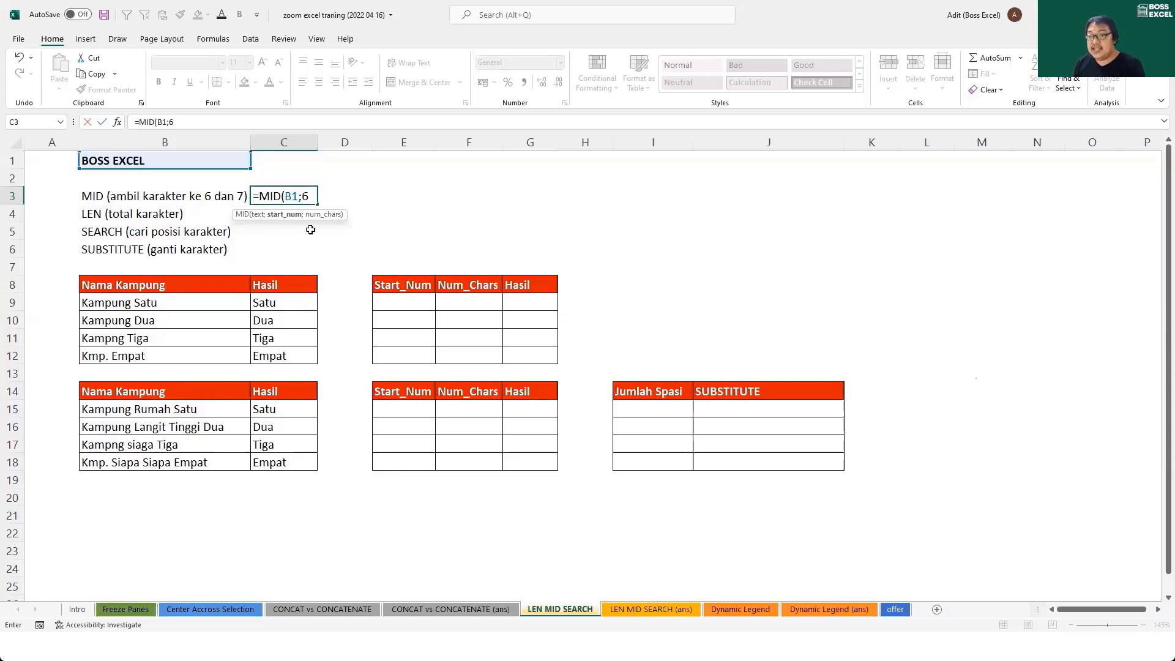
{"action": "type", "text": ";"}
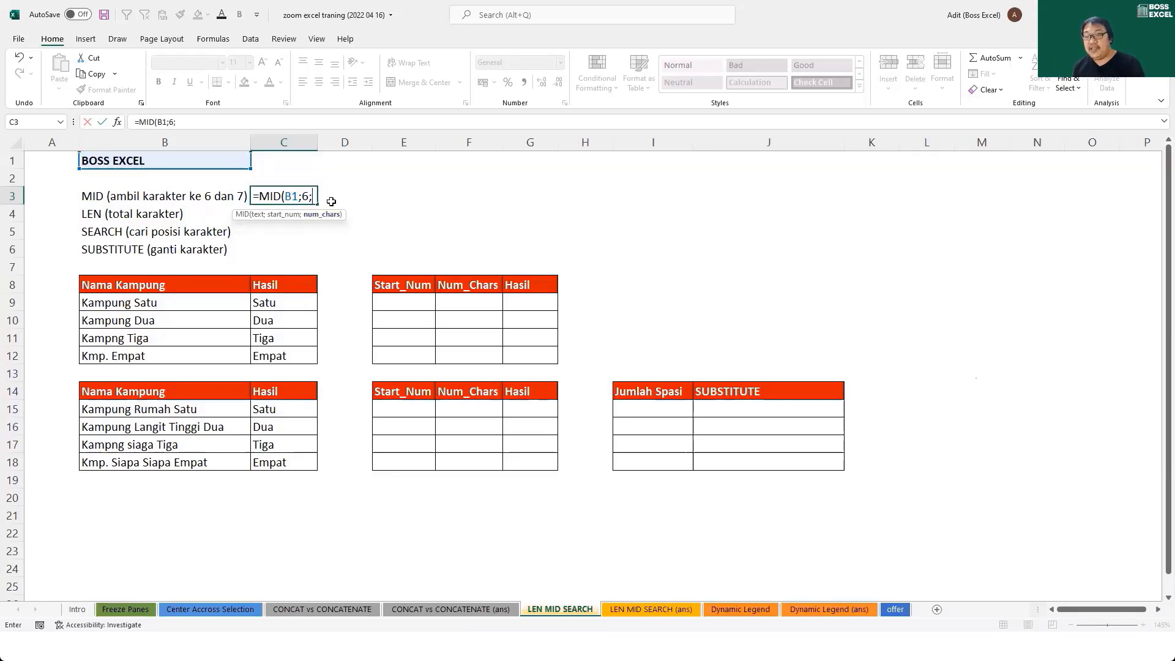
{"action": "type", "text": "2)"}
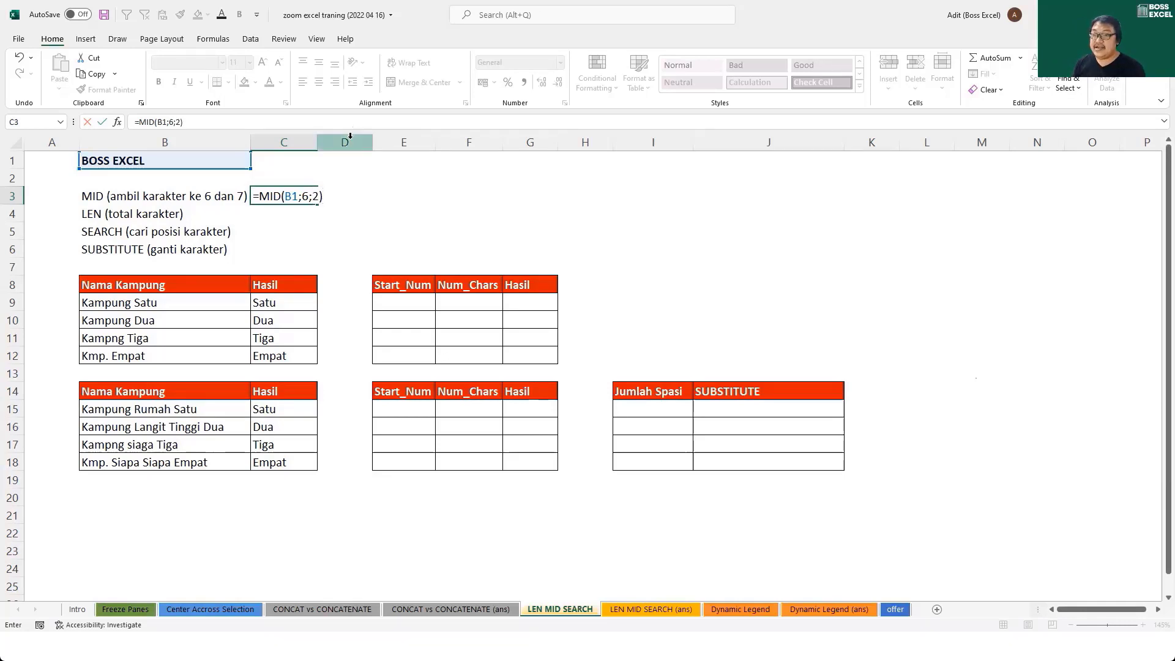
{"action": "key", "text": "ctrl+Return"}
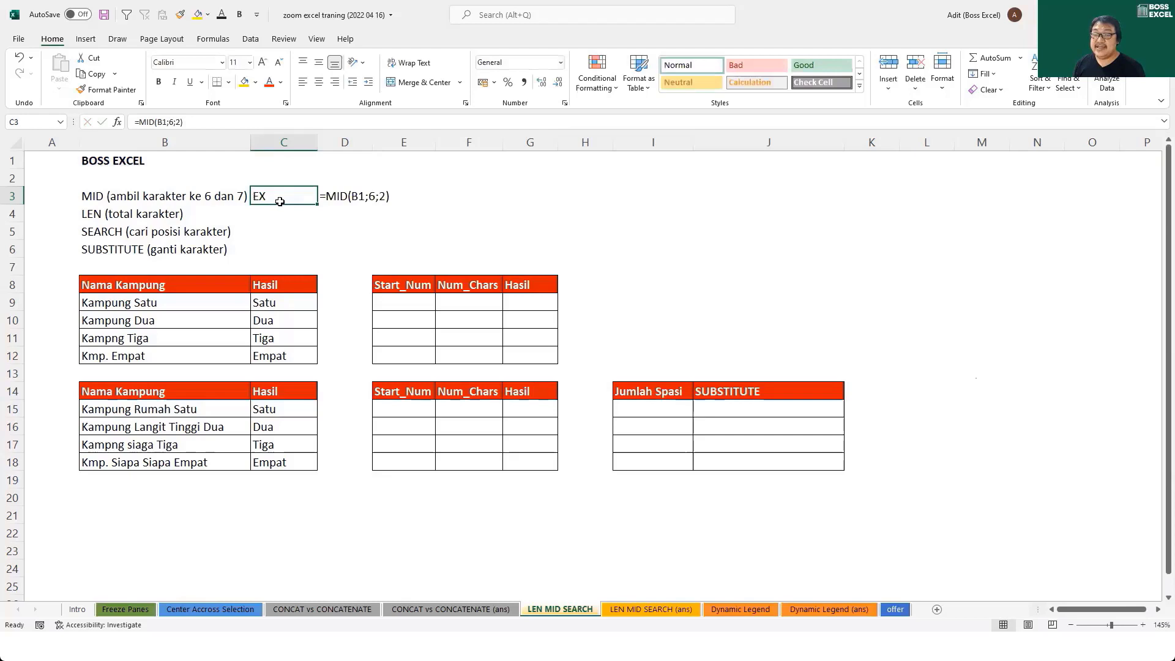
{"action": "left_click", "coordinate": [354, 199]}
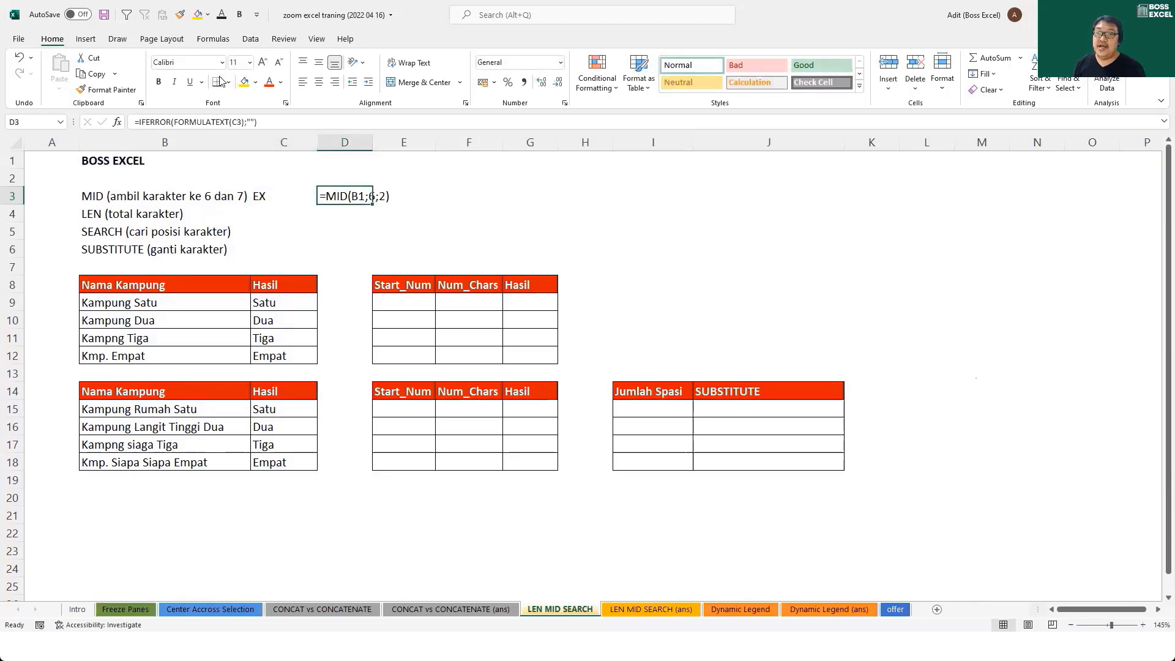
Handwrite 'Boss Excel' in red ink, number its letters 1–10 and mark 'Ex' at positions 6–7.
{"action": "scroll", "coordinate": [118, 86], "scroll_direction": "down", "scroll_amount": 2}
{"action": "left_click", "coordinate": [117, 84]}
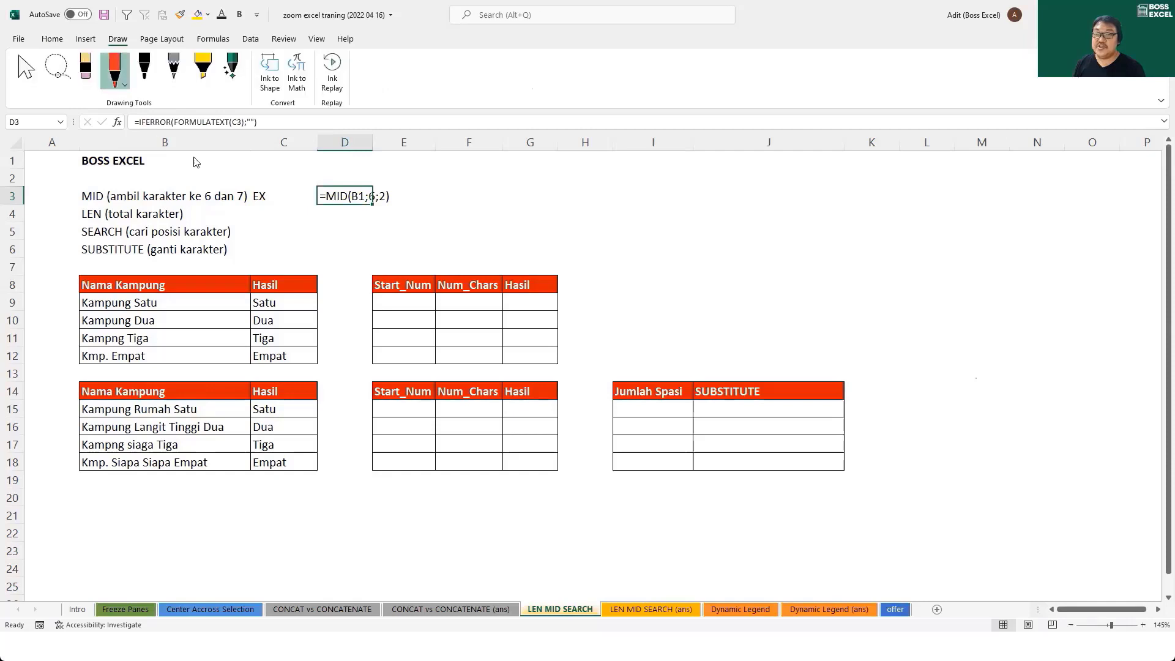
{"action": "mouse_move", "coordinate": [476, 163]}
{"action": "left_mouse_down"}
{"action": "mouse_move", "coordinate": [478, 216]}
{"action": "mouse_move", "coordinate": [505, 192]}
{"action": "mouse_move", "coordinate": [519, 220]}
{"action": "mouse_move", "coordinate": [540, 209]}
{"action": "mouse_move", "coordinate": [543, 224]}
{"action": "left_mouse_up"}
{"action": "mouse_move", "coordinate": [576, 183]}
{"action": "left_mouse_down"}
{"action": "mouse_move", "coordinate": [597, 216]}
{"action": "mouse_move", "coordinate": [597, 179]}
{"action": "mouse_move", "coordinate": [623, 213]}
{"action": "mouse_move", "coordinate": [601, 217]}
{"action": "mouse_move", "coordinate": [656, 211]}
{"action": "mouse_move", "coordinate": [666, 225]}
{"action": "left_mouse_up"}
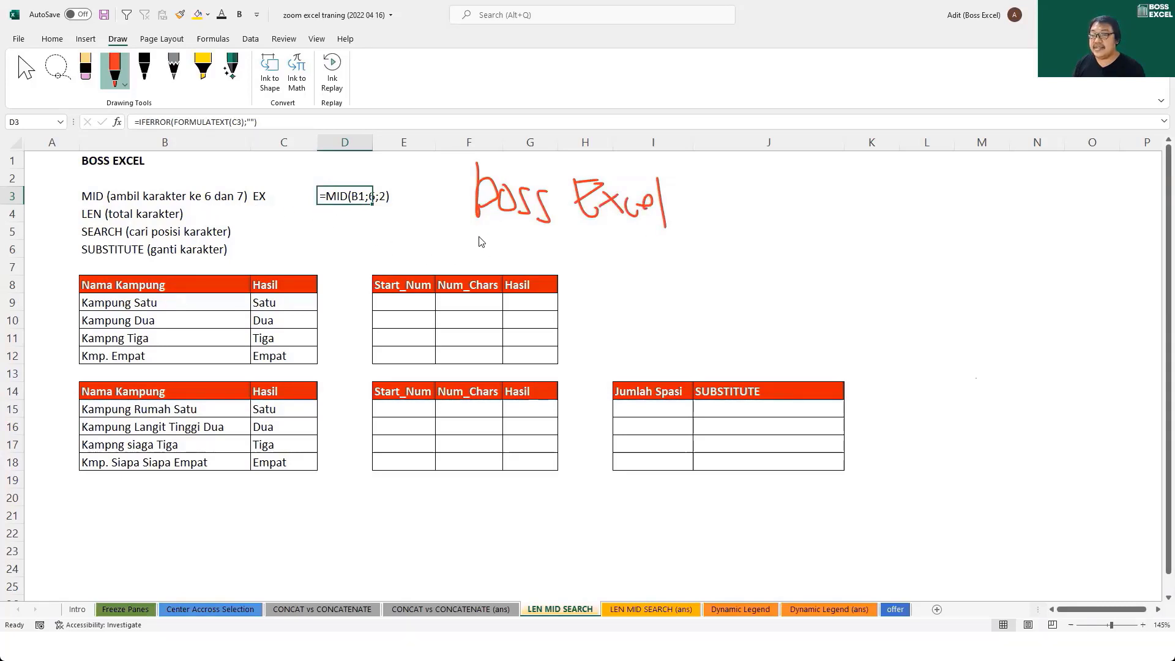
{"action": "mouse_move", "coordinate": [495, 233]}
{"action": "left_mouse_down"}
{"action": "mouse_move", "coordinate": [604, 248]}
{"action": "mouse_move", "coordinate": [627, 237]}
{"action": "mouse_move", "coordinate": [648, 254]}
{"action": "mouse_move", "coordinate": [664, 236]}
{"action": "left_mouse_up"}
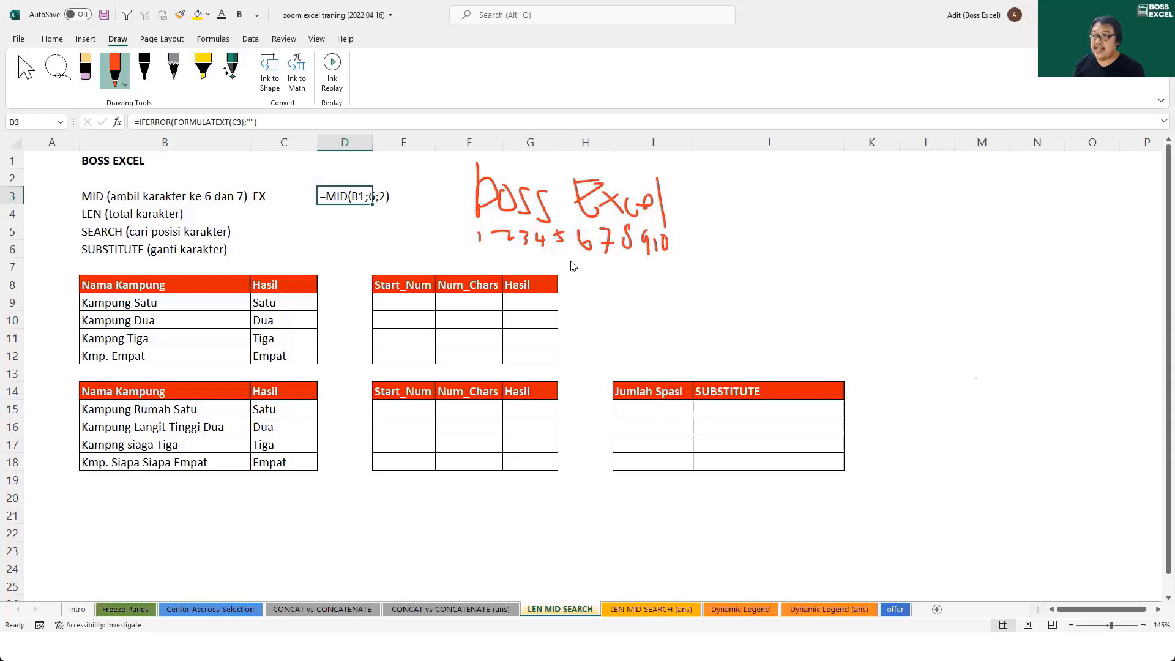
{"action": "mouse_move", "coordinate": [575, 258]}
{"action": "left_mouse_down"}
{"action": "mouse_move", "coordinate": [603, 272]}
{"action": "mouse_move", "coordinate": [586, 275]}
{"action": "mouse_move", "coordinate": [576, 257]}
{"action": "mouse_move", "coordinate": [624, 218]}
{"action": "mouse_move", "coordinate": [624, 186]}
{"action": "mouse_move", "coordinate": [603, 165]}
{"action": "mouse_move", "coordinate": [569, 171]}
{"action": "mouse_move", "coordinate": [567, 224]}
{"action": "left_mouse_up"}
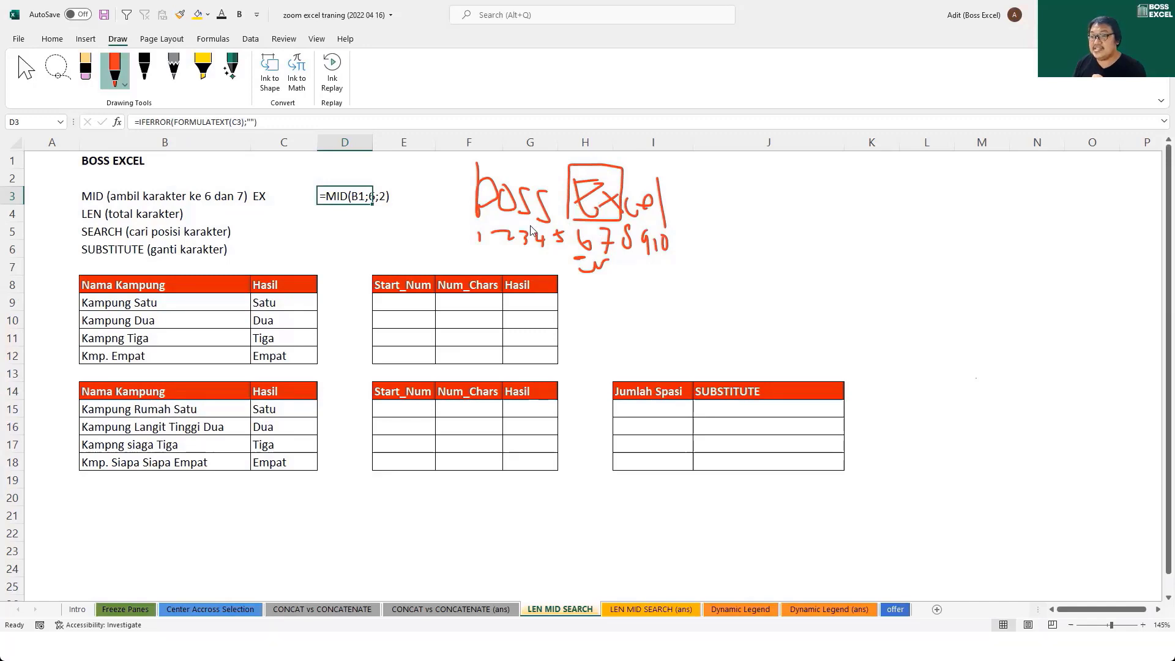
{"action": "key", "text": "Escape"}
{"action": "left_click", "coordinate": [274, 201]}
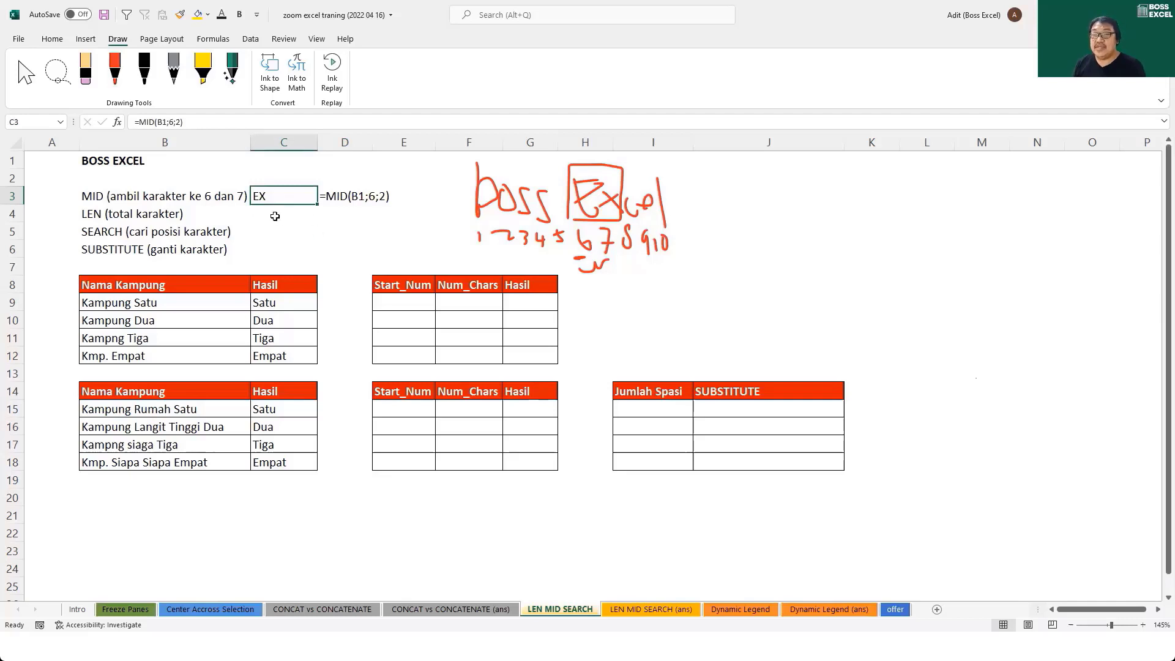
{"action": "left_click", "coordinate": [275, 216]}
Enter =LEN(B1) in C4 so it returns 10 characters for BOSS EXCEL.
{"action": "type", "text": "="}
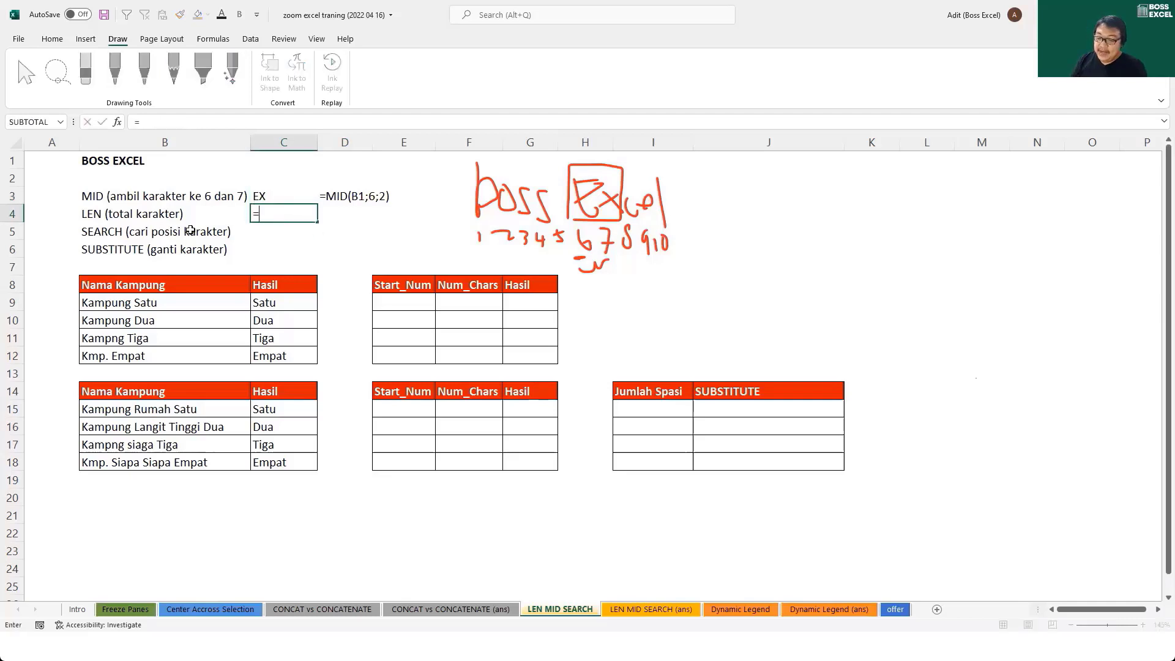
{"action": "type", "text": "len"}
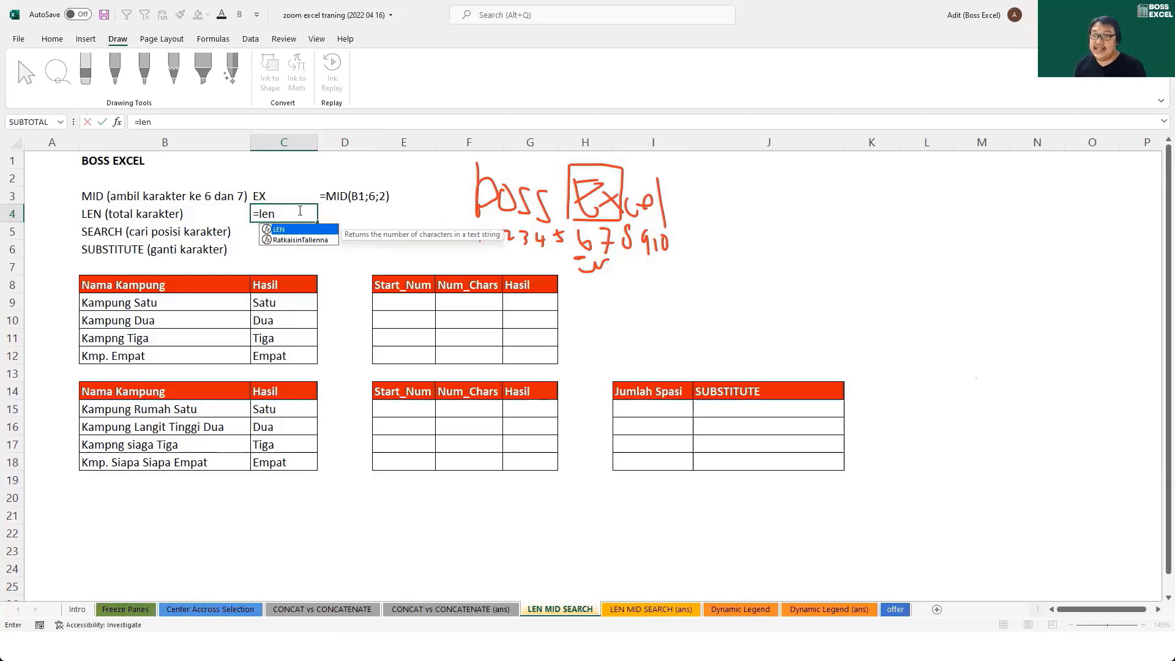
{"action": "key", "text": "Tab"}
{"action": "left_click", "coordinate": [129, 166]}
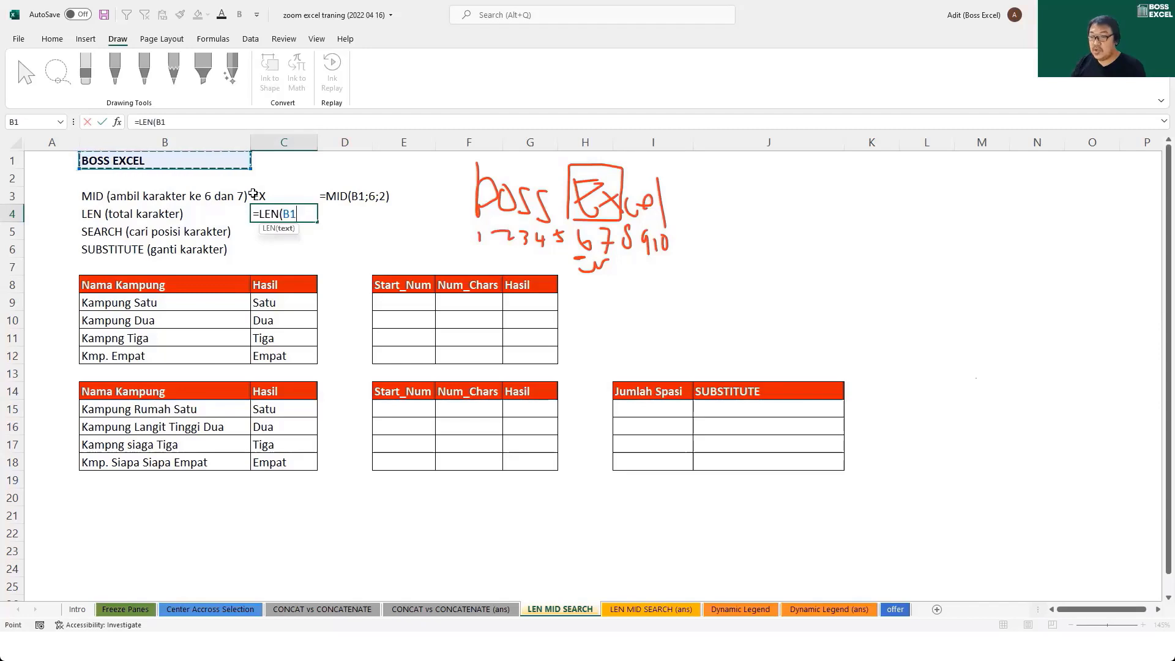
{"action": "type", "text": ")"}
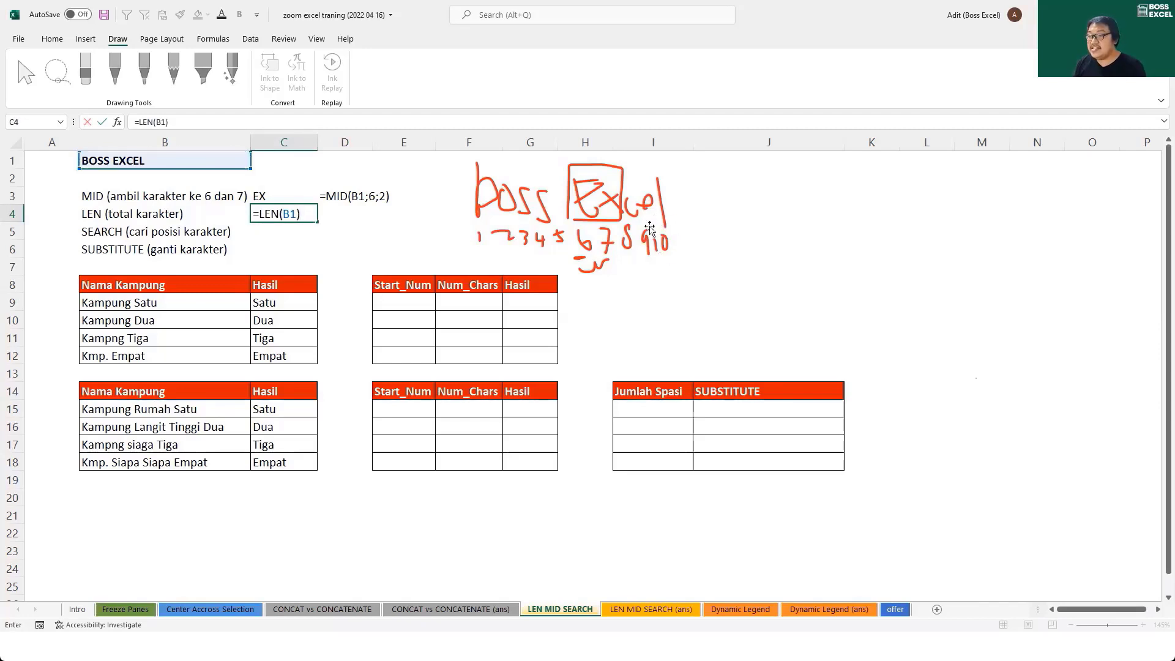
{"action": "key", "text": "Return"}
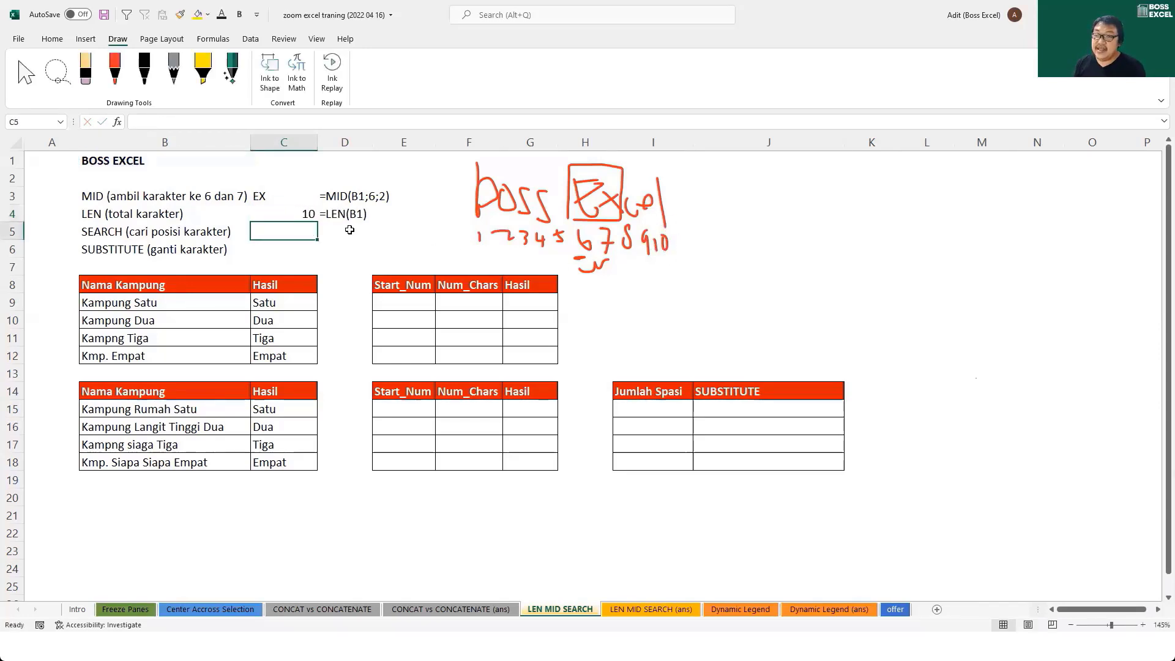
{"action": "left_click", "coordinate": [301, 214]}
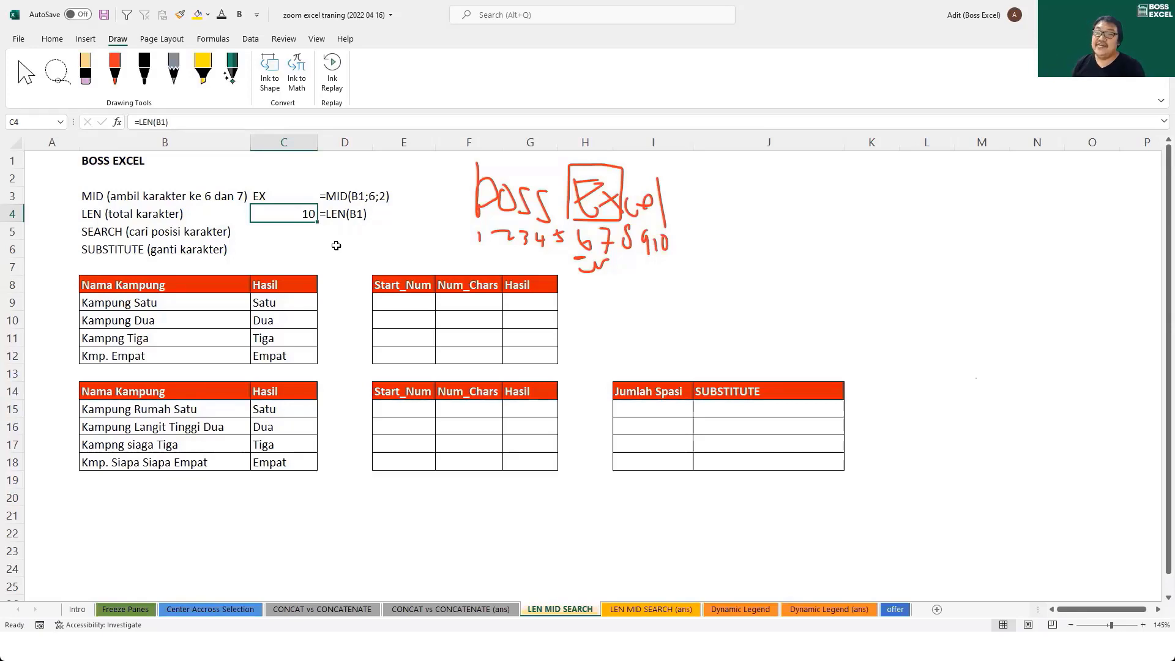
{"action": "left_click", "coordinate": [134, 239]}
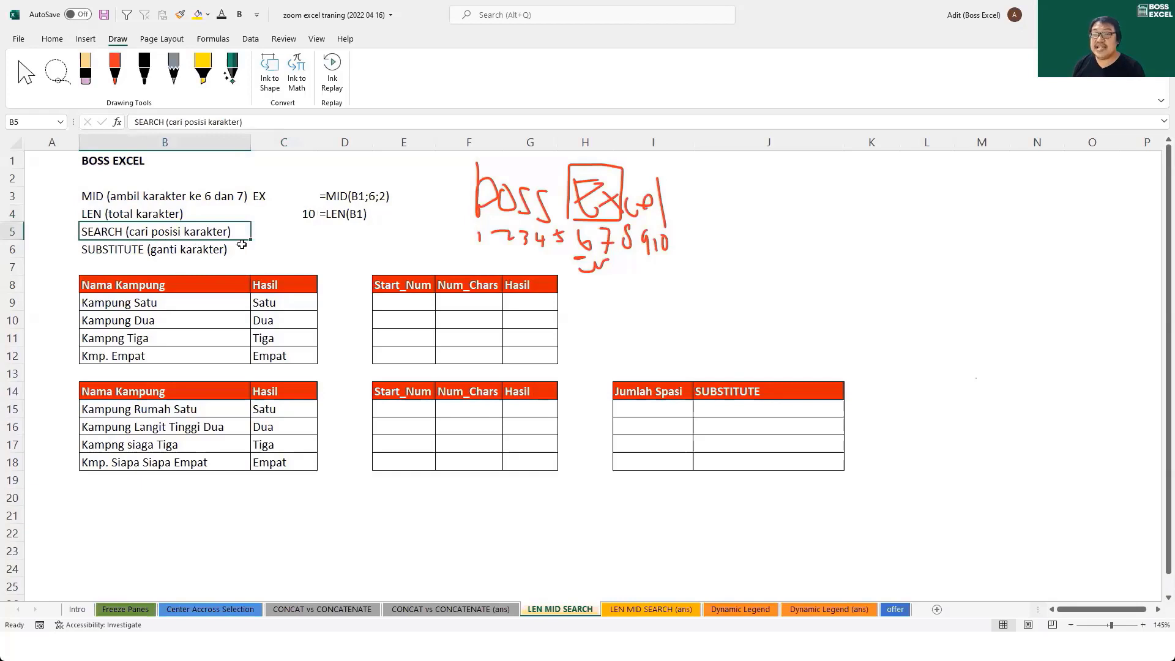
Enter =SEARCH(" ";B1;1) in C5, returning 5 as the first space's position.
{"action": "left_click", "coordinate": [305, 232]}
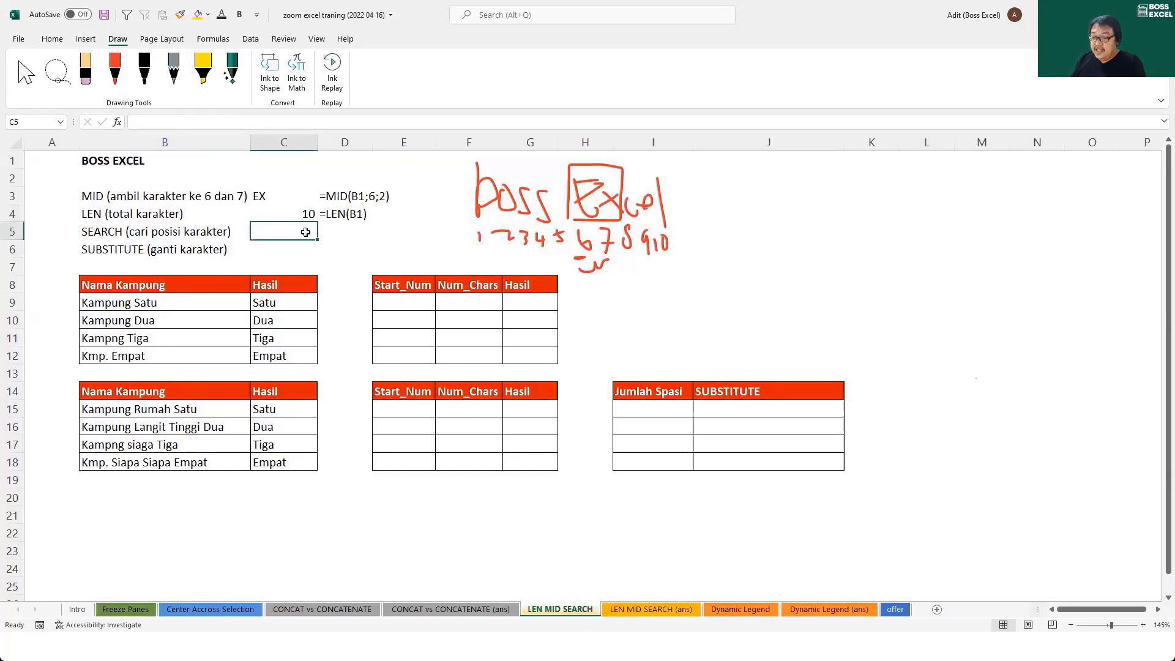
{"action": "type", "text": "=SEARCH("}
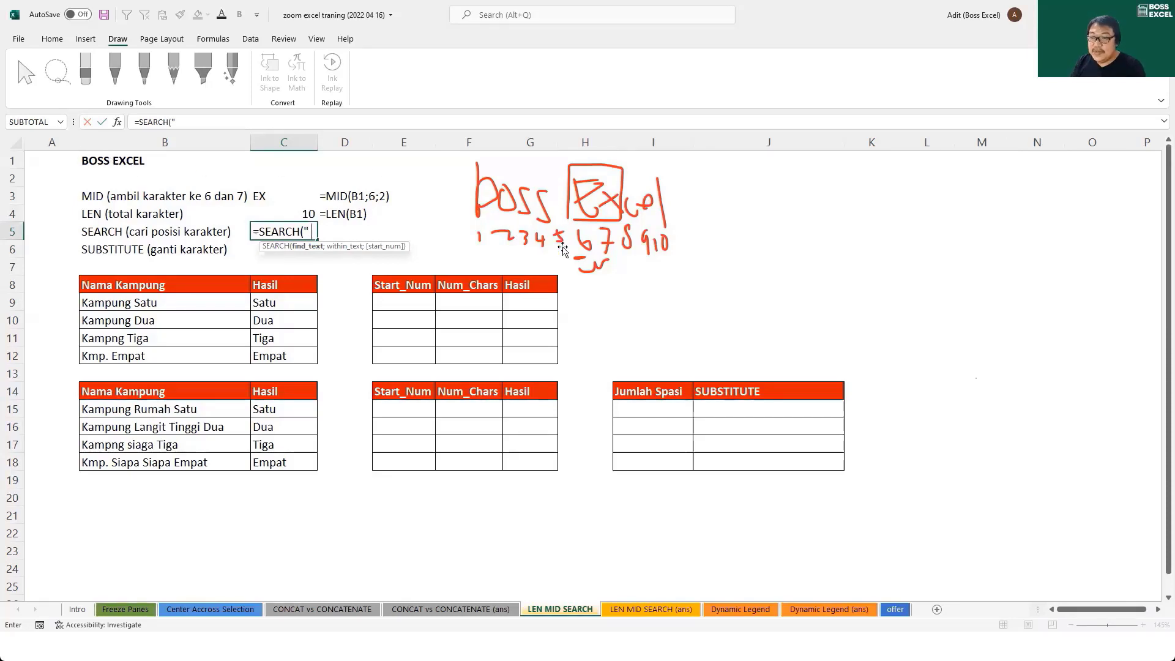
{"action": "type", "text": "\""}
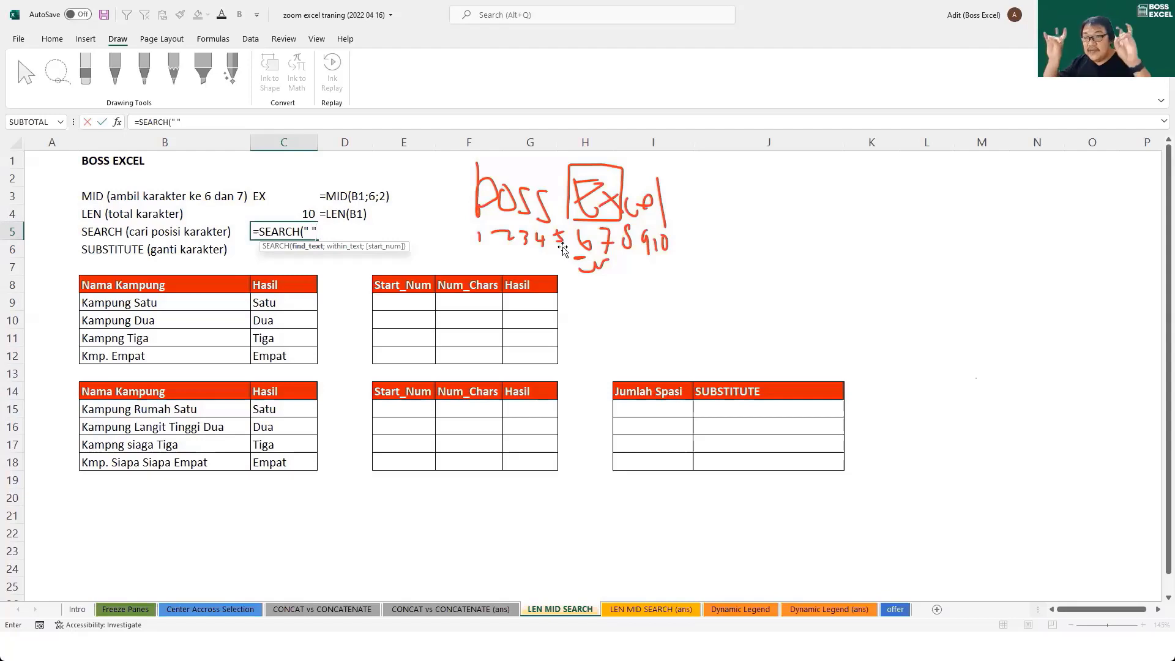
{"action": "type", "text": ";"}
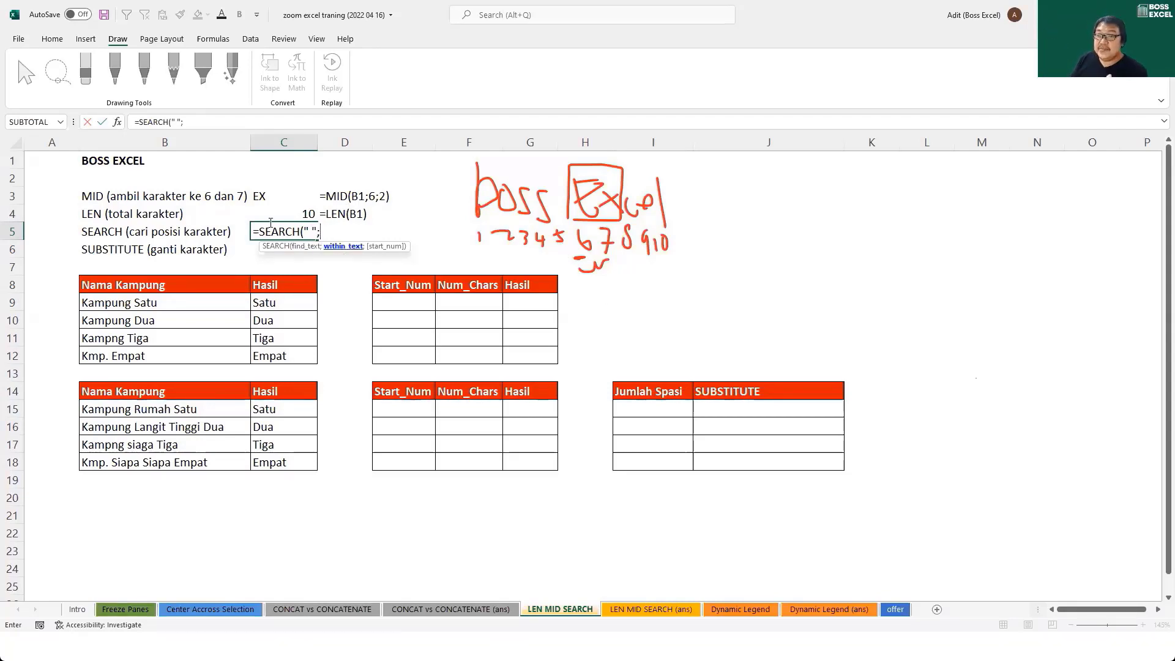
{"action": "left_click", "coordinate": [147, 162]}
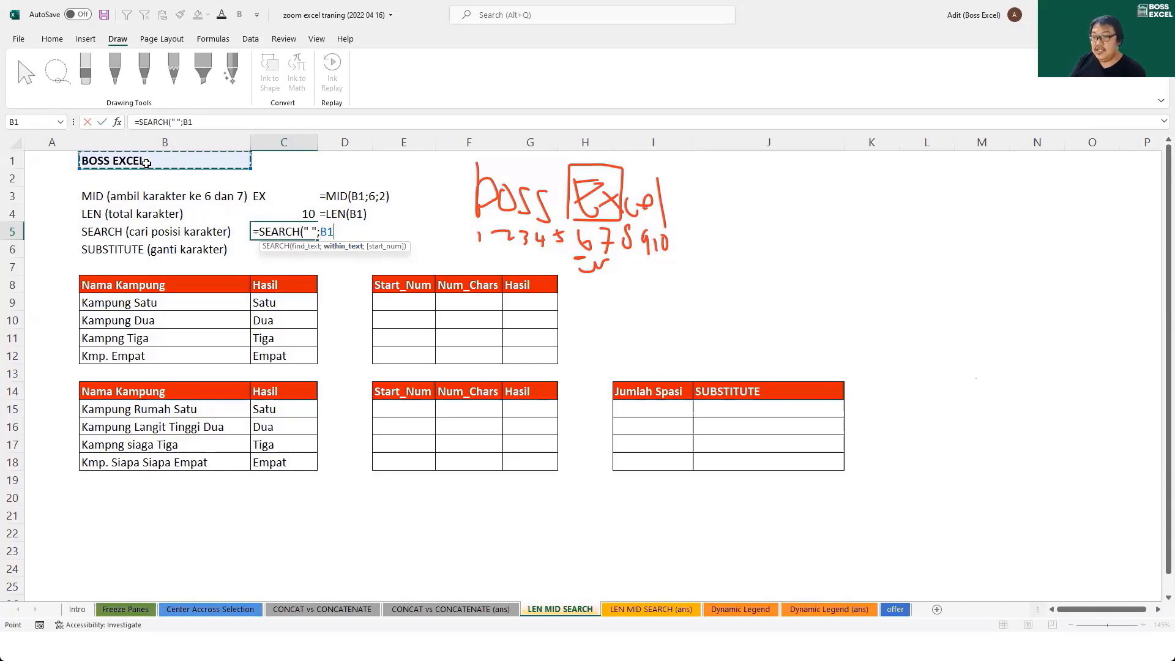
{"action": "type", "text": ";"}
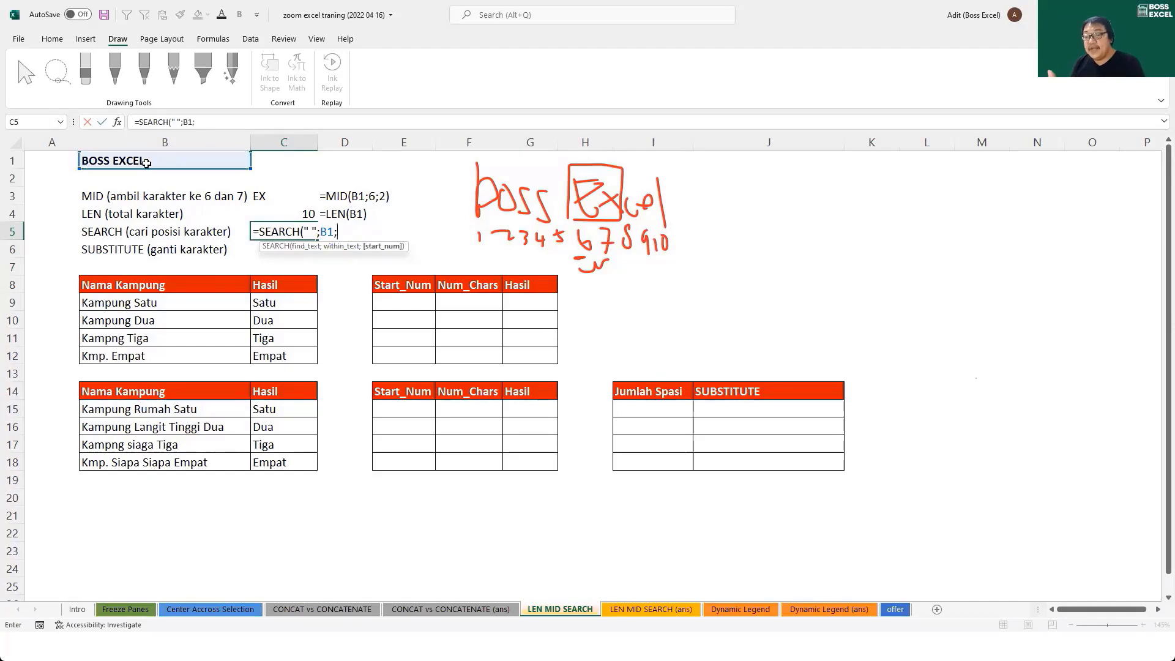
{"action": "type", "text": "1"}
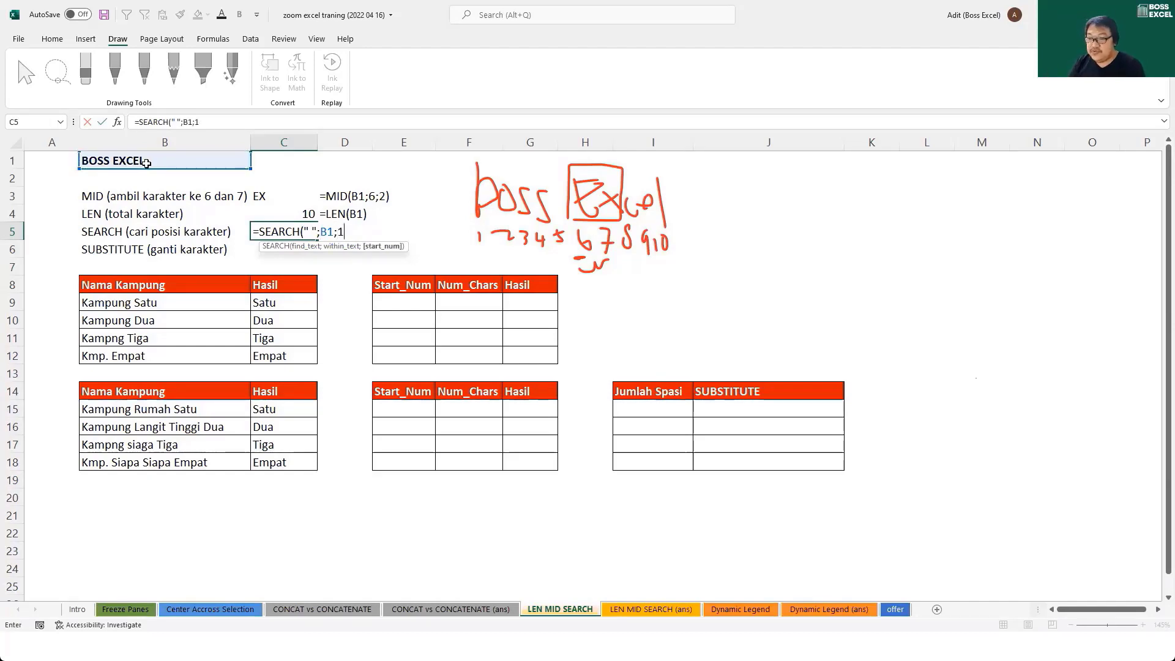
{"action": "key", "text": "Return"}
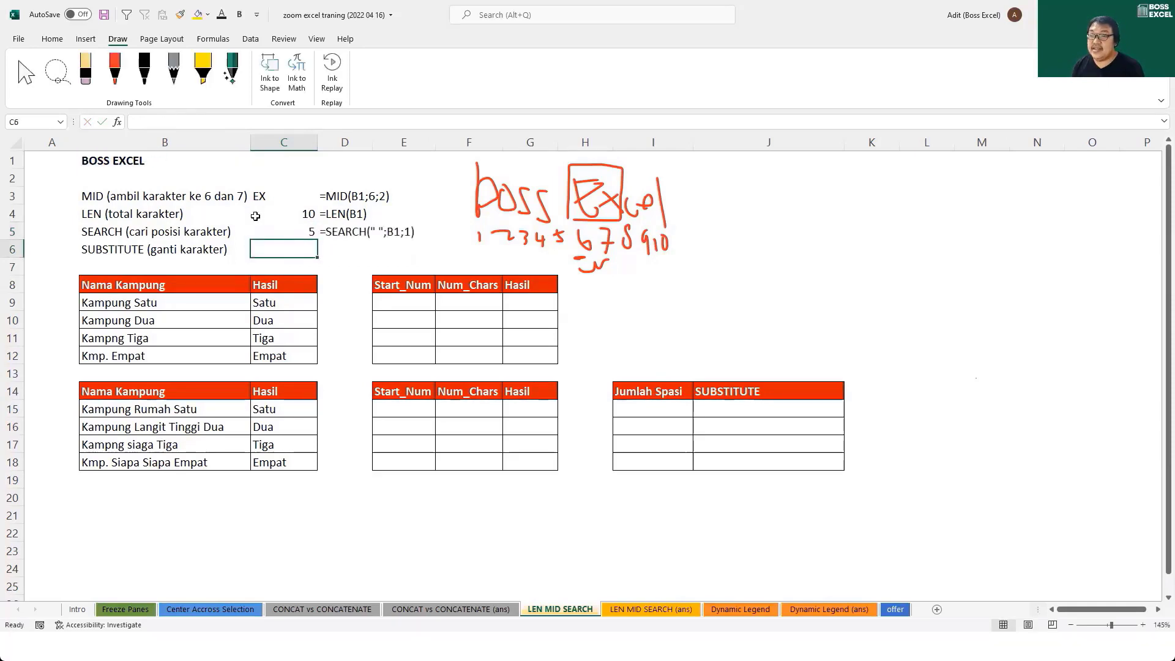
{"action": "left_click", "coordinate": [284, 231]}
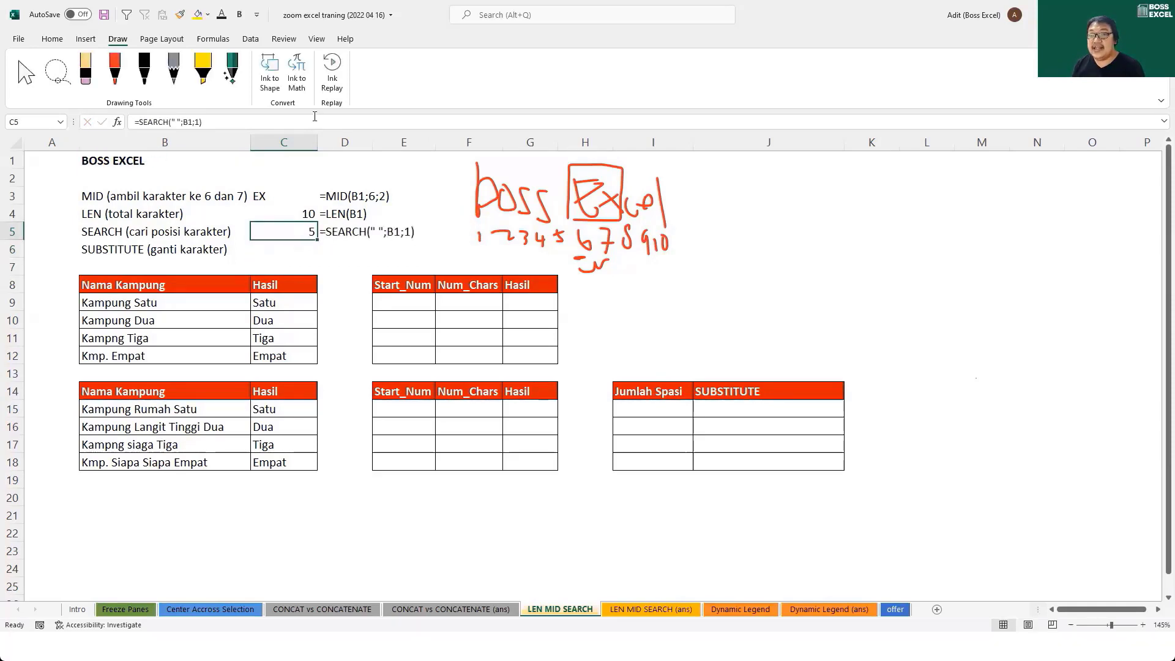
{"action": "left_click", "coordinate": [119, 85]}
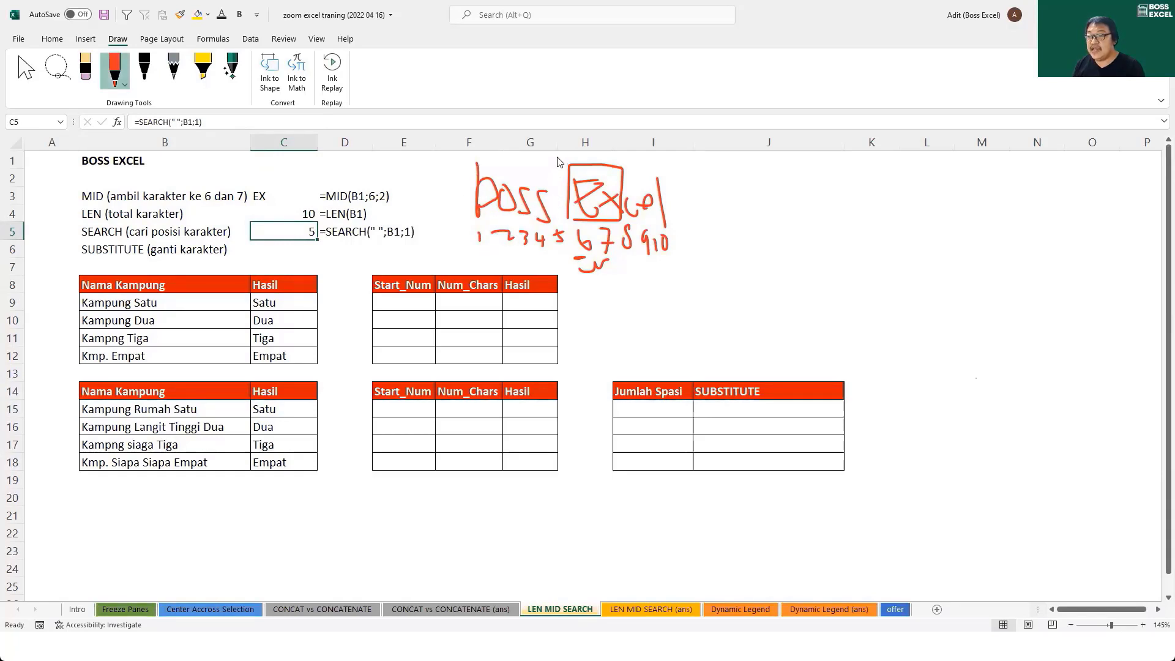
Draw a red arrow at the space after Boss and underline characters 1 to 5.
{"action": "left_click_drag", "start_coordinate": [557, 153], "coordinate": [556, 175]}
{"action": "mouse_move", "coordinate": [478, 226]}
{"action": "left_mouse_down"}
{"action": "mouse_move", "coordinate": [479, 240]}
{"action": "mouse_move", "coordinate": [558, 249]}
{"action": "left_mouse_up"}
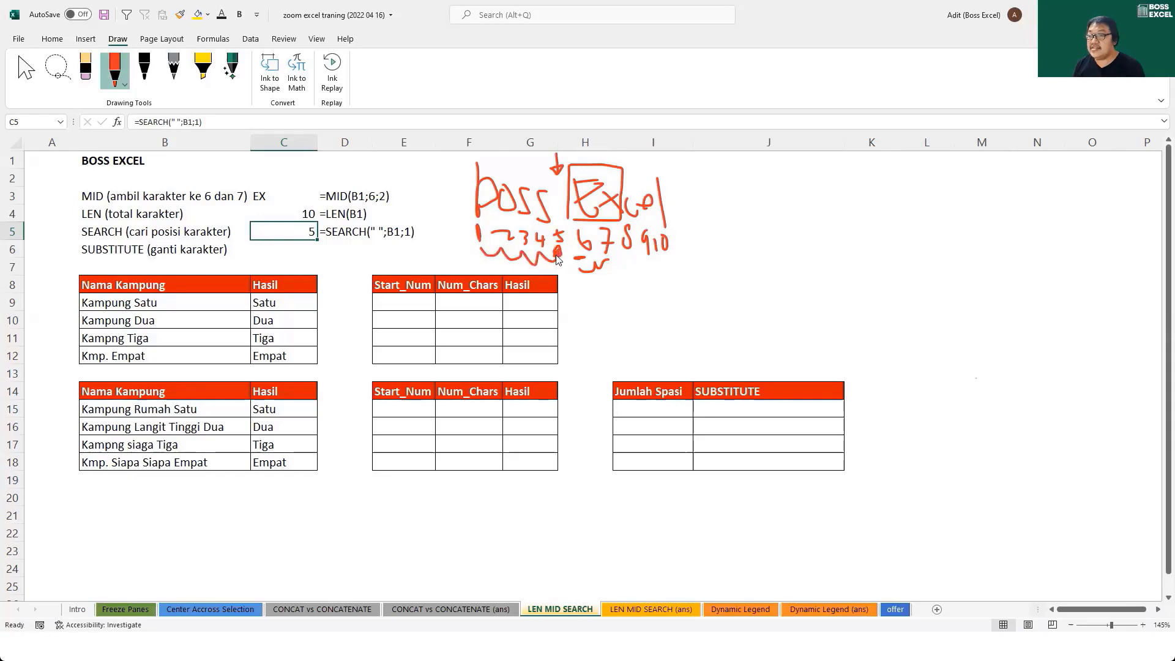
{"action": "key", "text": "Escape"}
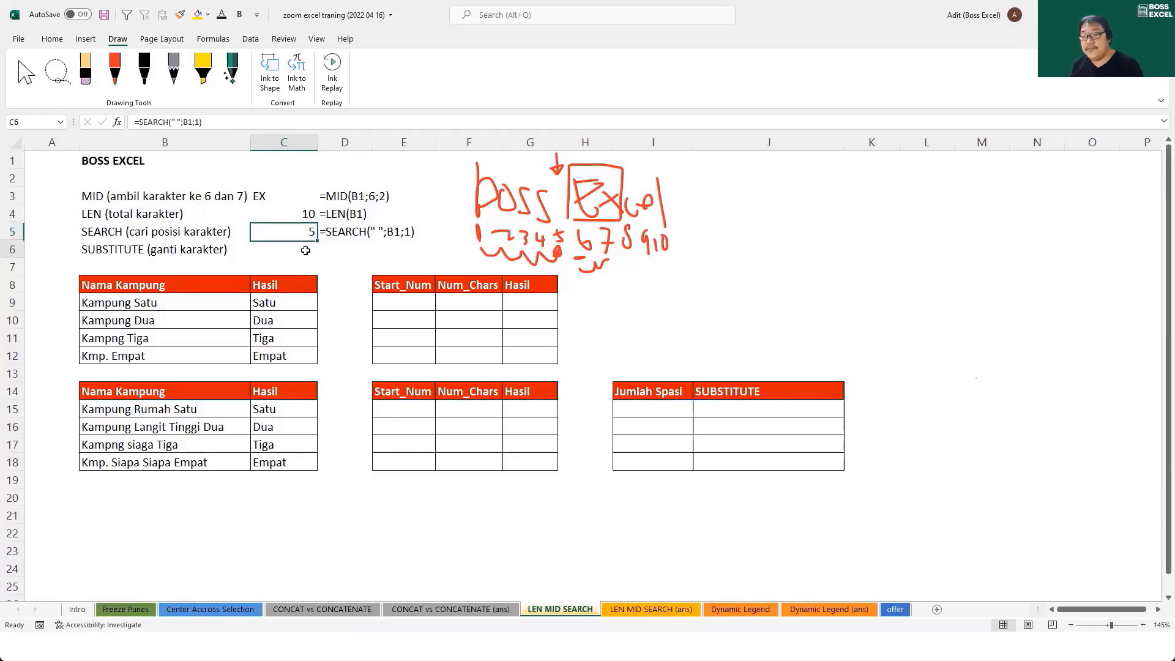
{"action": "key", "text": "Return"}
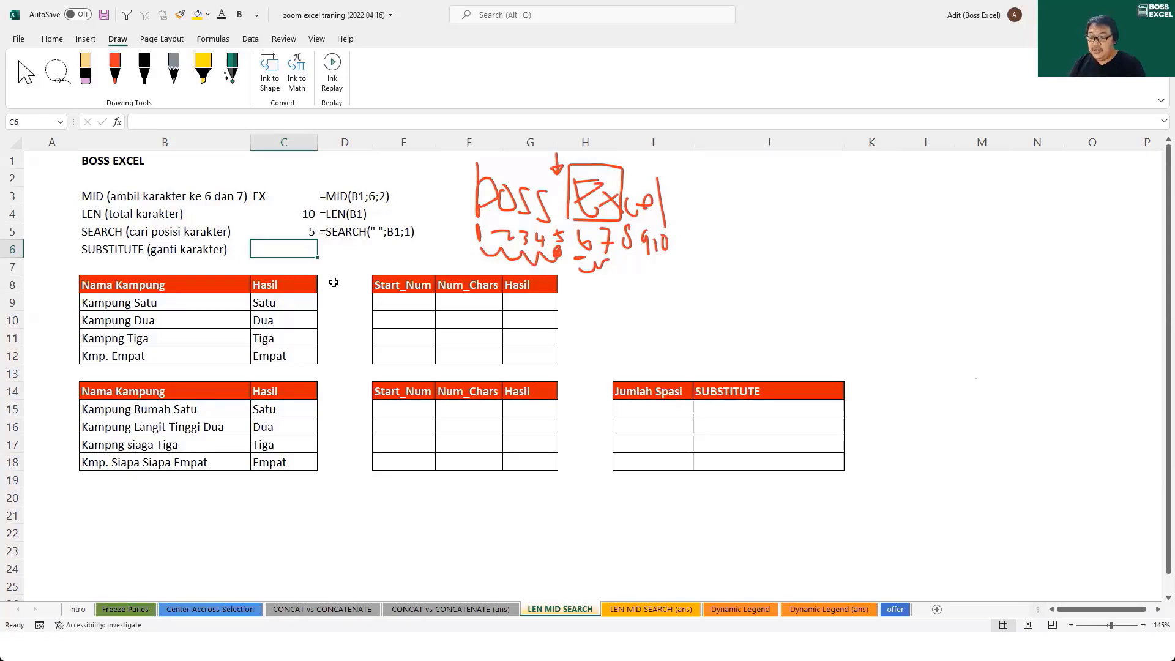
Enter =SUBSTITUTE(B1;" ";"-";1) in C6 so it returns BOSS-EXCEL.
{"action": "type", "text": "=sub"}
{"action": "key", "text": "Tab"}
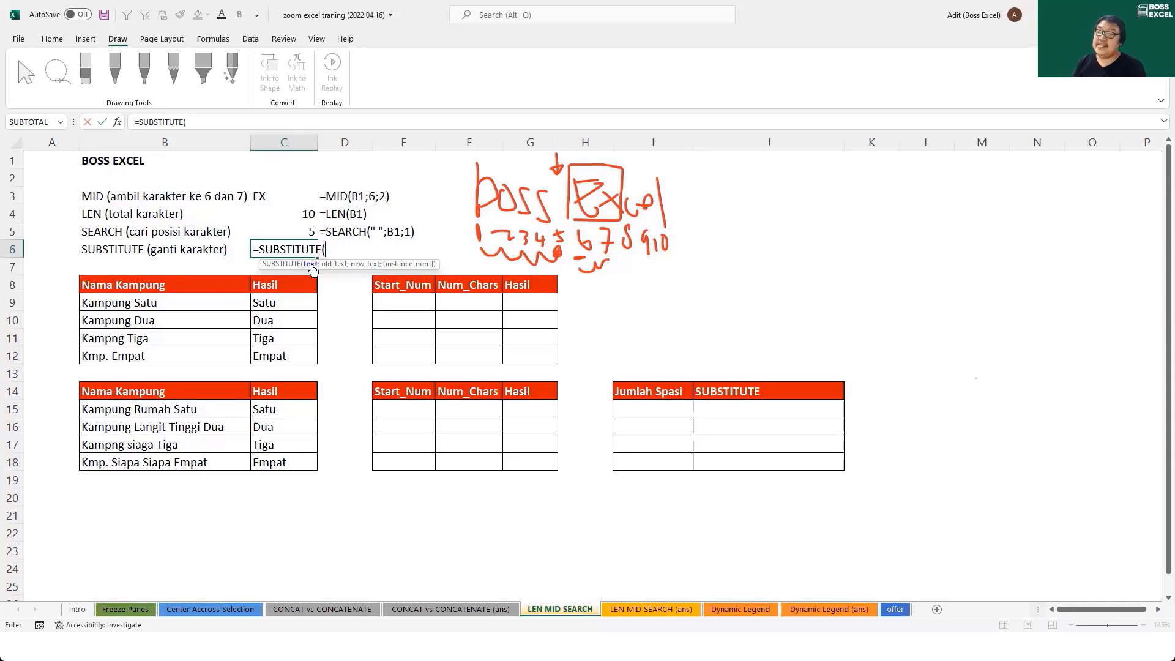
{"action": "left_click", "coordinate": [179, 164]}
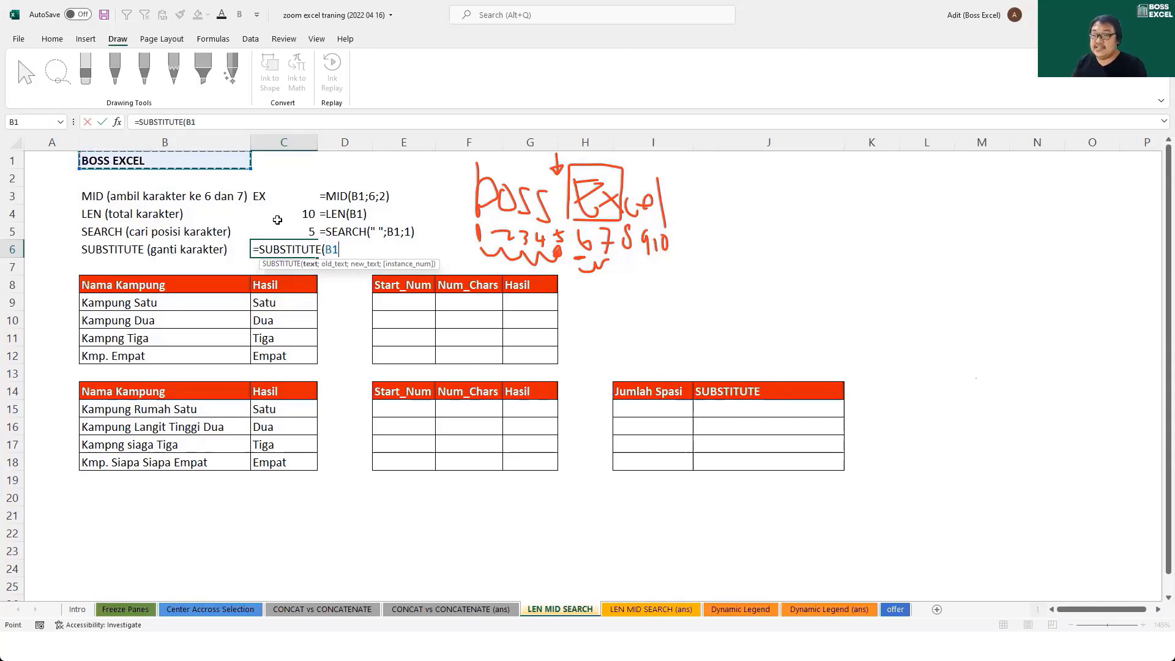
{"action": "type", "text": ";"}
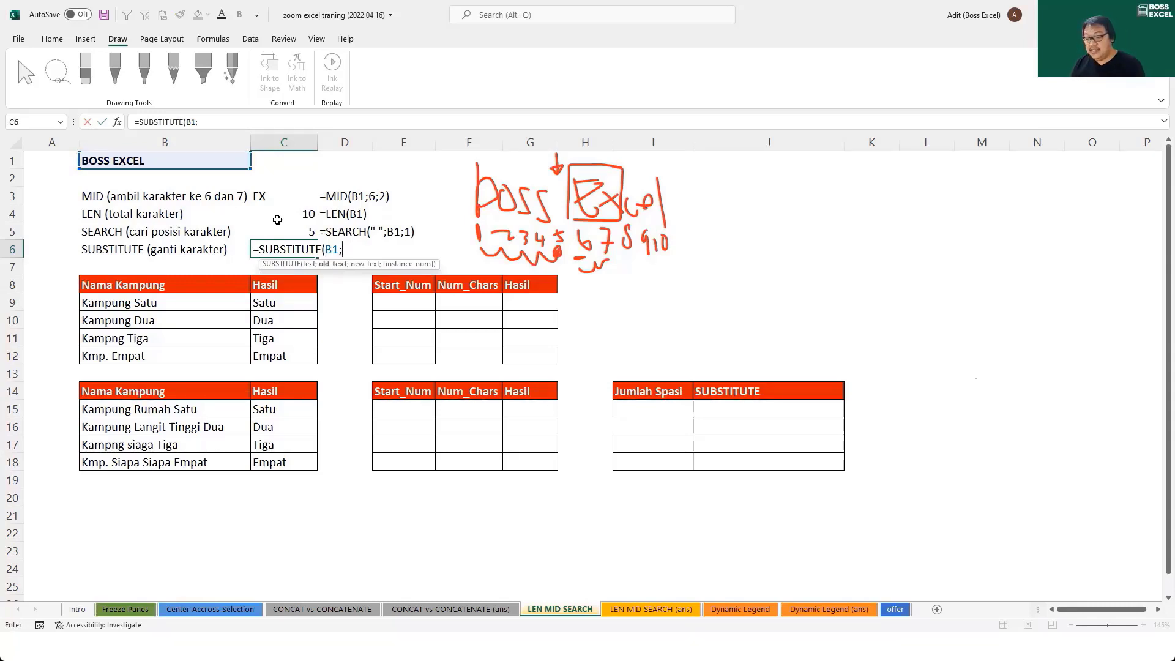
{"action": "type", "text": "\" \""}
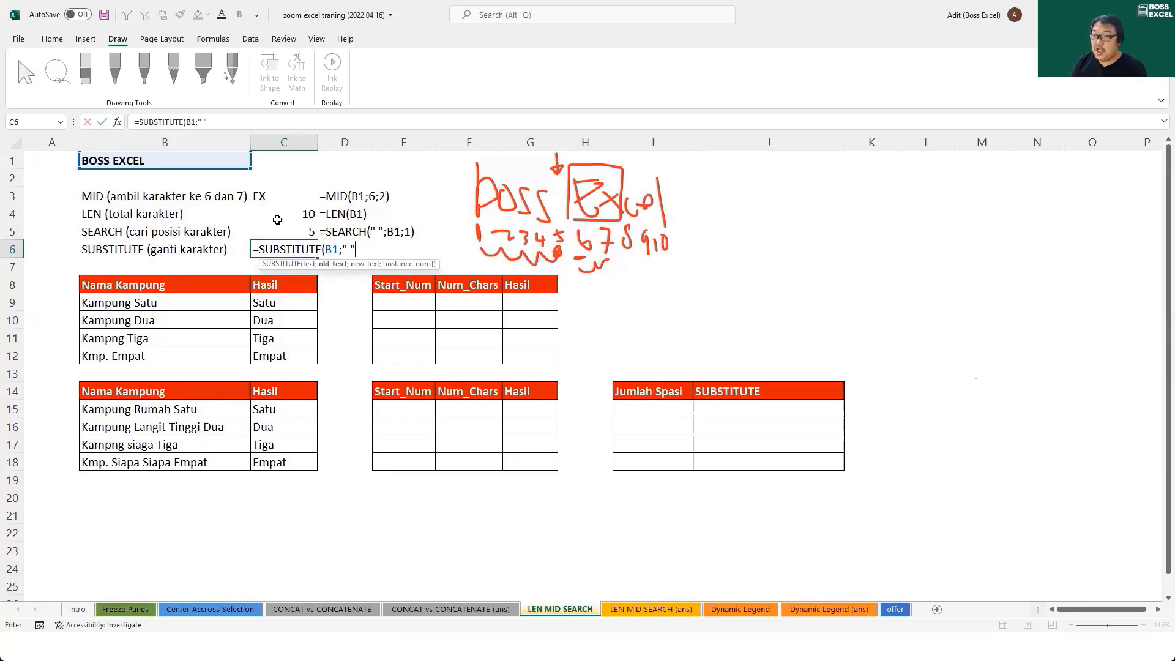
{"action": "type", "text": ";\"-"}
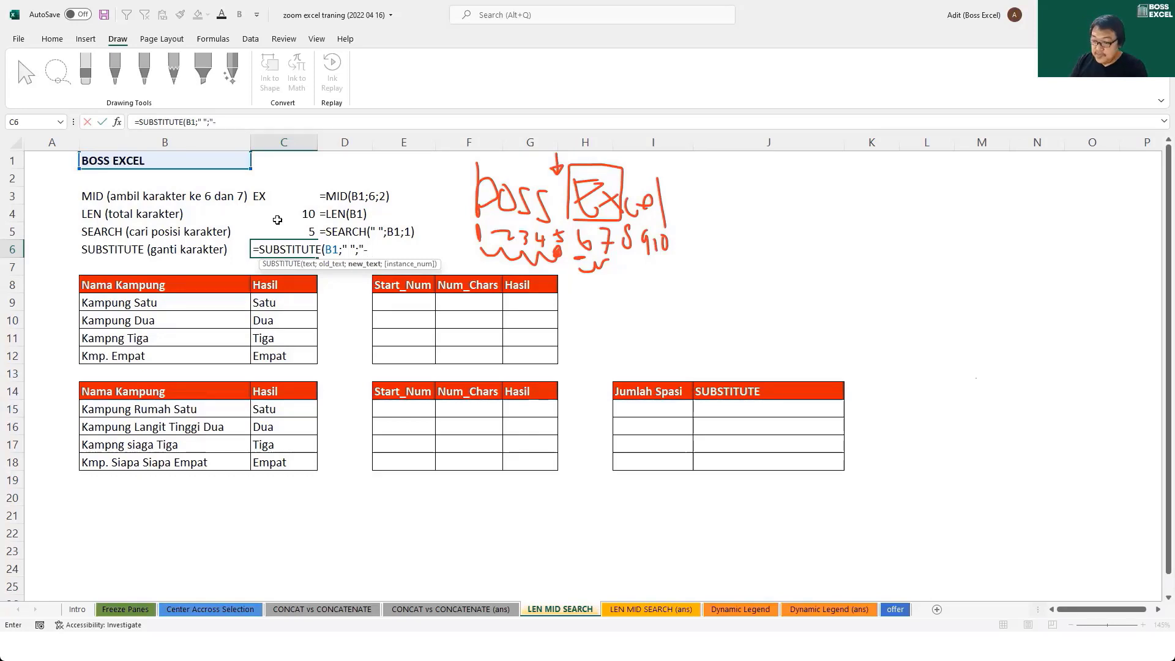
{"action": "type", "text": "\""}
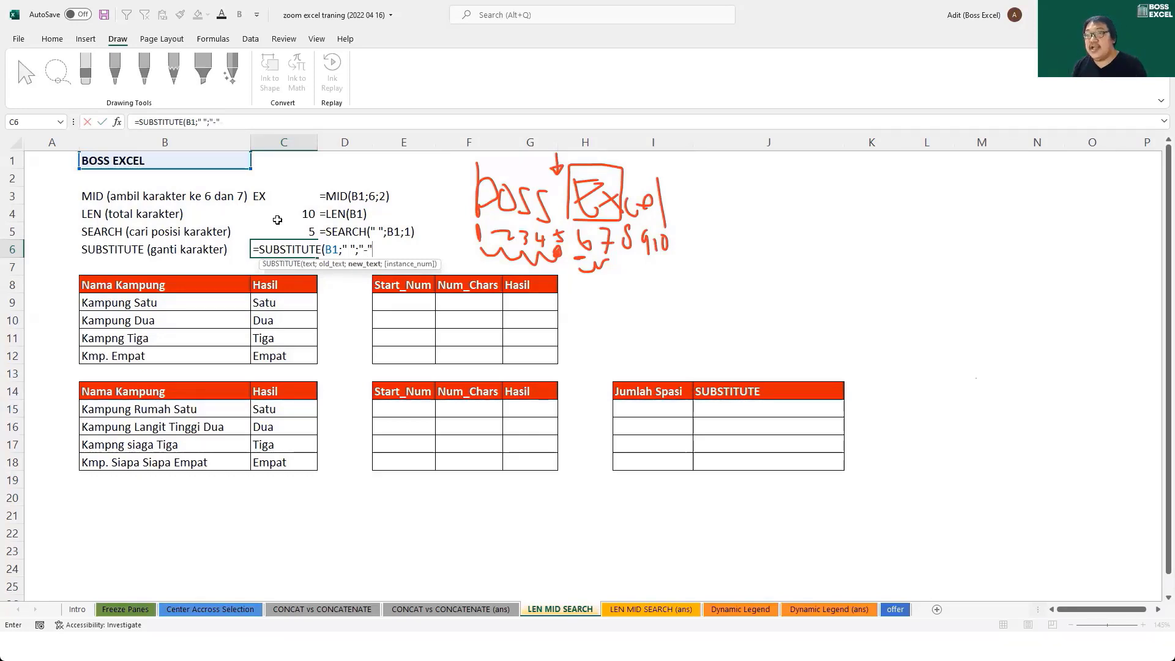
{"action": "type", "text": ";"}
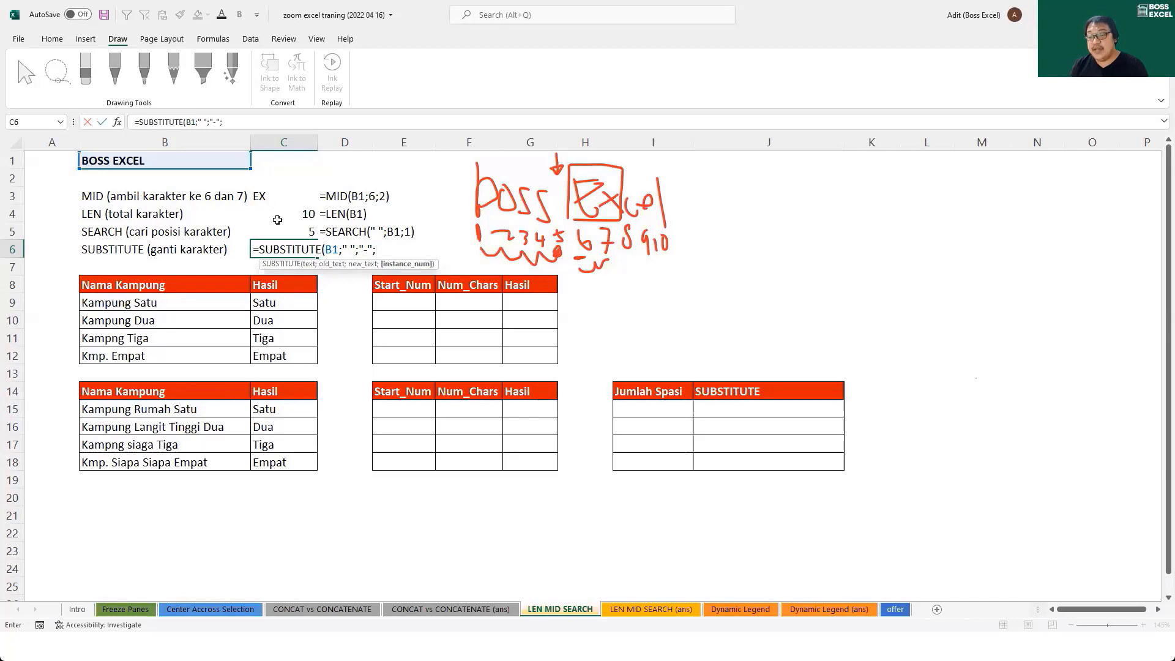
{"action": "type", "text": "1)"}
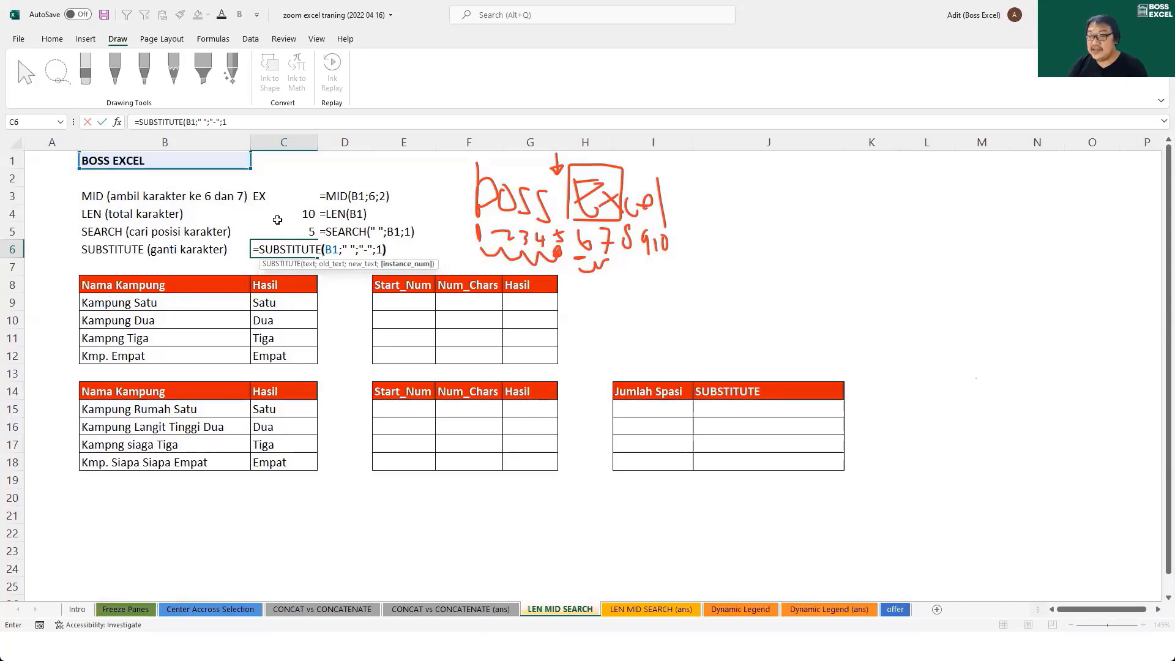
{"action": "key", "text": "BackSpace"}
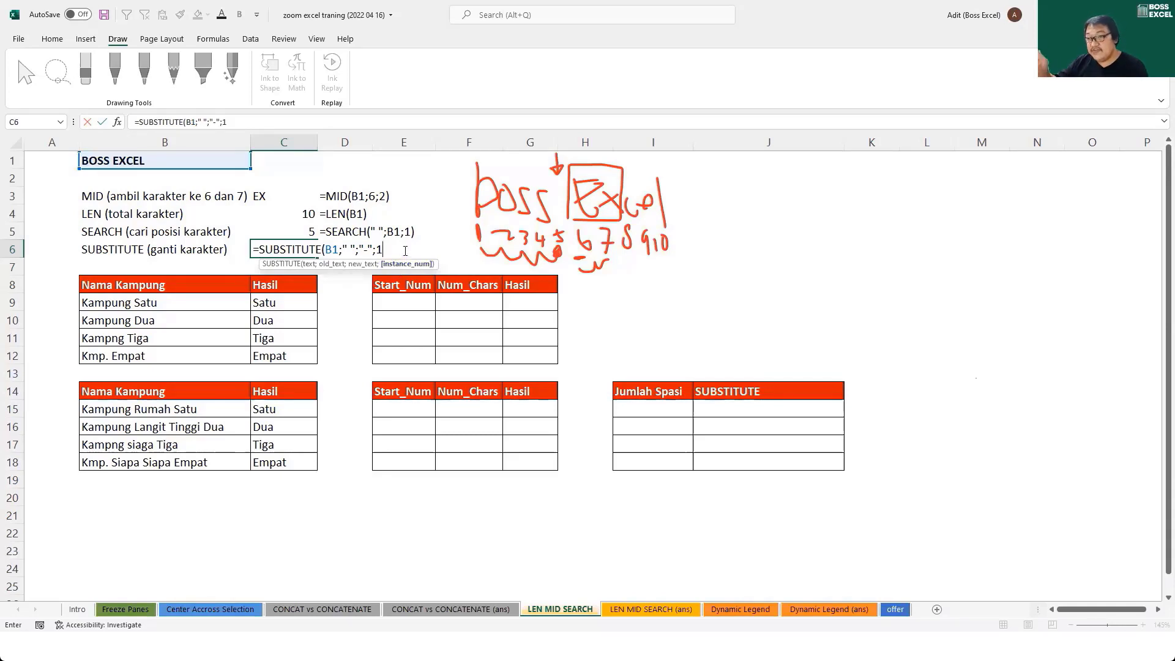
{"action": "type", "text": ")"}
{"action": "key", "text": "Return"}
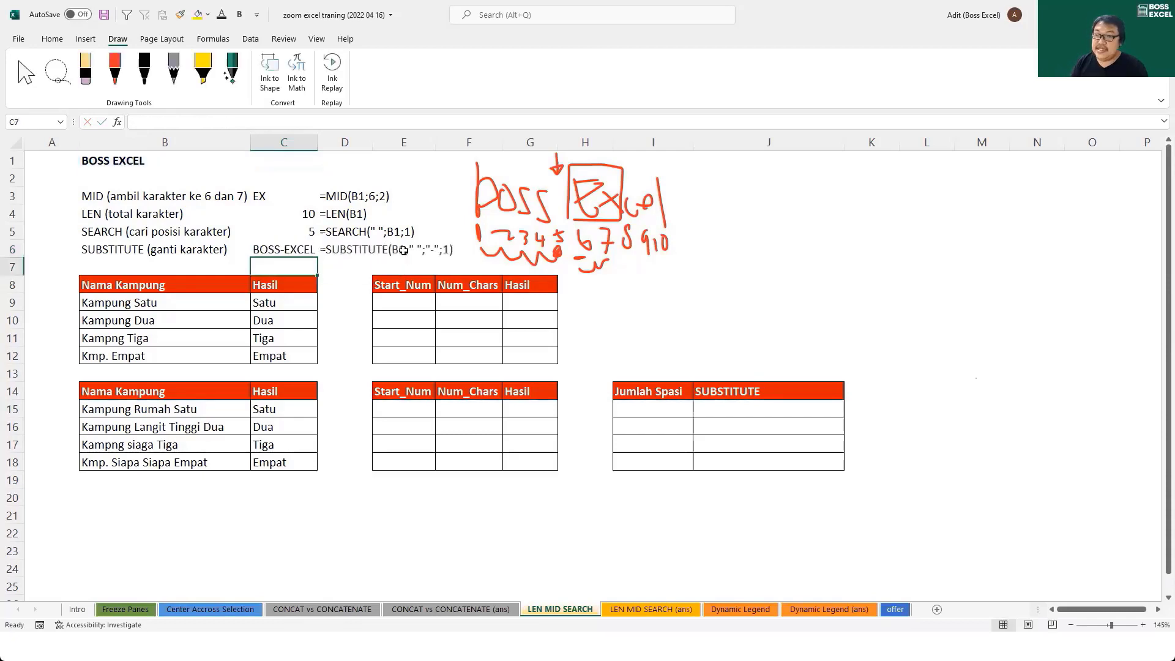
{"action": "left_click", "coordinate": [279, 254]}
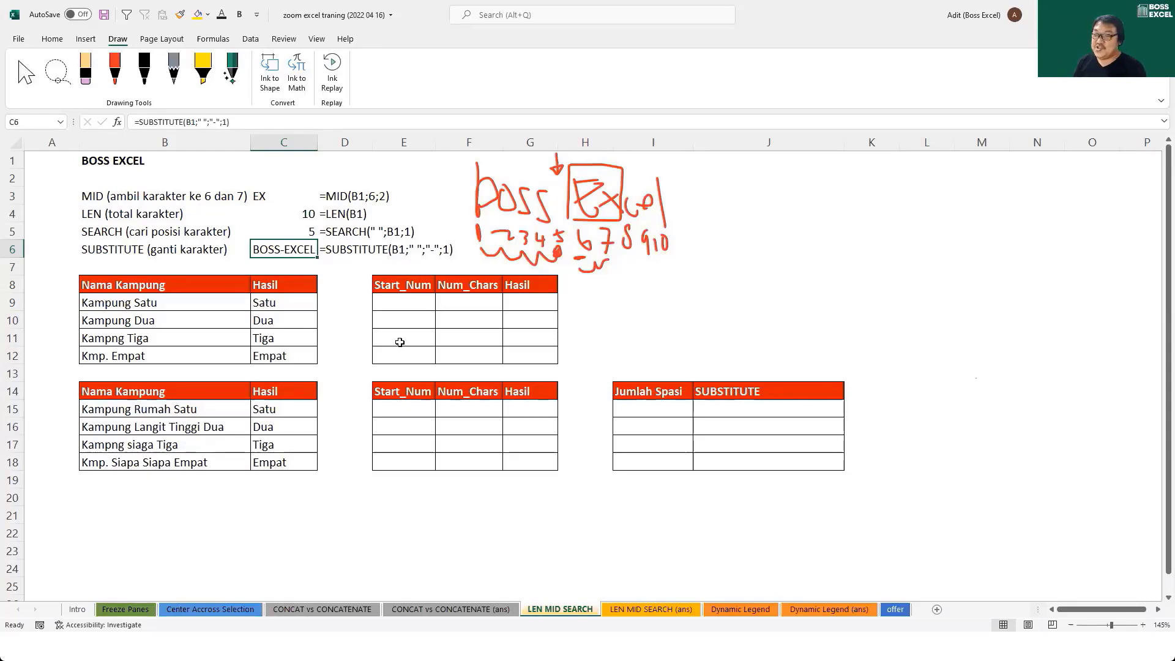
{"action": "scroll", "coordinate": [375, 349], "scroll_direction": "up", "scroll_amount": 1, "text": "ctrl"}
{"action": "scroll", "coordinate": [375, 348], "scroll_direction": "up", "scroll_amount": 1, "text": "ctrl"}
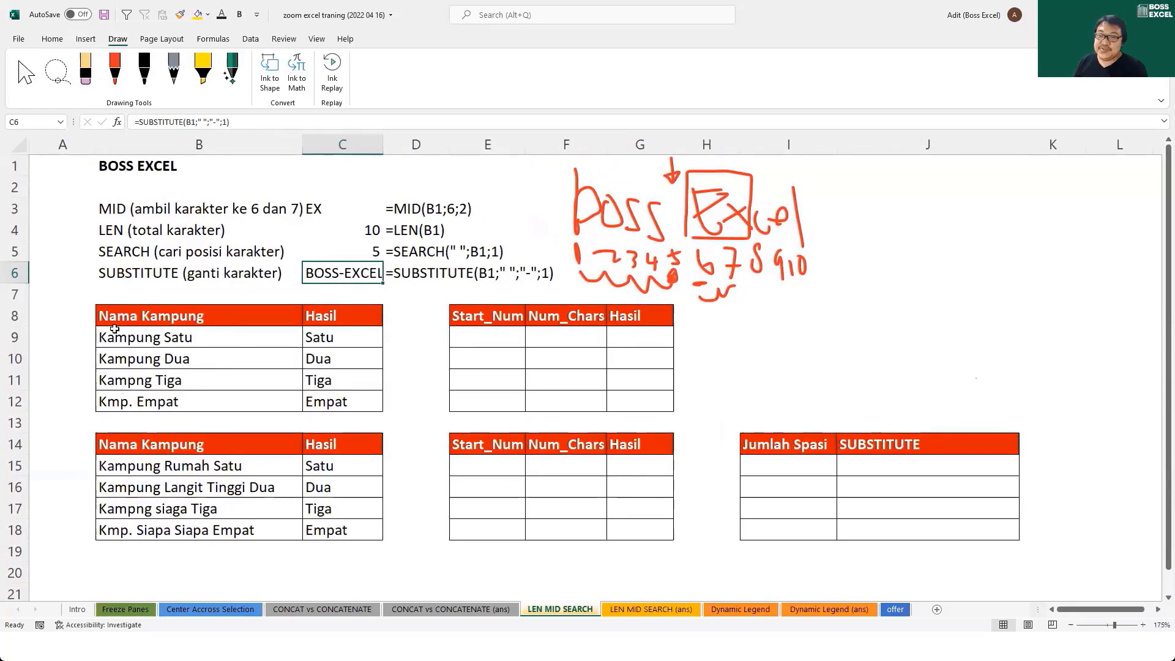
{"action": "left_click_drag", "start_coordinate": [113, 322], "coordinate": [330, 401]}
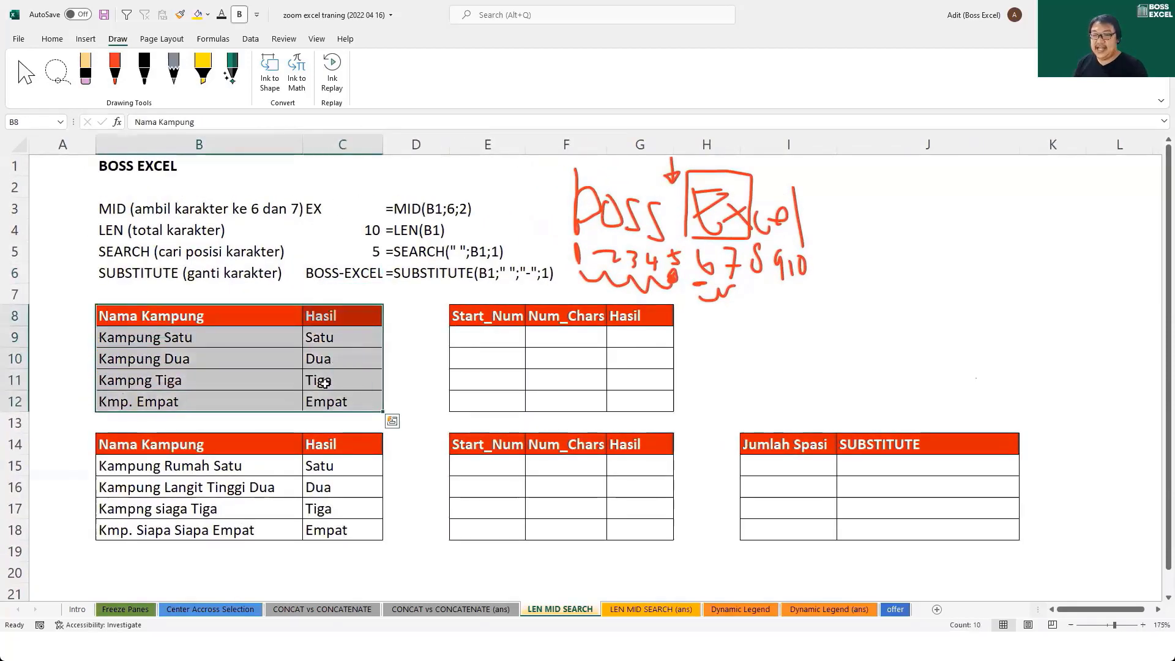
{"action": "left_click", "coordinate": [177, 338]}
{"action": "left_click", "coordinate": [175, 360]}
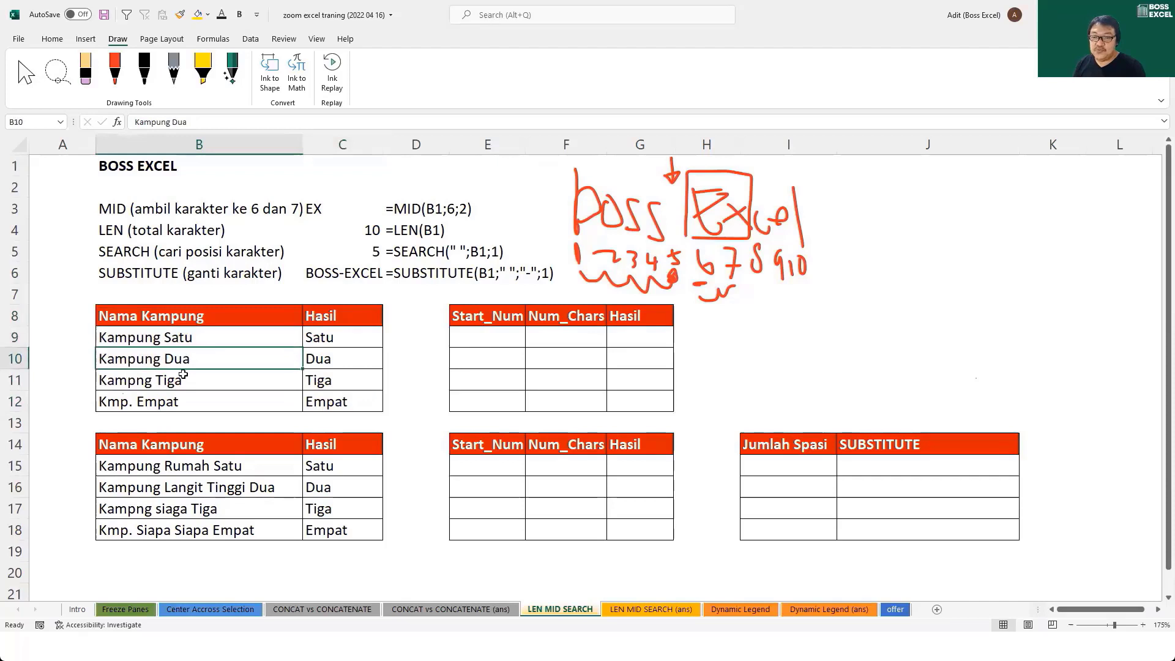
{"action": "left_click", "coordinate": [165, 382]}
{"action": "left_click", "coordinate": [154, 404]}
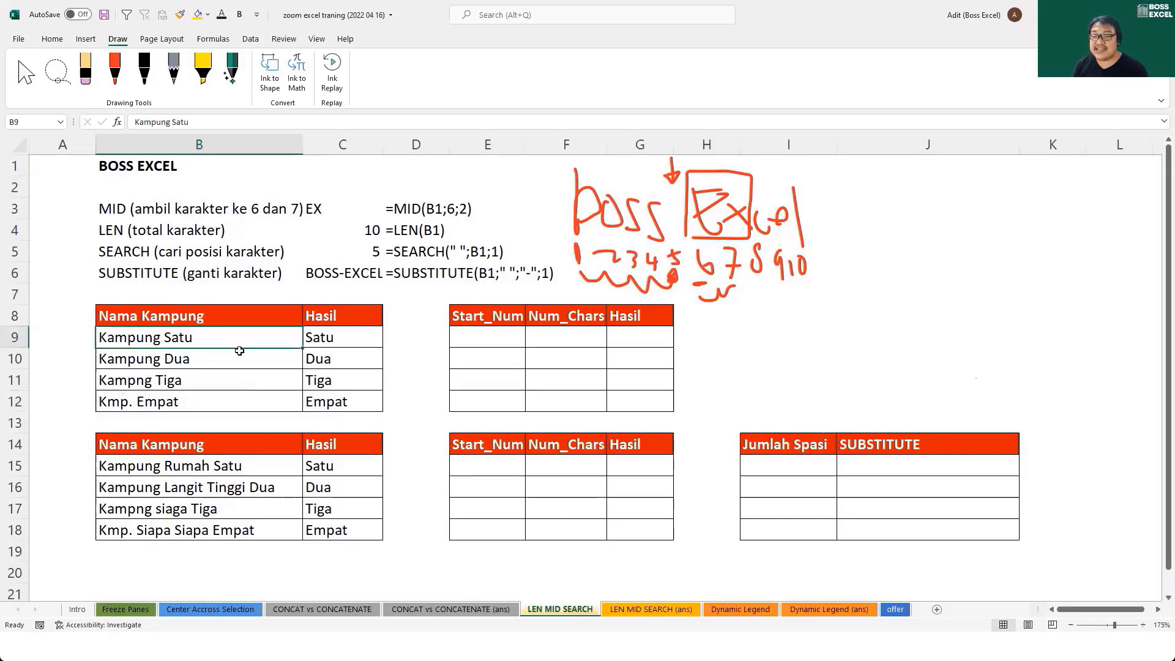
{"action": "left_click_drag", "start_coordinate": [239, 338], "coordinate": [233, 402]}
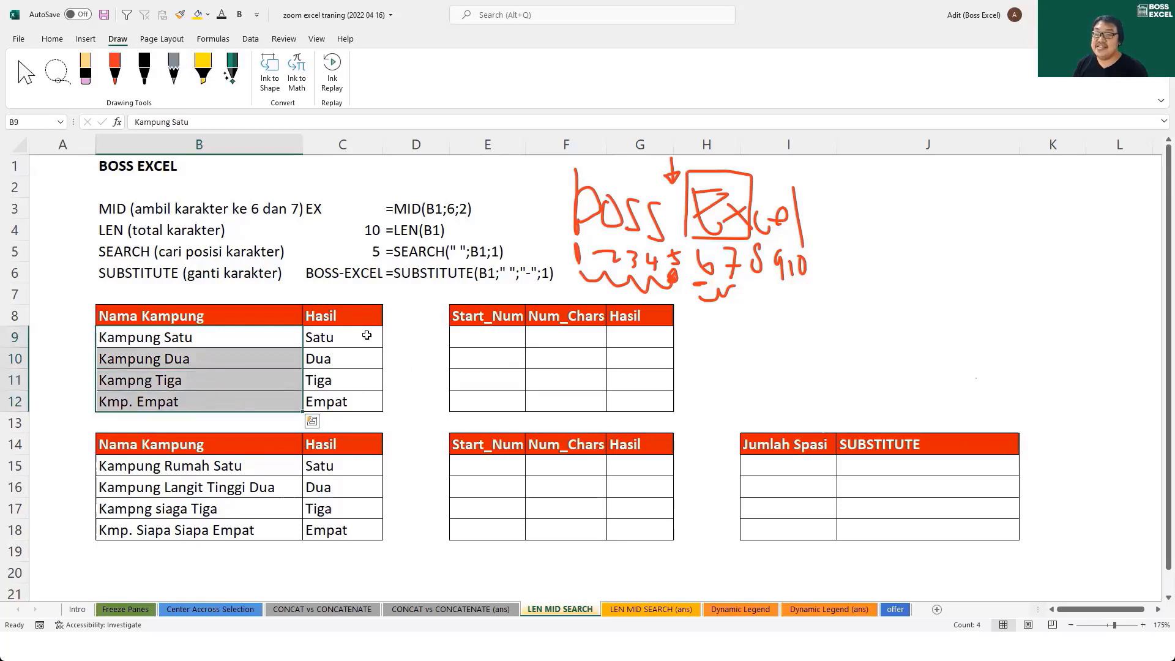
{"action": "left_click_drag", "start_coordinate": [368, 335], "coordinate": [367, 396]}
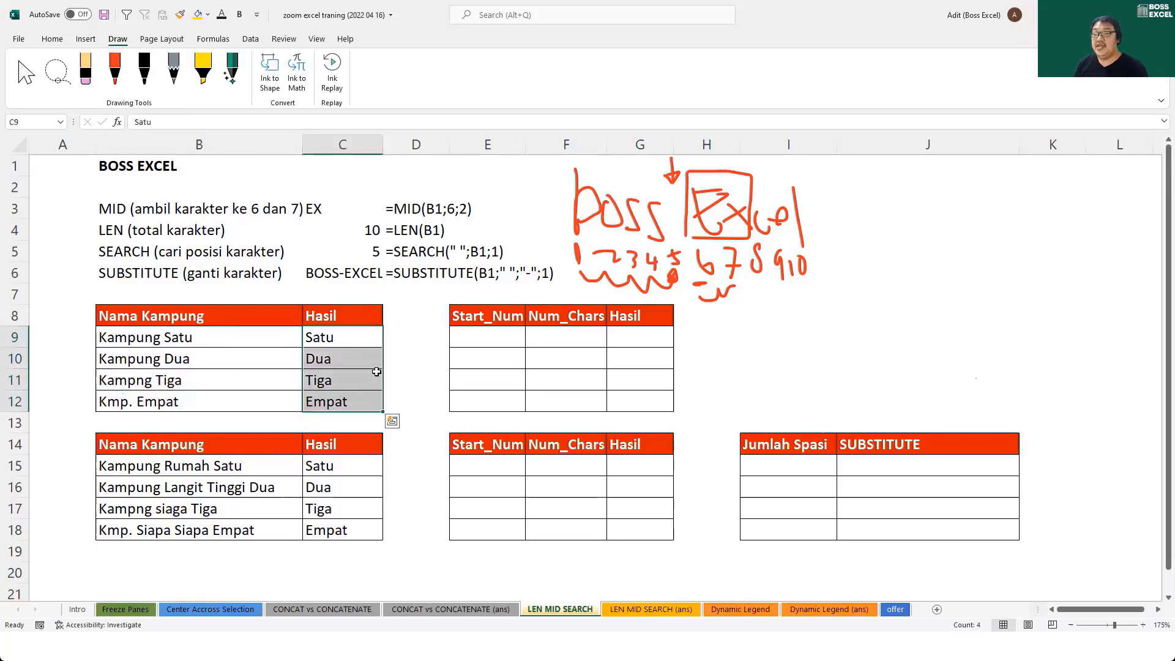
{"action": "left_click_drag", "start_coordinate": [366, 337], "coordinate": [369, 403]}
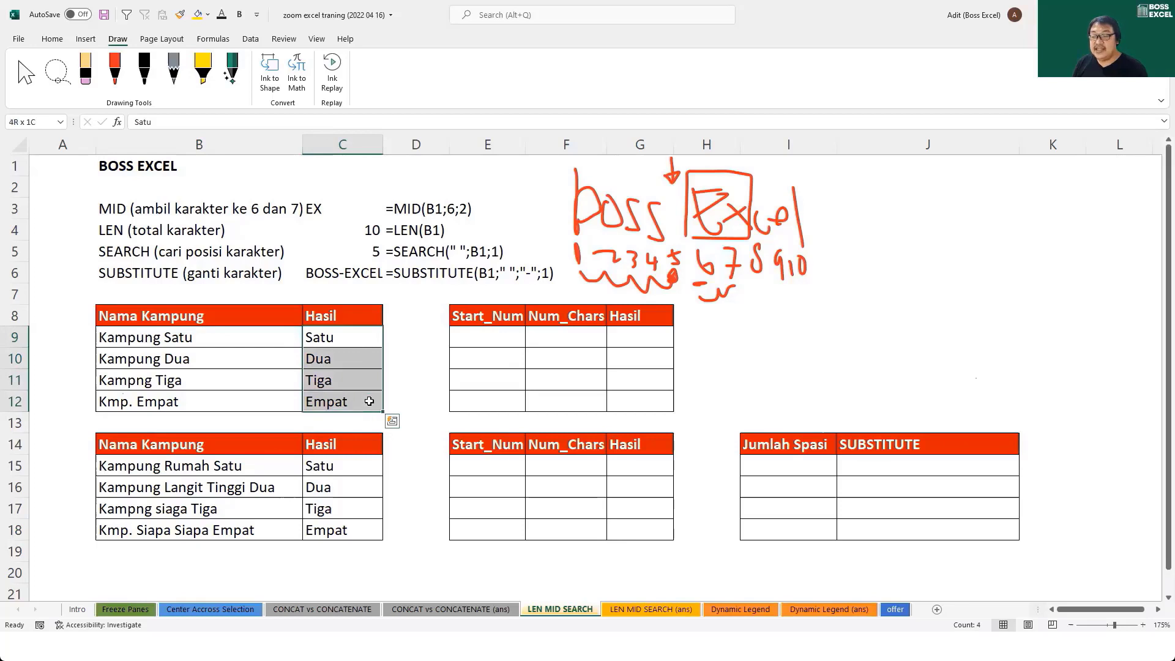
{"action": "left_click", "coordinate": [337, 361]}
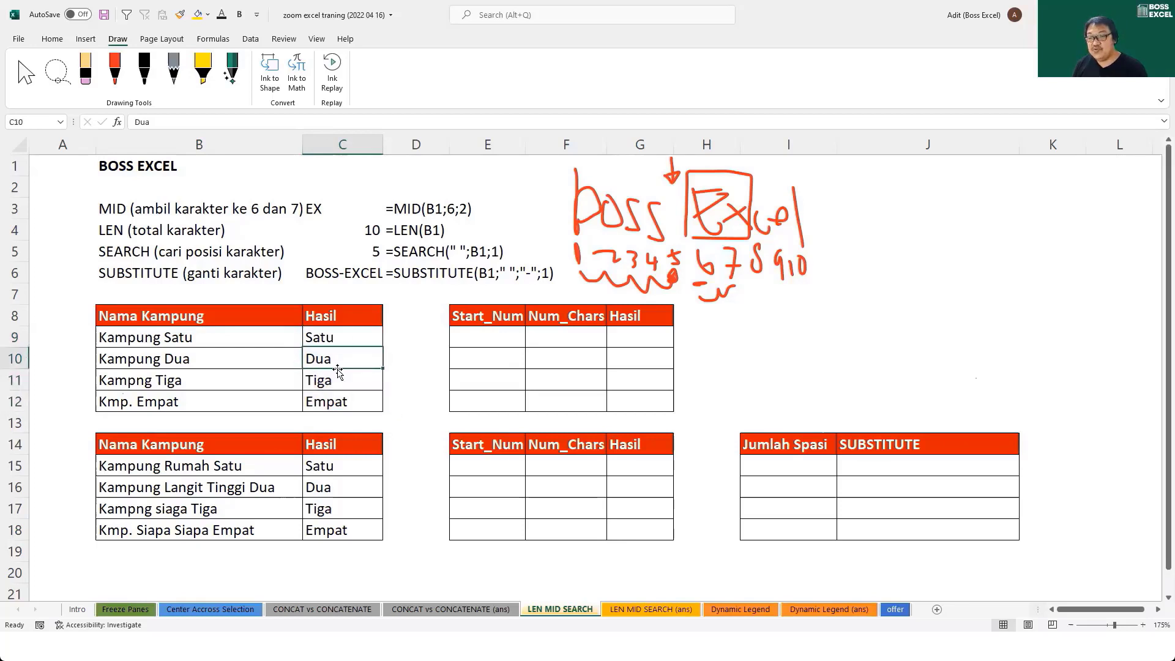
{"action": "left_click", "coordinate": [343, 380]}
{"action": "left_click", "coordinate": [342, 401]}
{"action": "left_click", "coordinate": [181, 340]}
{"action": "left_click", "coordinate": [181, 359]}
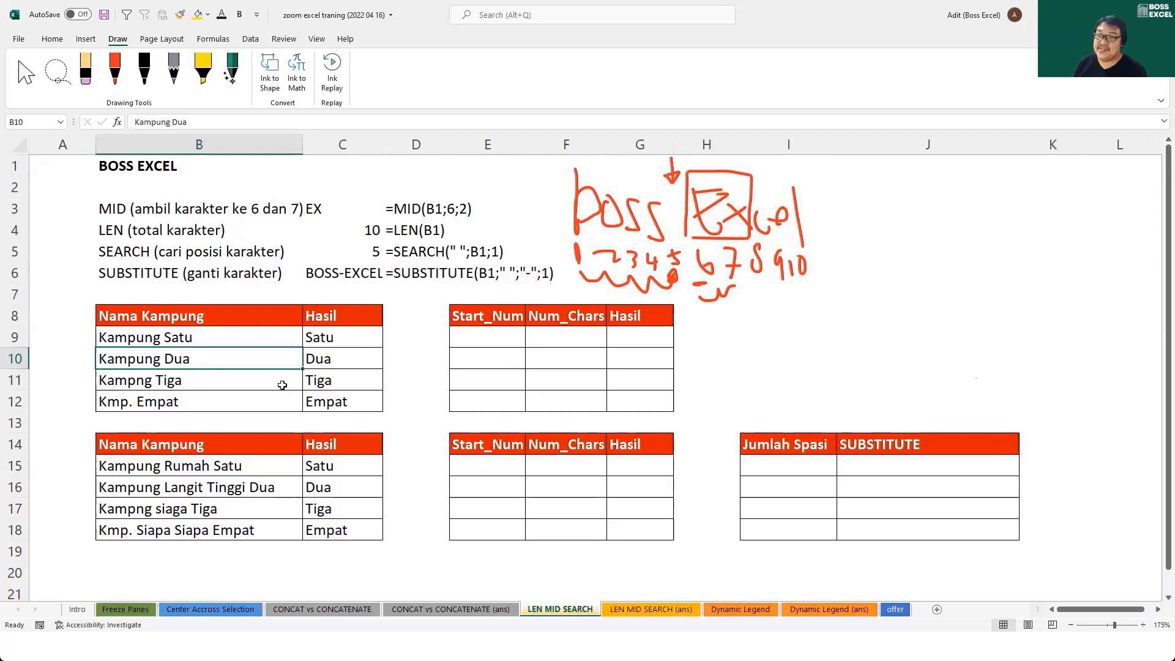
{"action": "left_click_drag", "start_coordinate": [132, 216], "coordinate": [156, 270]}
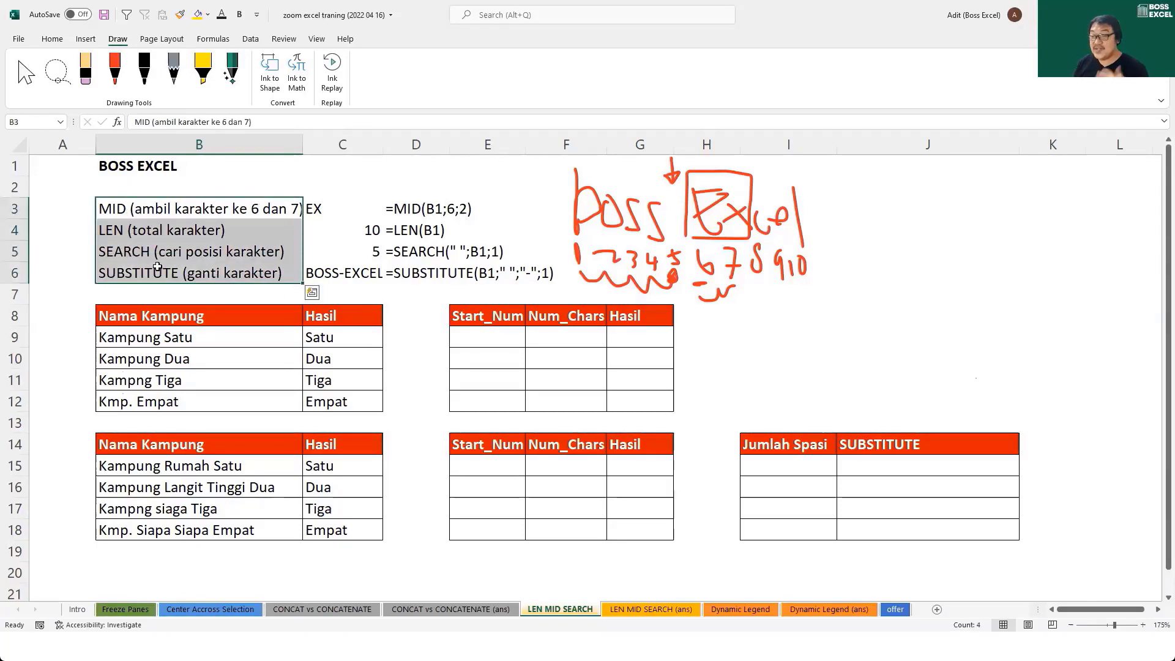
{"action": "left_click", "coordinate": [501, 348]}
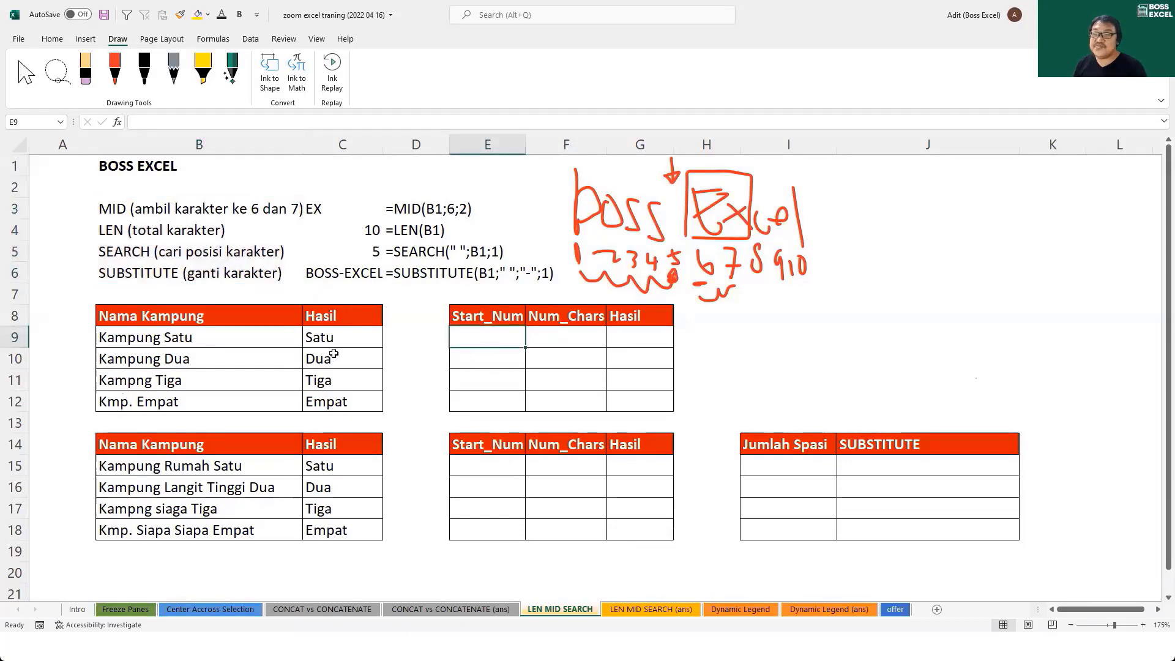
{"action": "left_click", "coordinate": [169, 339]}
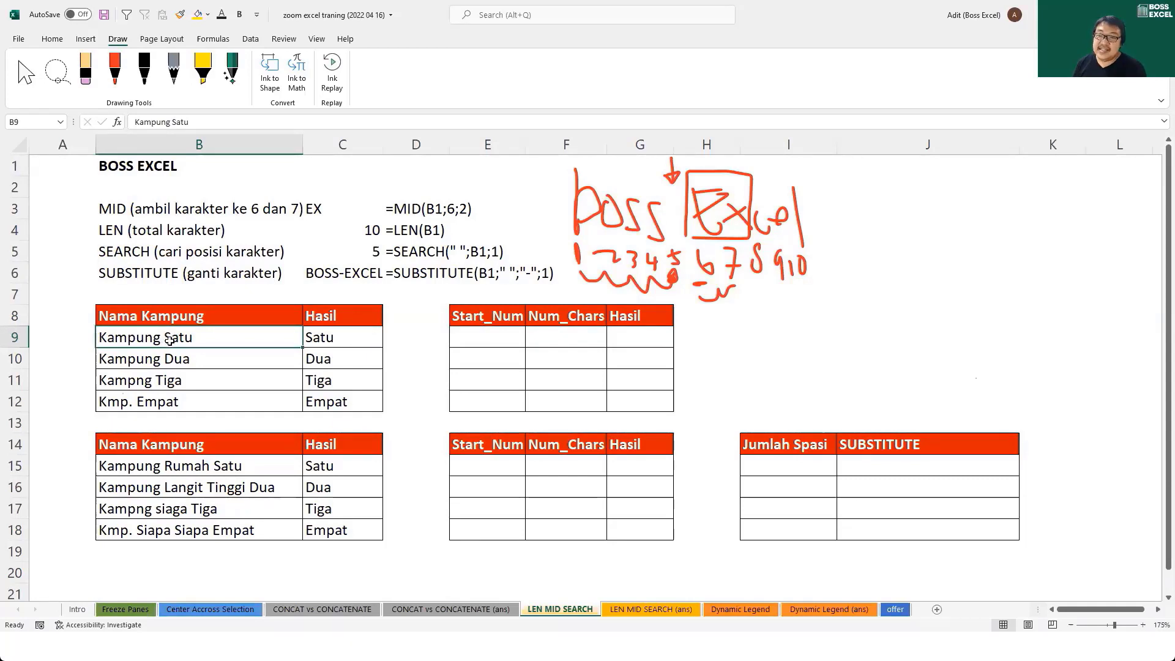
{"action": "left_click", "coordinate": [136, 381]}
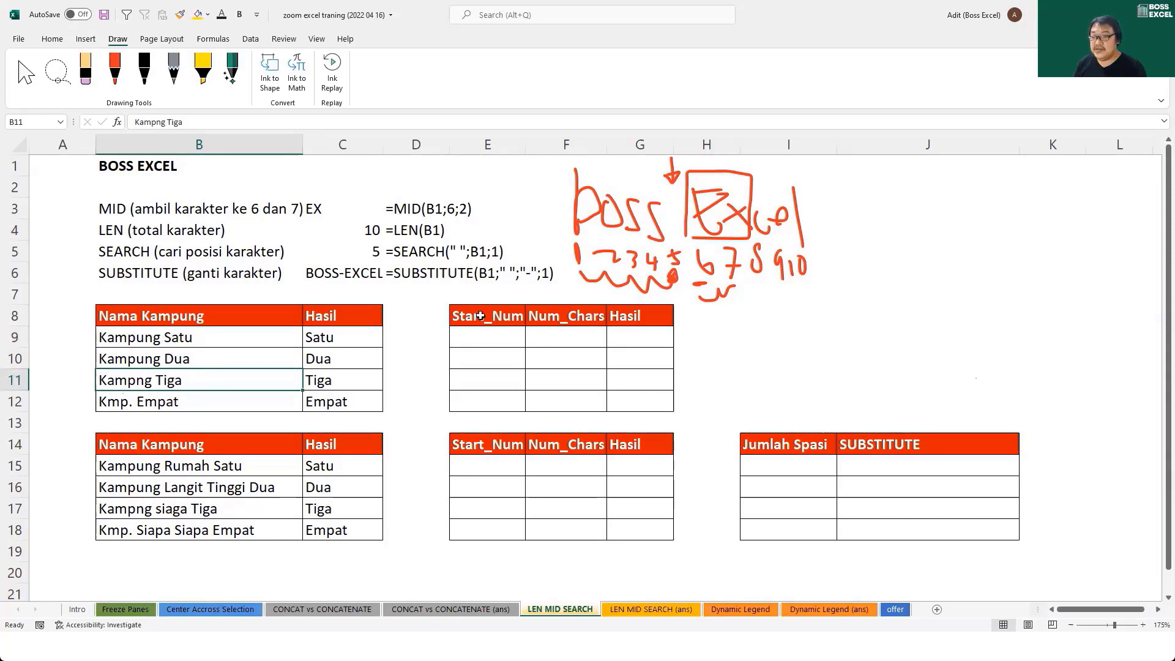
Underline Satu, Dua, Tiga and Empat in red ink and begin E9 with =1+.
{"action": "left_click_drag", "start_coordinate": [479, 318], "coordinate": [477, 402]}
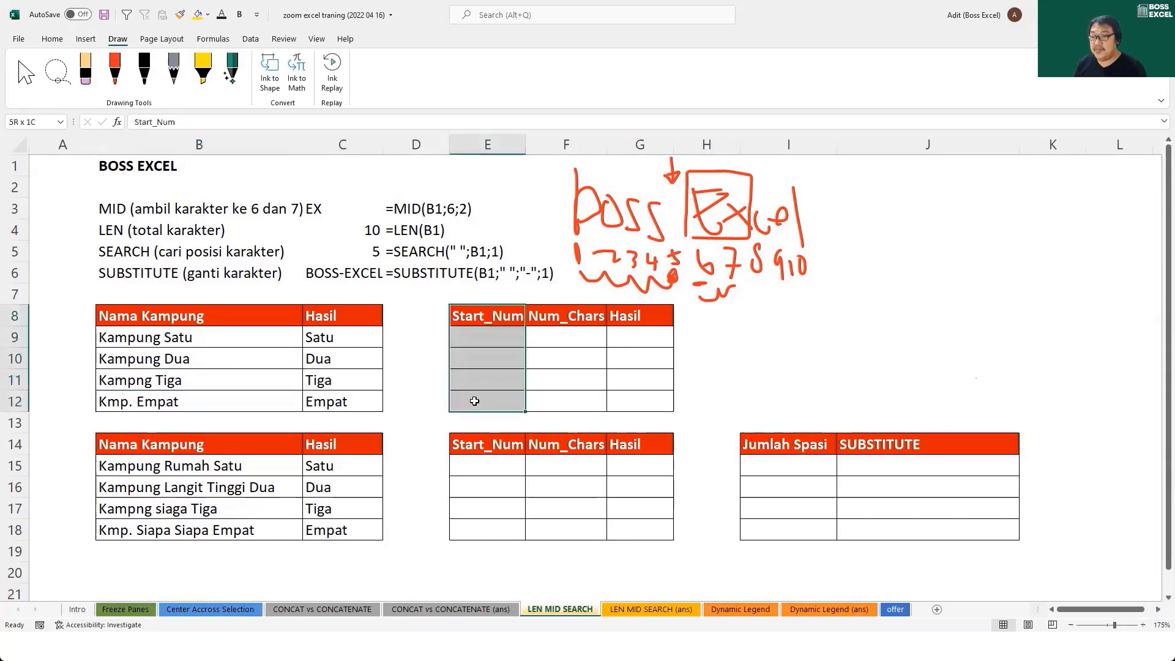
{"action": "left_click", "coordinate": [380, 209]}
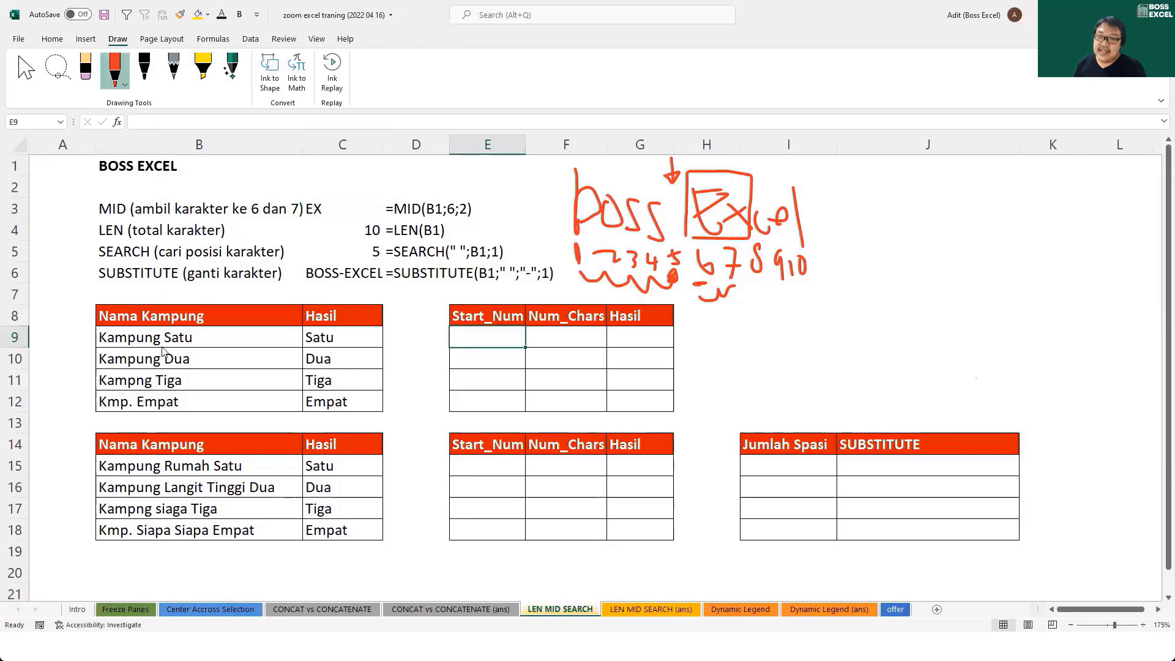
{"action": "mouse_move", "coordinate": [163, 346]}
{"action": "left_mouse_down"}
{"action": "mouse_move", "coordinate": [192, 345]}
{"action": "mouse_move", "coordinate": [161, 411]}
{"action": "left_mouse_up"}
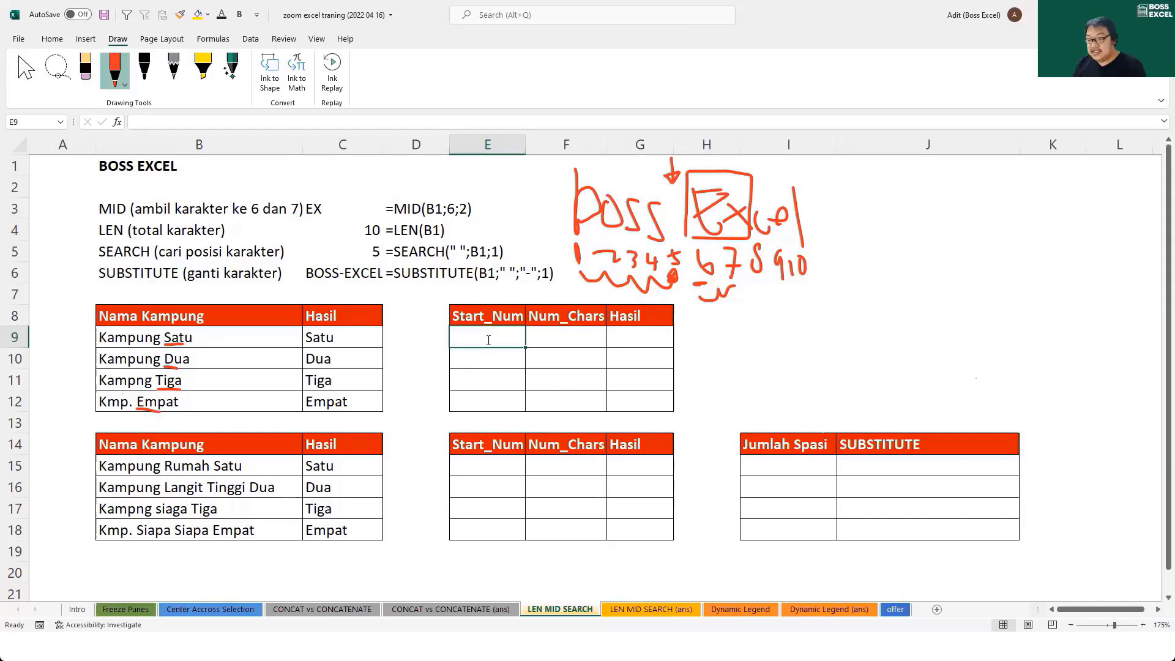
{"action": "type", "text": "=1+"}
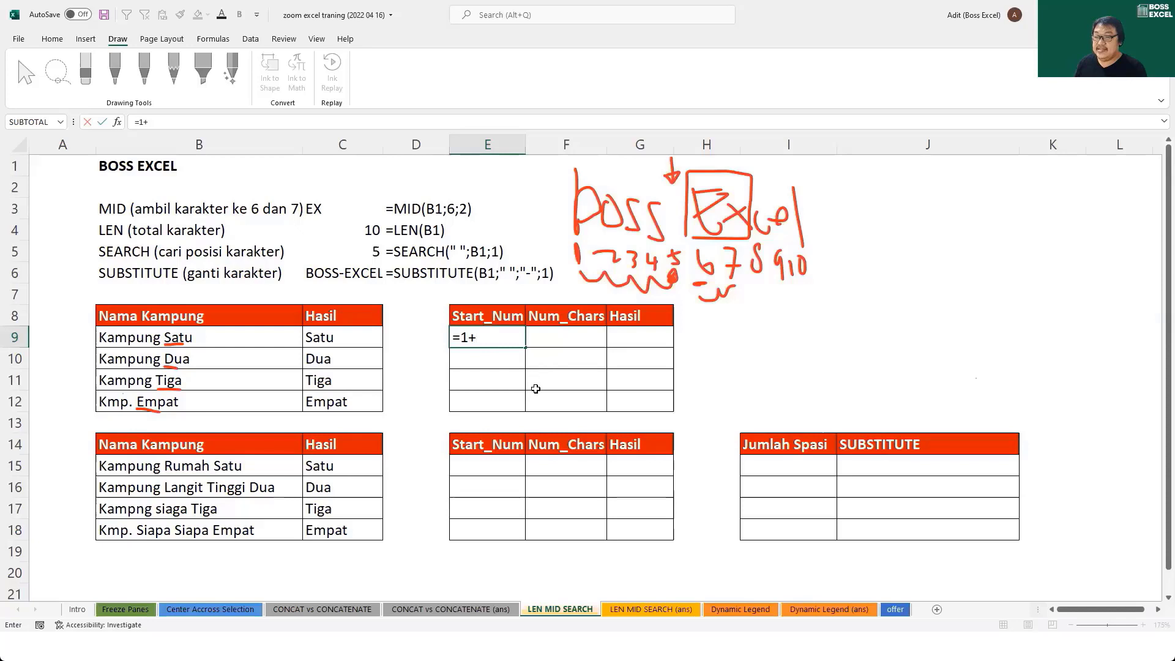
Complete =1+SEARCH(" ";B9;1) in E9 and fill it down to E12, giving 9, 9, 8, 6.
{"action": "type", "text": "SEARCH(\""}
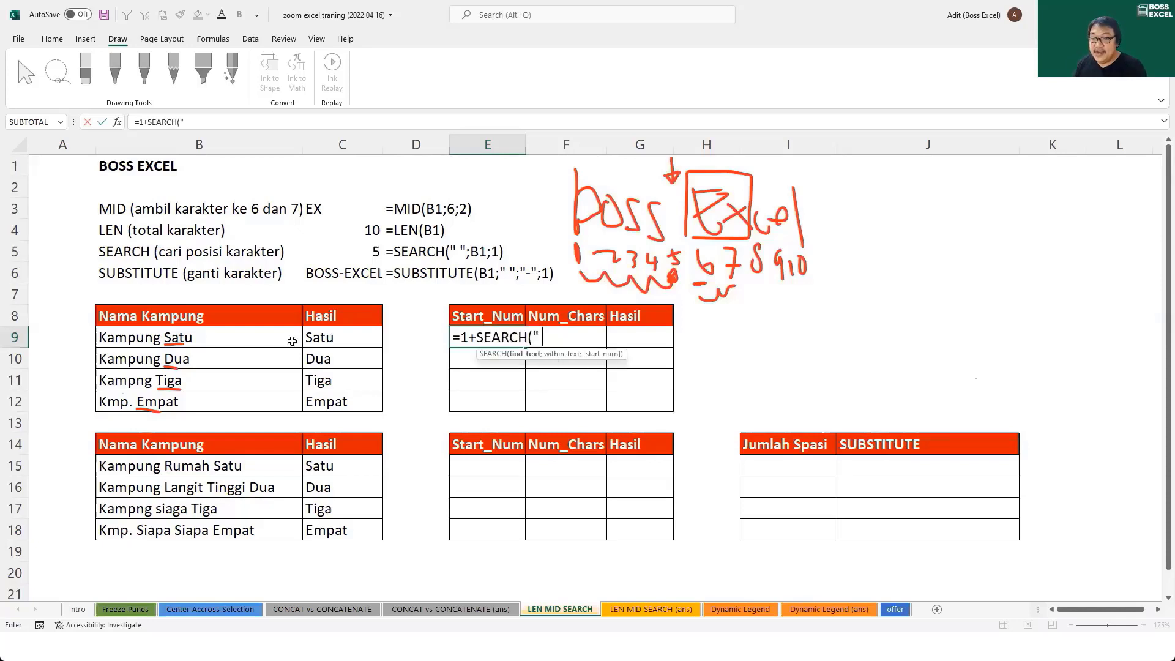
{"action": "type", "text": "\";"}
{"action": "left_click", "coordinate": [218, 342]}
{"action": "type", "text": ";1"}
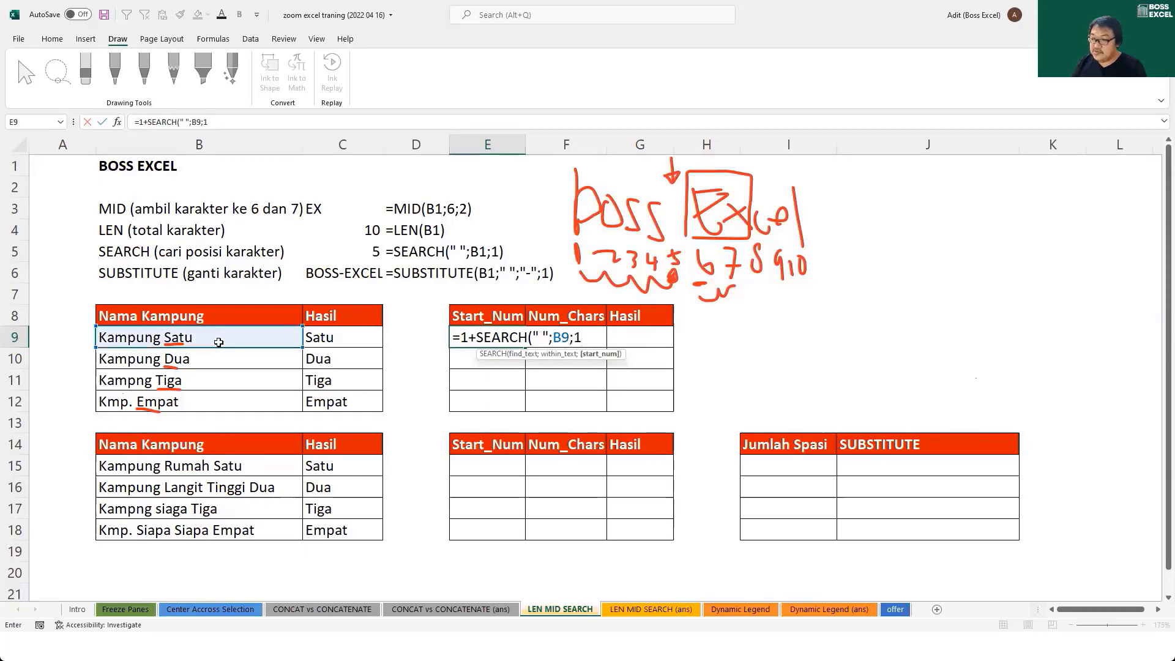
{"action": "type", "text": ")"}
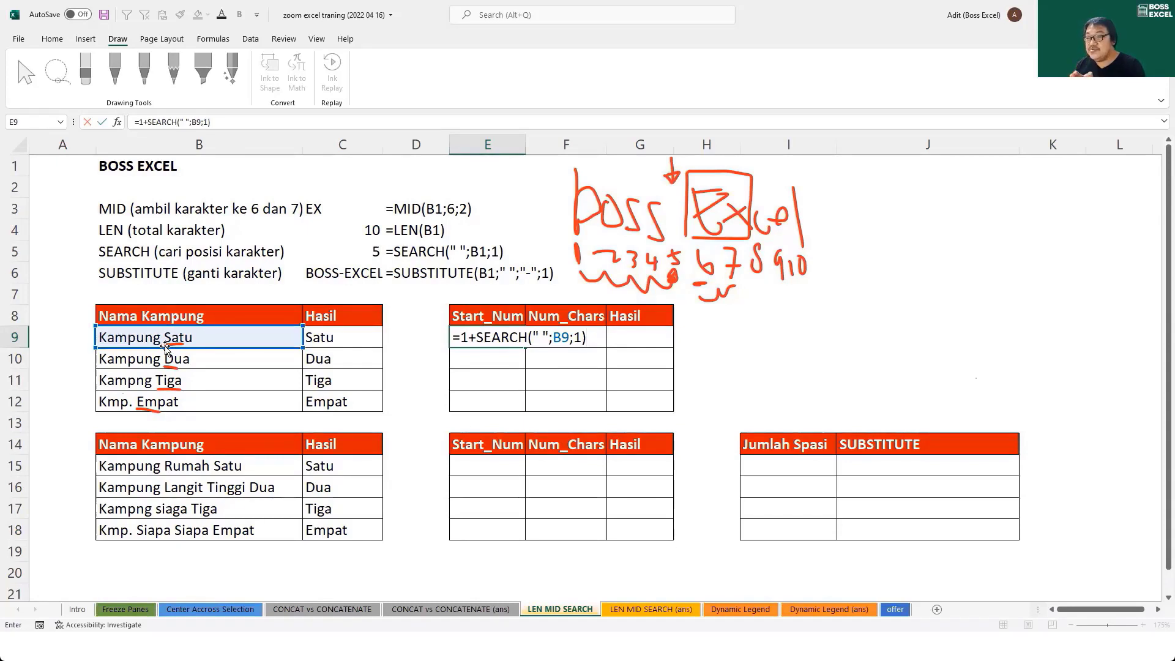
{"action": "key", "text": "Return"}
{"action": "left_click", "coordinate": [463, 341]}
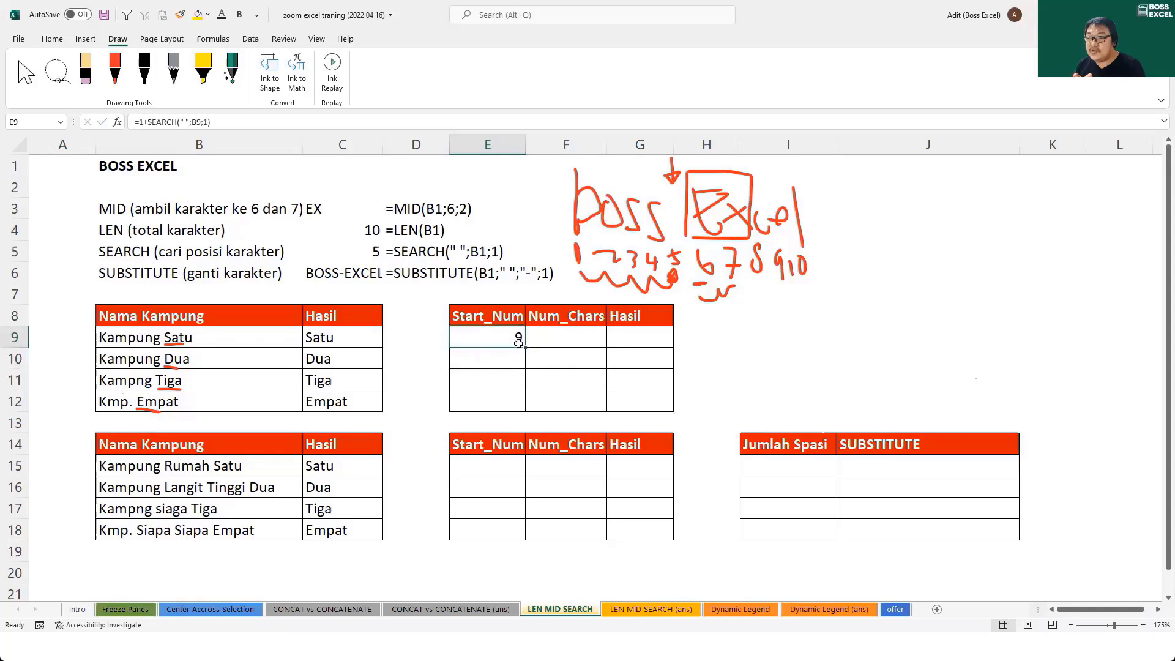
{"action": "left_click_drag", "start_coordinate": [524, 348], "coordinate": [530, 411]}
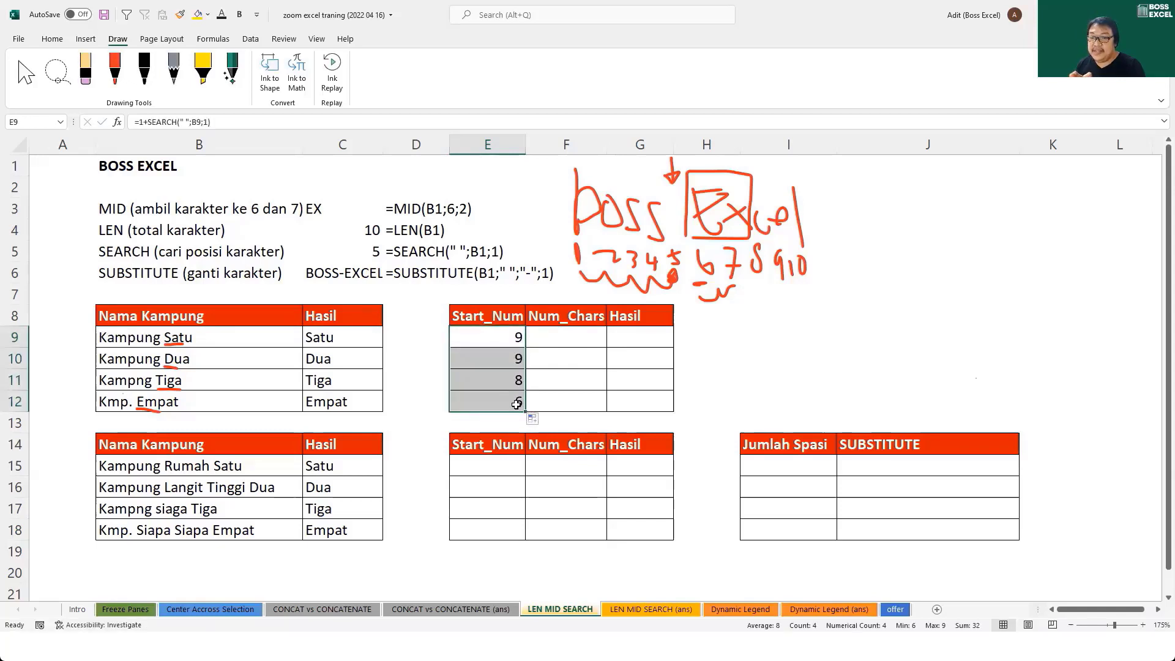
{"action": "left_click", "coordinate": [516, 404]}
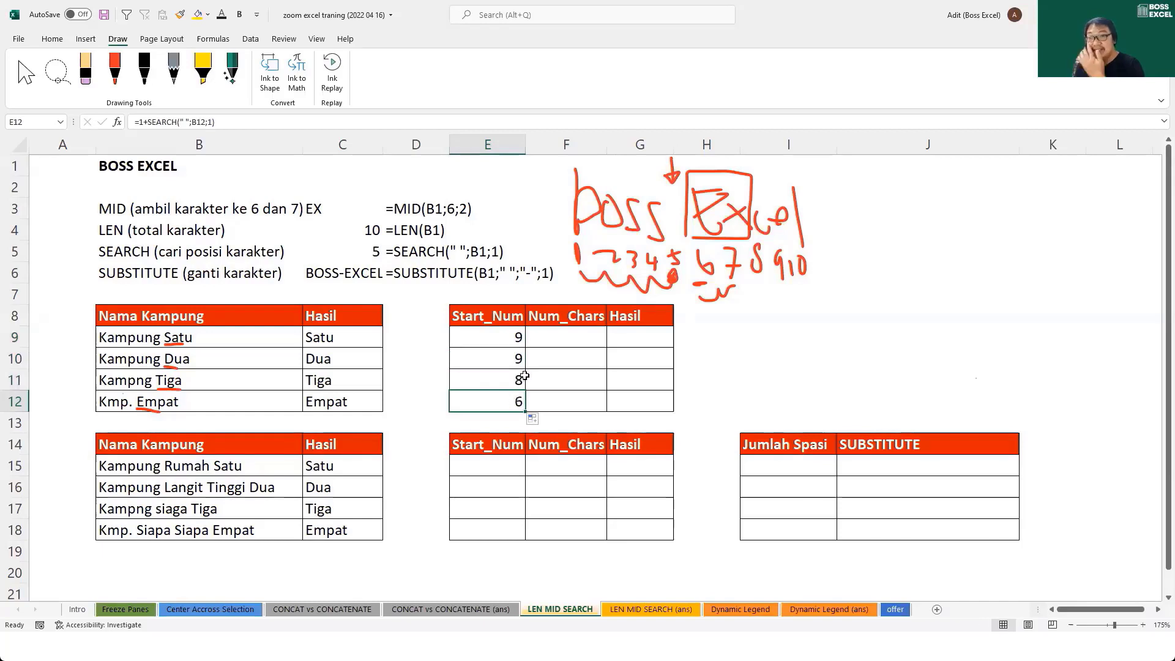
Draw a red box around Kampung Satu, then leave ink mode with F9 selected.
{"action": "left_click", "coordinate": [578, 337]}
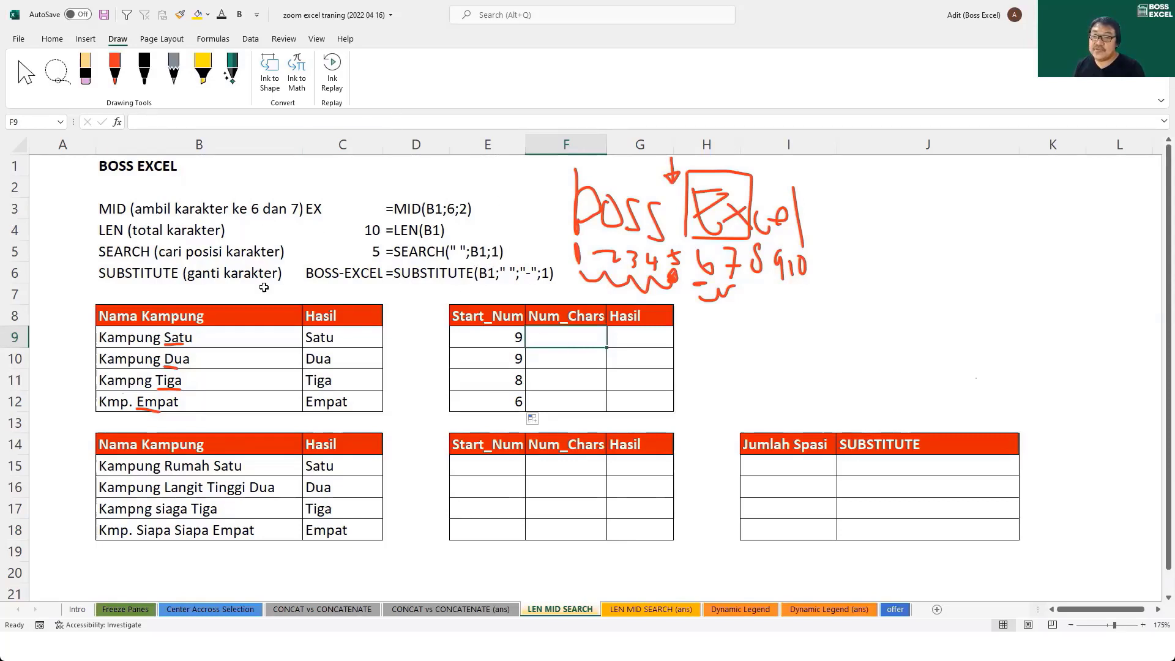
{"action": "left_click", "coordinate": [115, 69]}
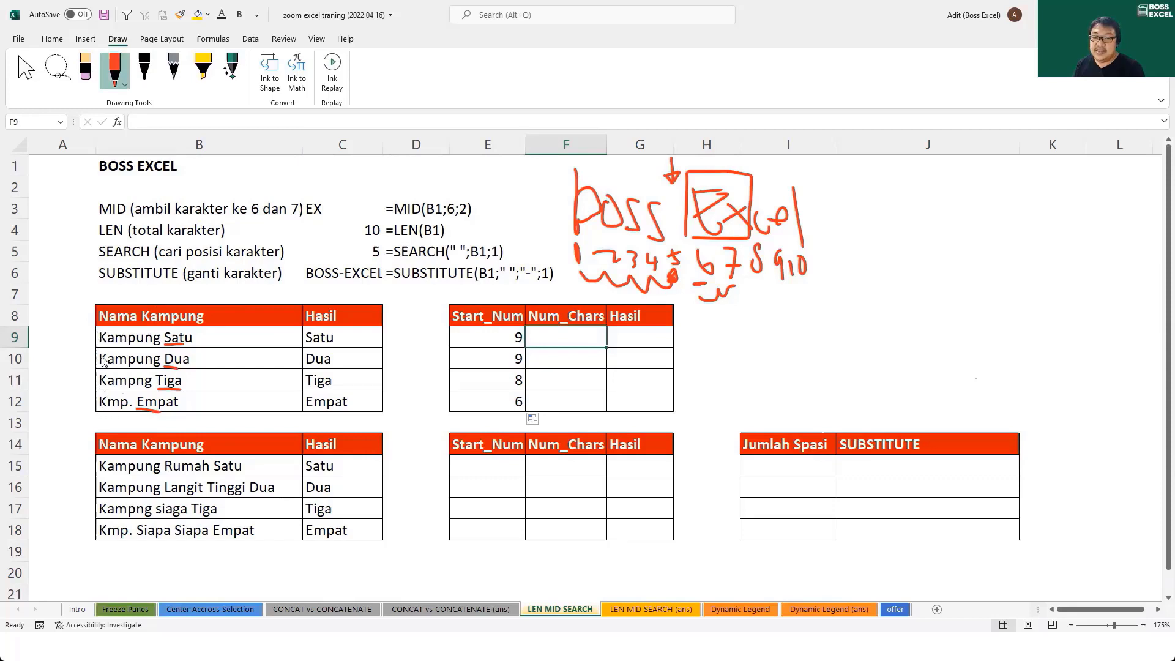
{"action": "mouse_move", "coordinate": [93, 331]}
{"action": "left_mouse_down"}
{"action": "mouse_move", "coordinate": [196, 349]}
{"action": "mouse_move", "coordinate": [97, 353]}
{"action": "mouse_move", "coordinate": [95, 331]}
{"action": "left_mouse_up"}
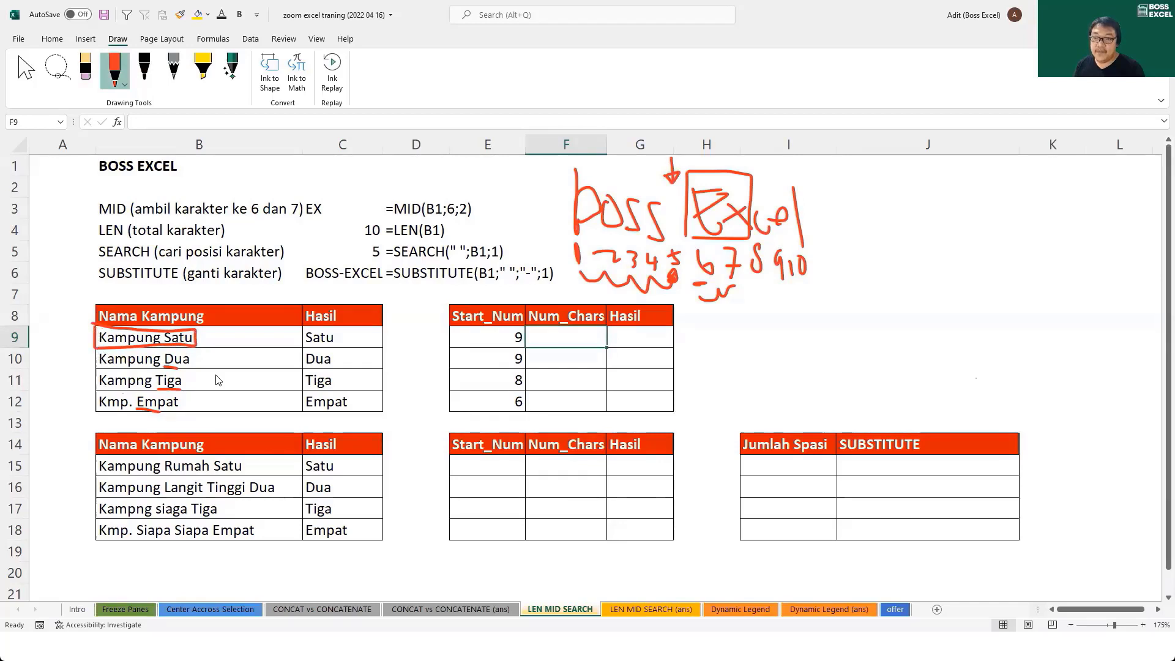
{"action": "key", "text": "Escape"}
Enter =LEN(B9) in F9 to count the characters of Kampung Satu.
{"action": "type", "text": "="}
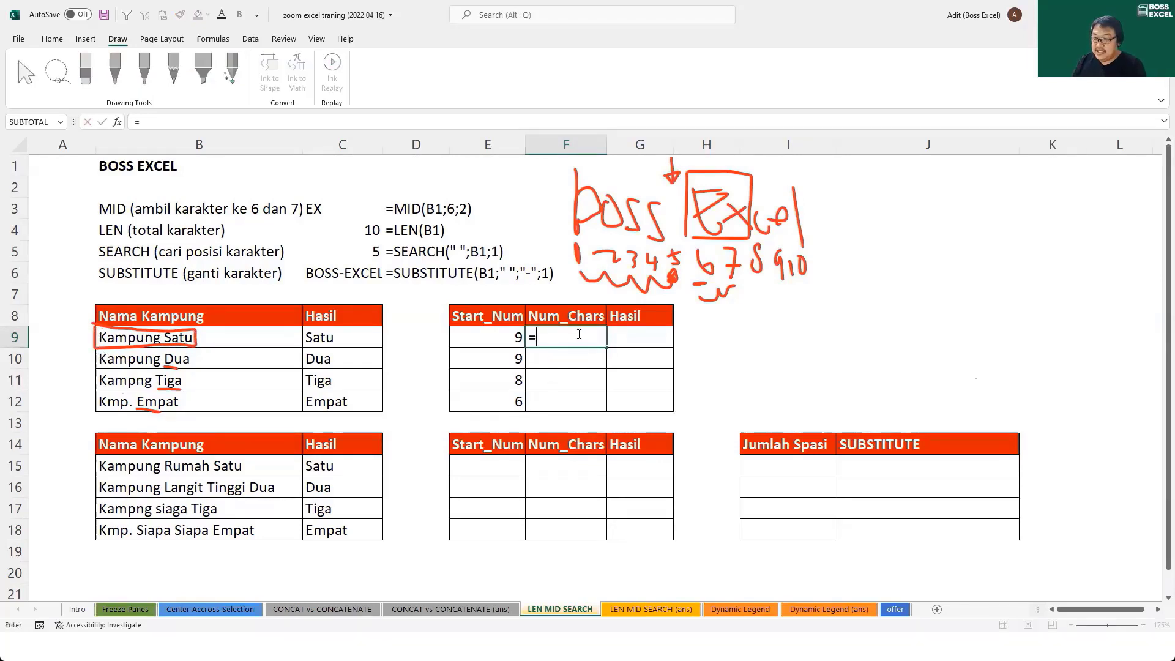
{"action": "type", "text": "LEN("}
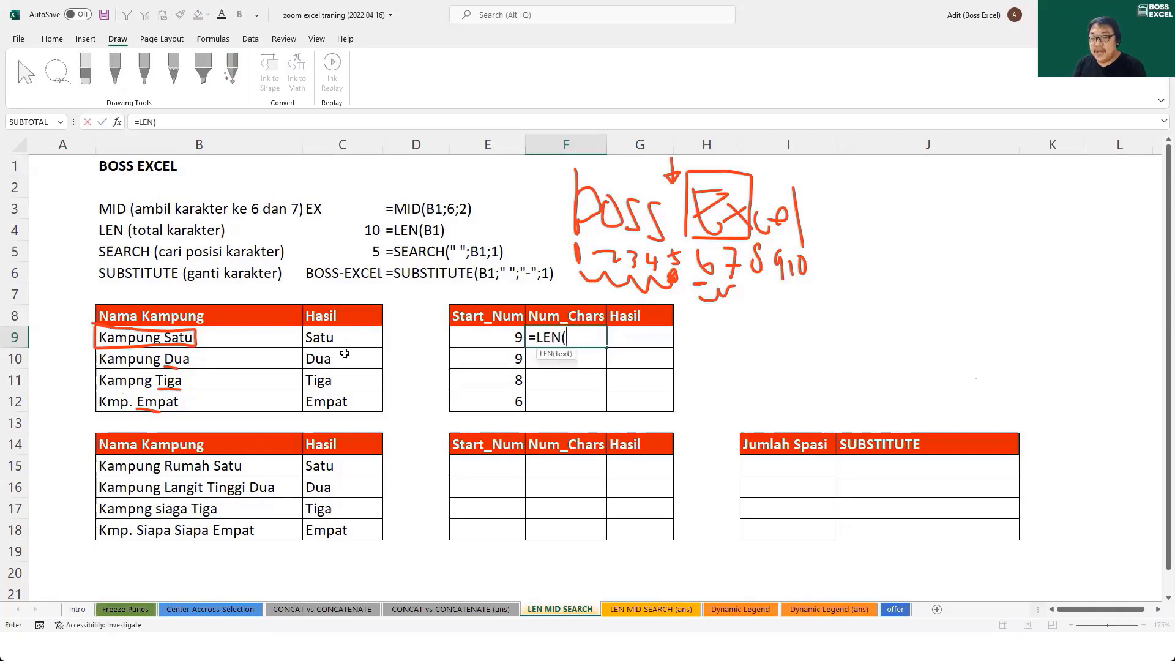
{"action": "left_click", "coordinate": [268, 340]}
{"action": "type", "text": ")"}
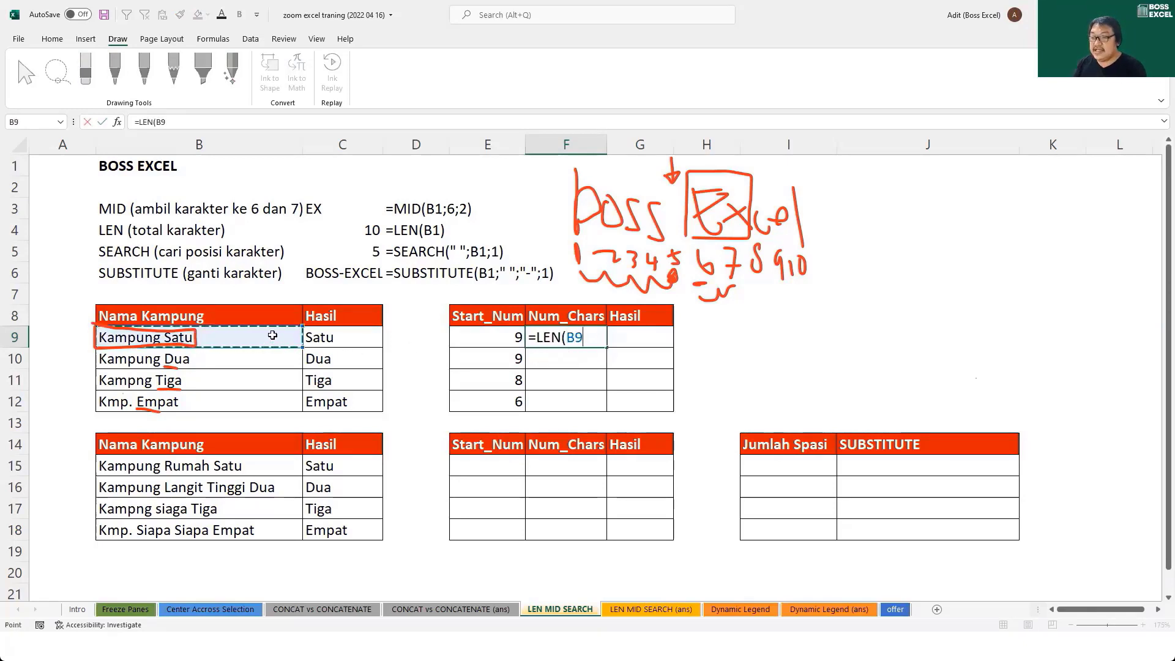
{"action": "key", "text": "Return"}
{"action": "left_click", "coordinate": [569, 332]}
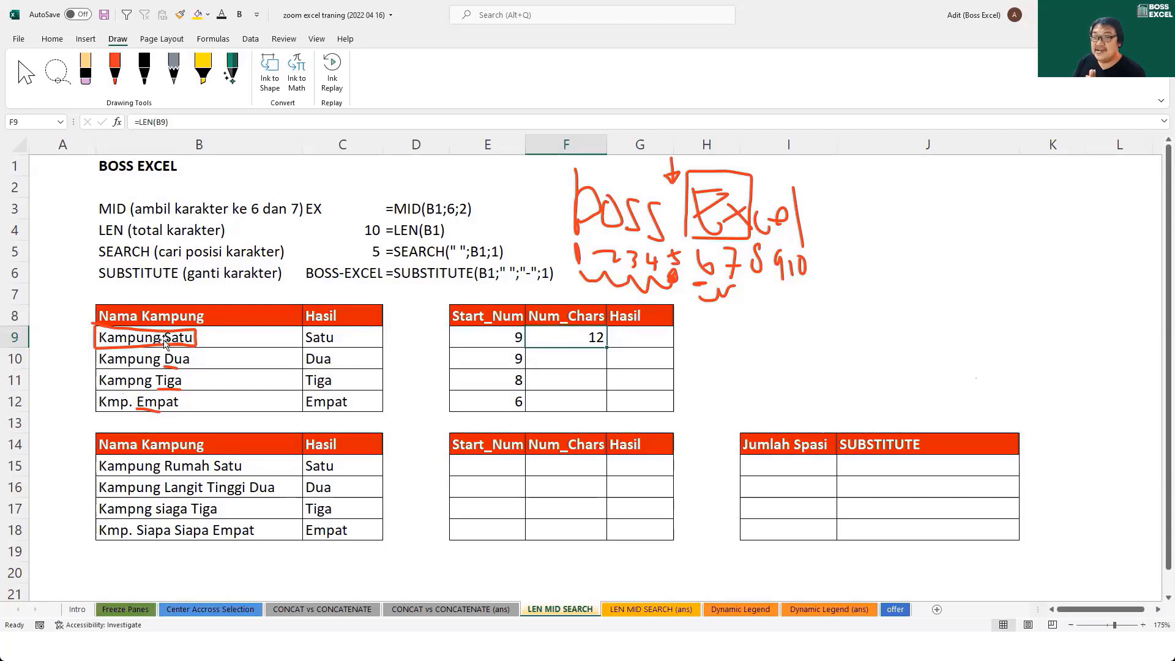
Subtract the first-space position SEARCH(" ";B9;1) from LEN(B9) in F9, giving 4.
{"action": "double_click", "coordinate": [587, 339]}
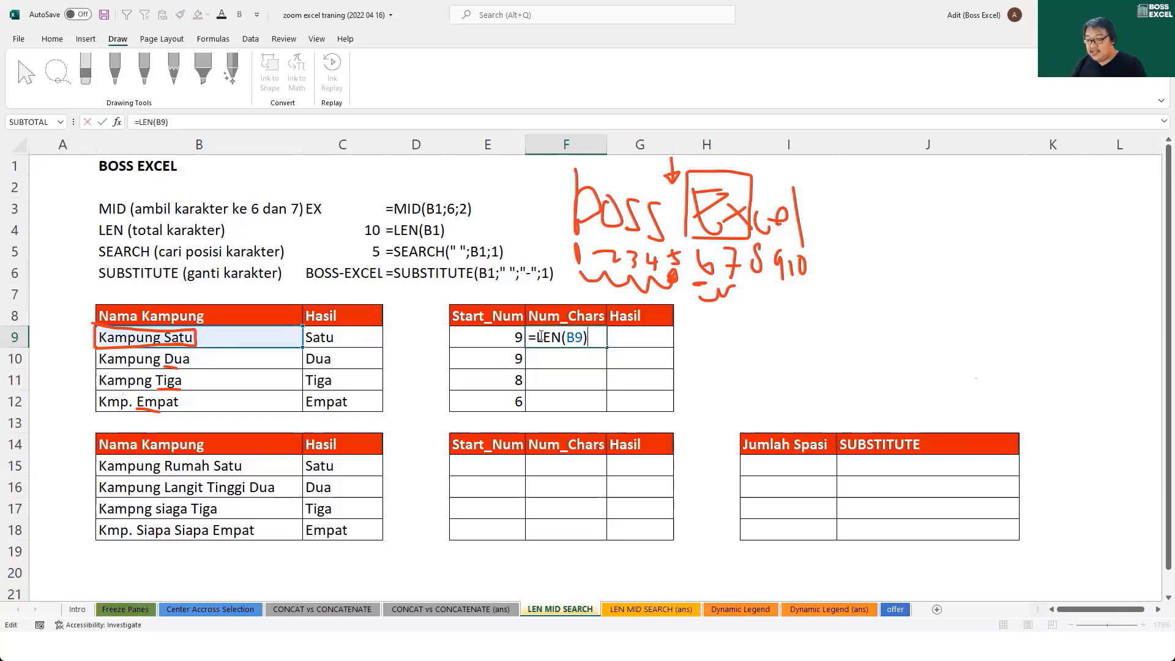
{"action": "type", "text": "-"}
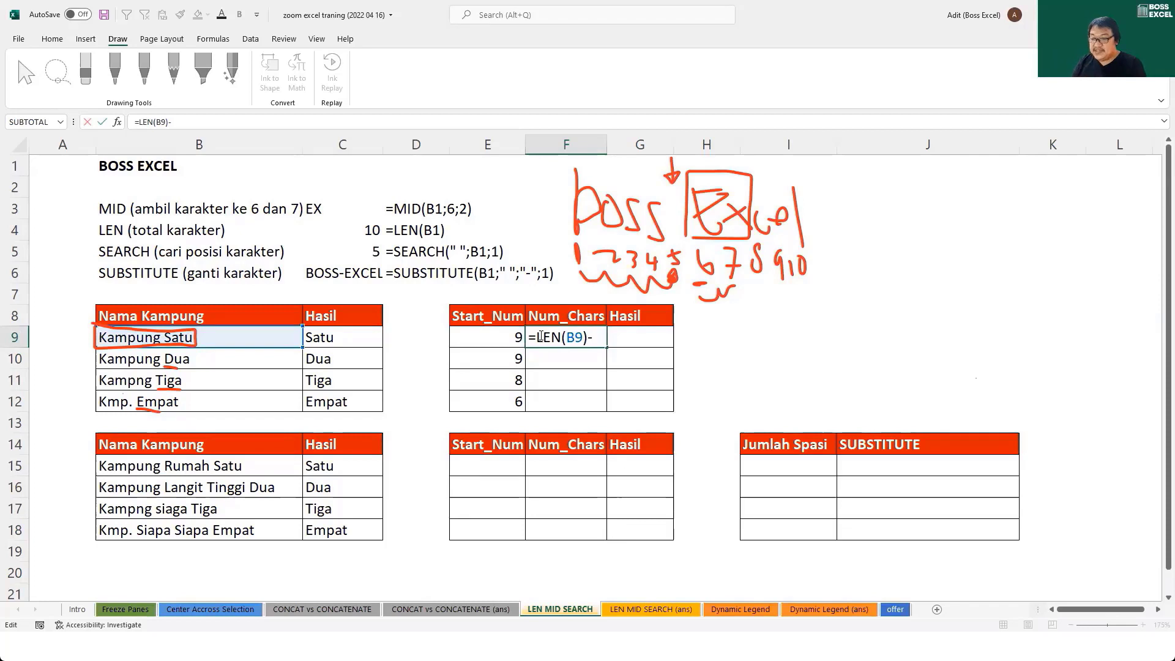
{"action": "type", "text": "sear"}
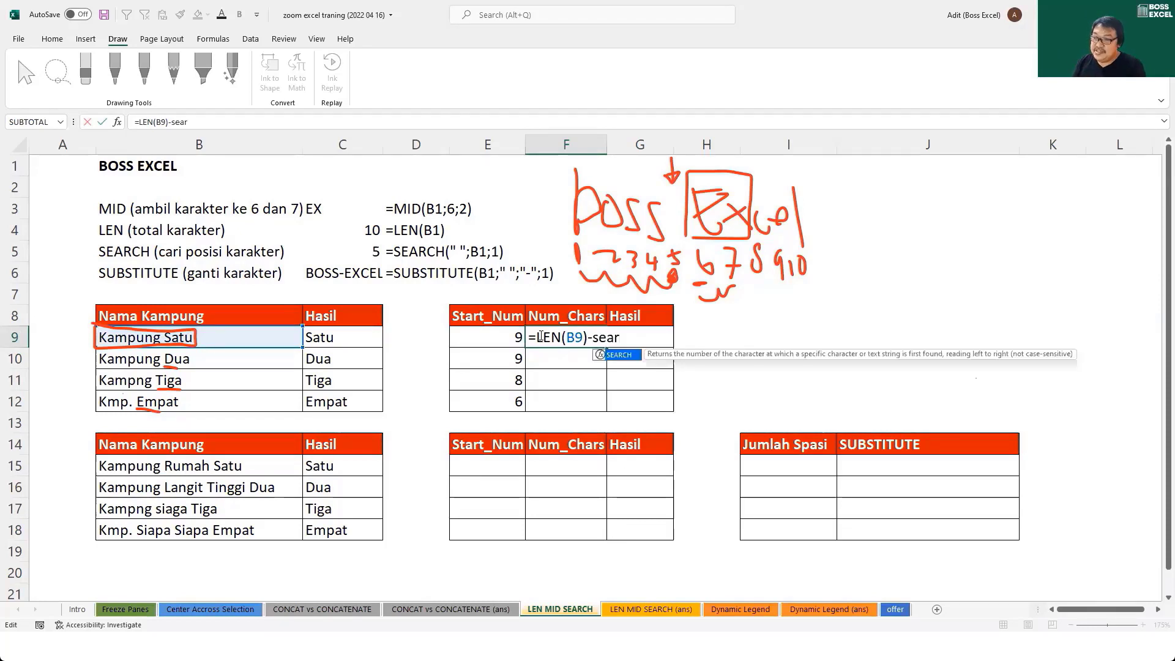
{"action": "key", "text": "Tab"}
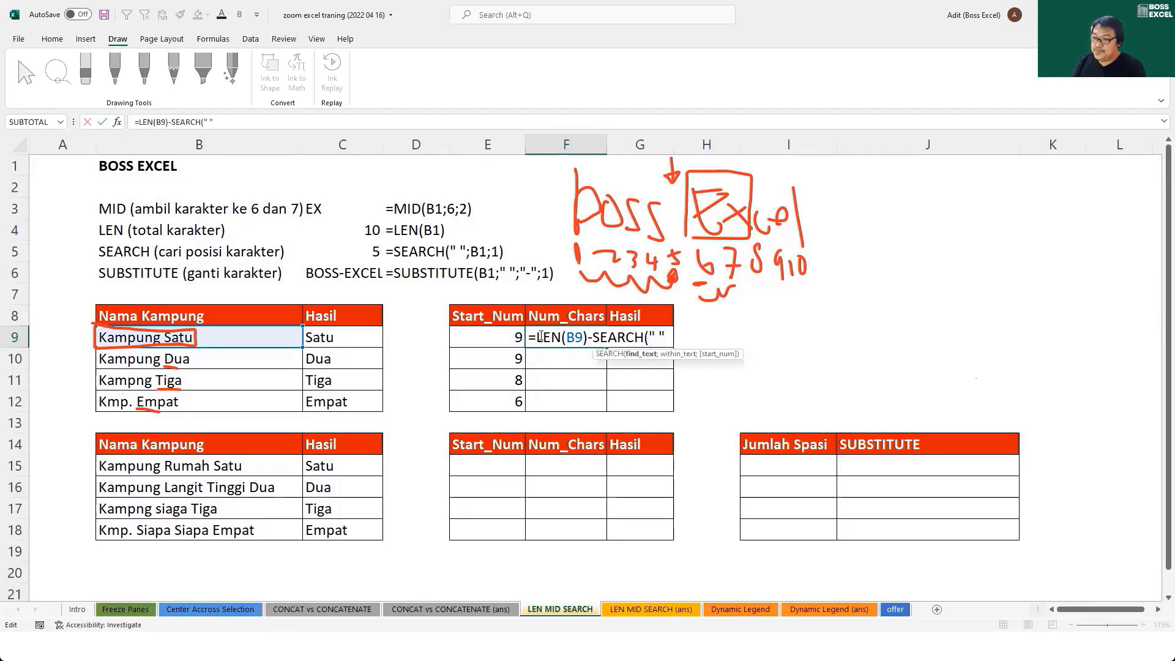
{"action": "type", "text": ";"}
{"action": "left_click", "coordinate": [267, 334]}
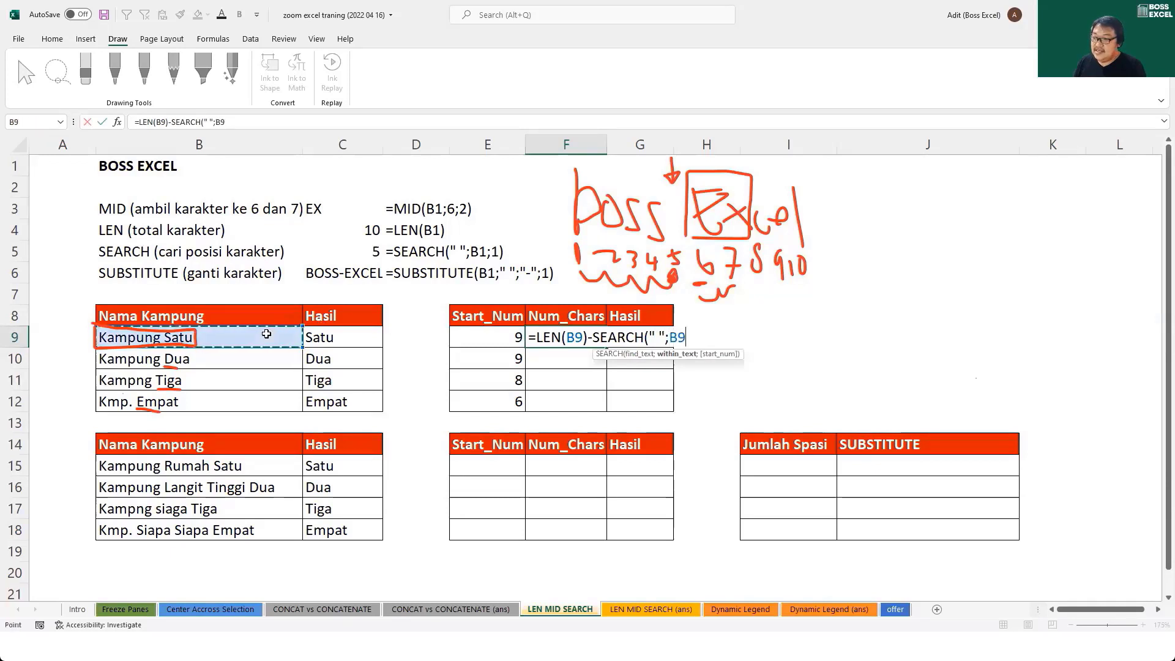
{"action": "type", "text": ";1)"}
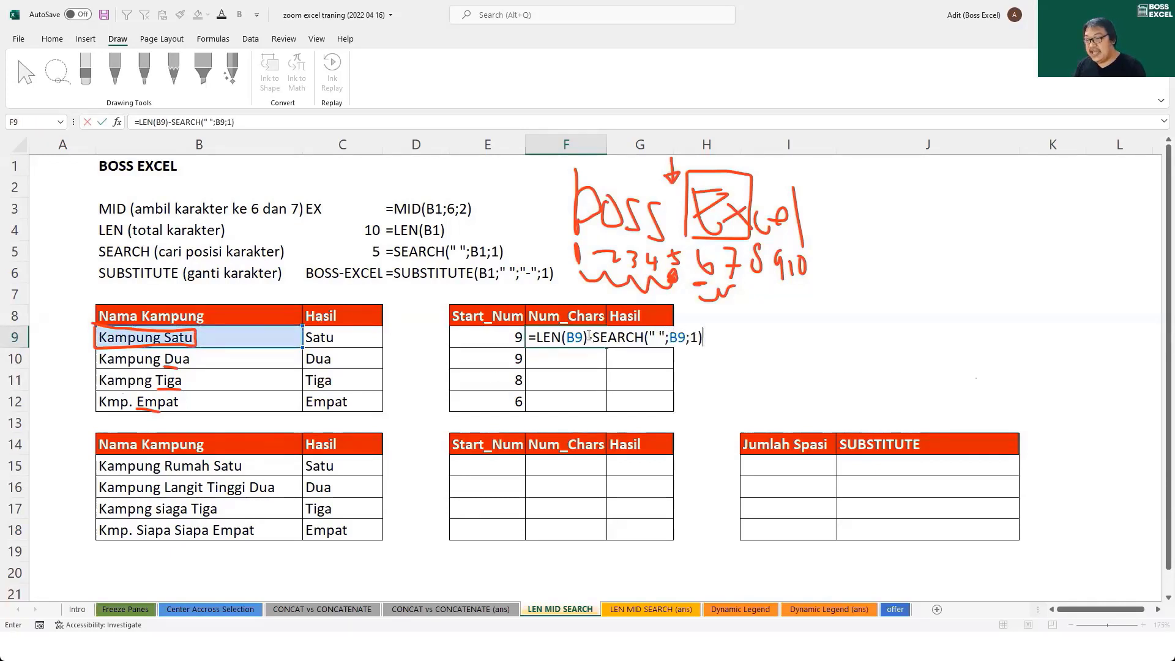
{"action": "left_click_drag", "start_coordinate": [589, 336], "coordinate": [537, 334]}
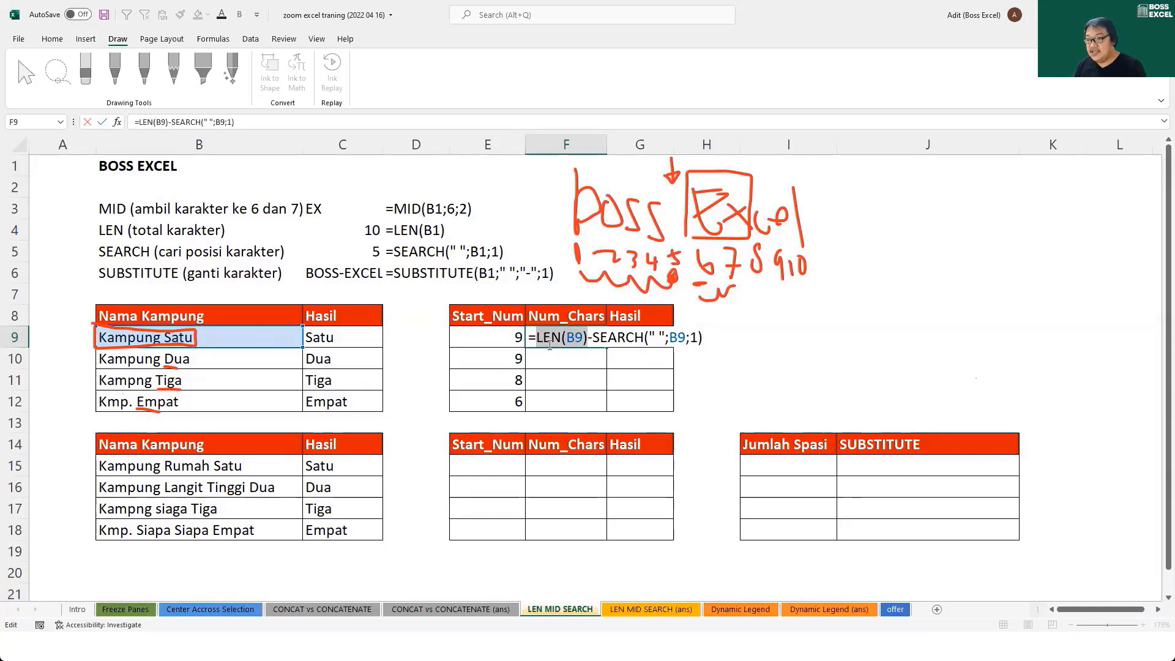
{"action": "key", "text": "F9"}
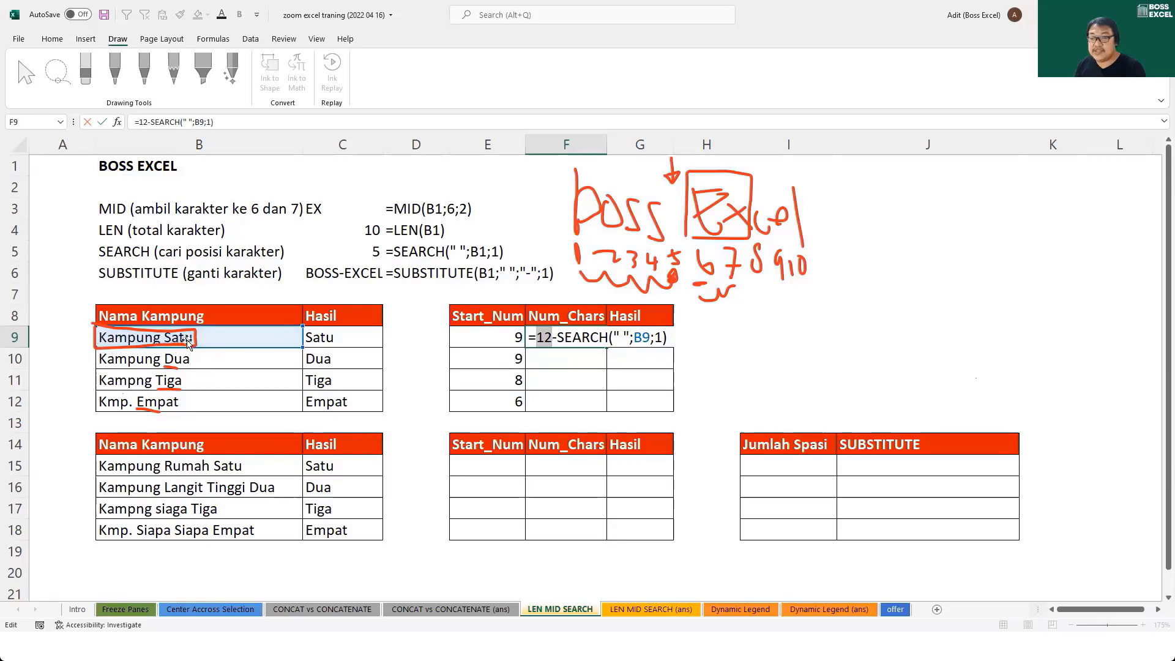
{"action": "key", "text": "ctrl+z"}
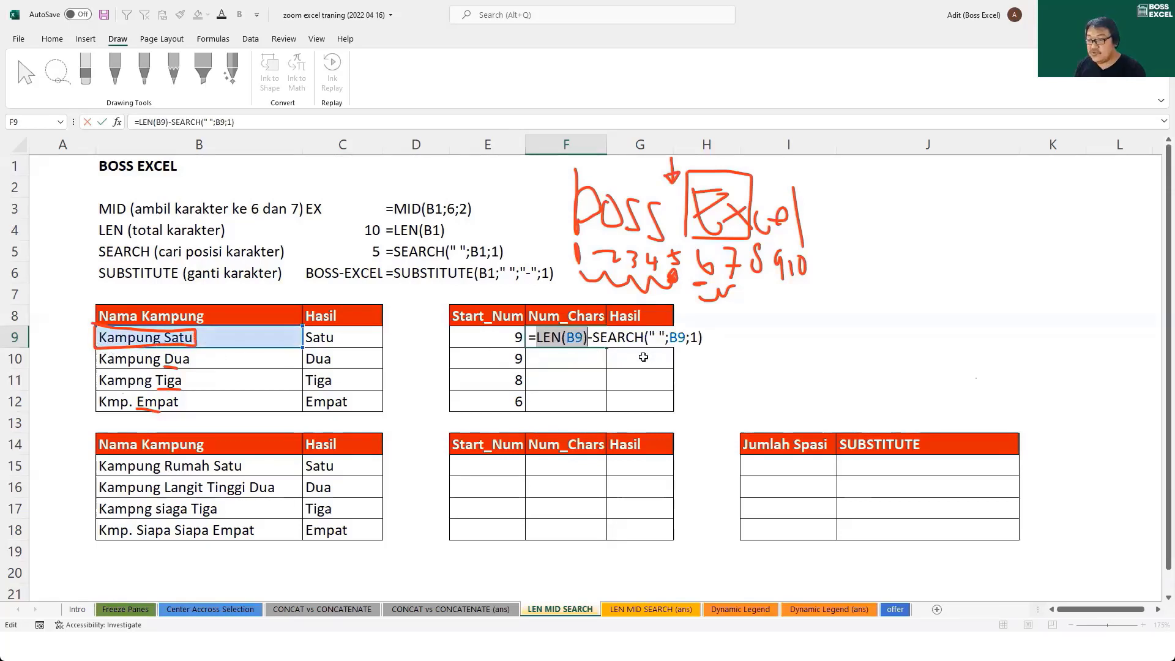
{"action": "left_click_drag", "start_coordinate": [591, 337], "coordinate": [708, 338]}
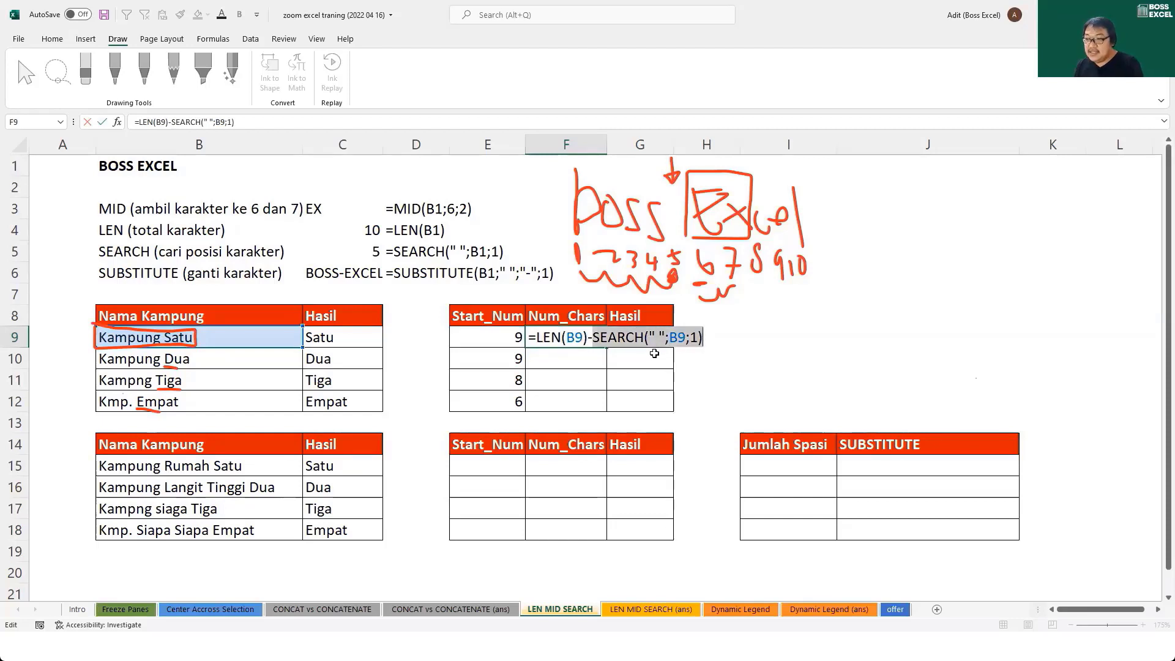
{"action": "type", "text": "8"}
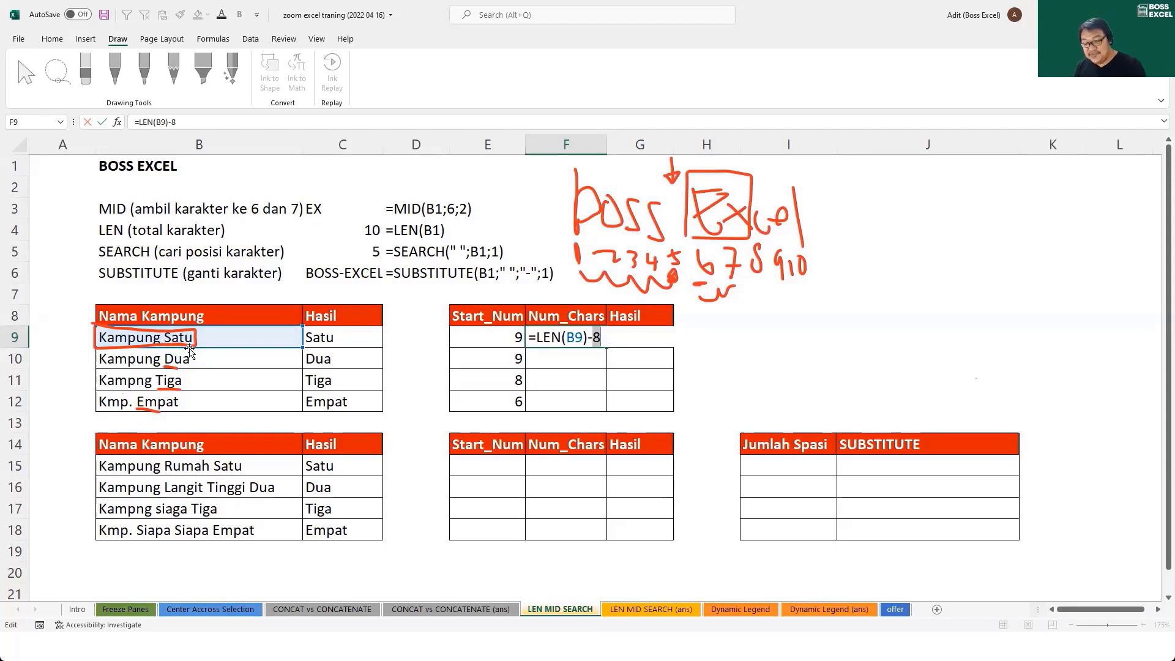
{"action": "type", "text": "SEARCH(\" \";B9;1)"}
{"action": "key", "text": "Return"}
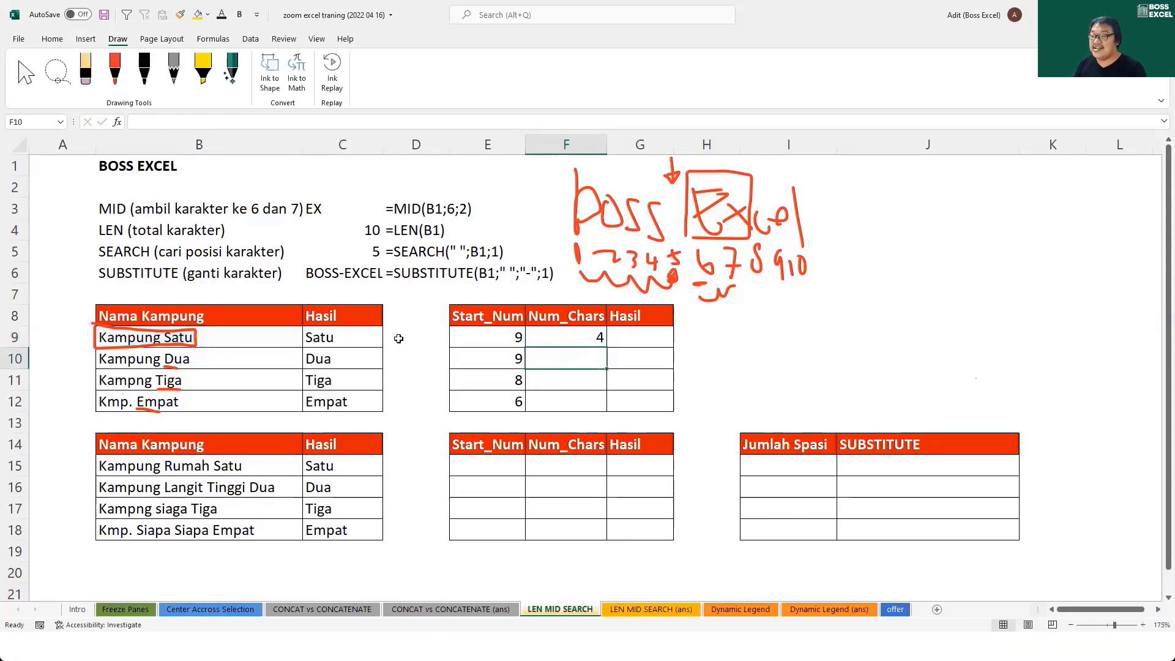
Fill Num_Chars down to 4, 3, 4, 5, then enter =MID(B9;E9;F9) in G9 to return Satu.
{"action": "left_click", "coordinate": [561, 334]}
{"action": "double_click", "coordinate": [606, 348]}
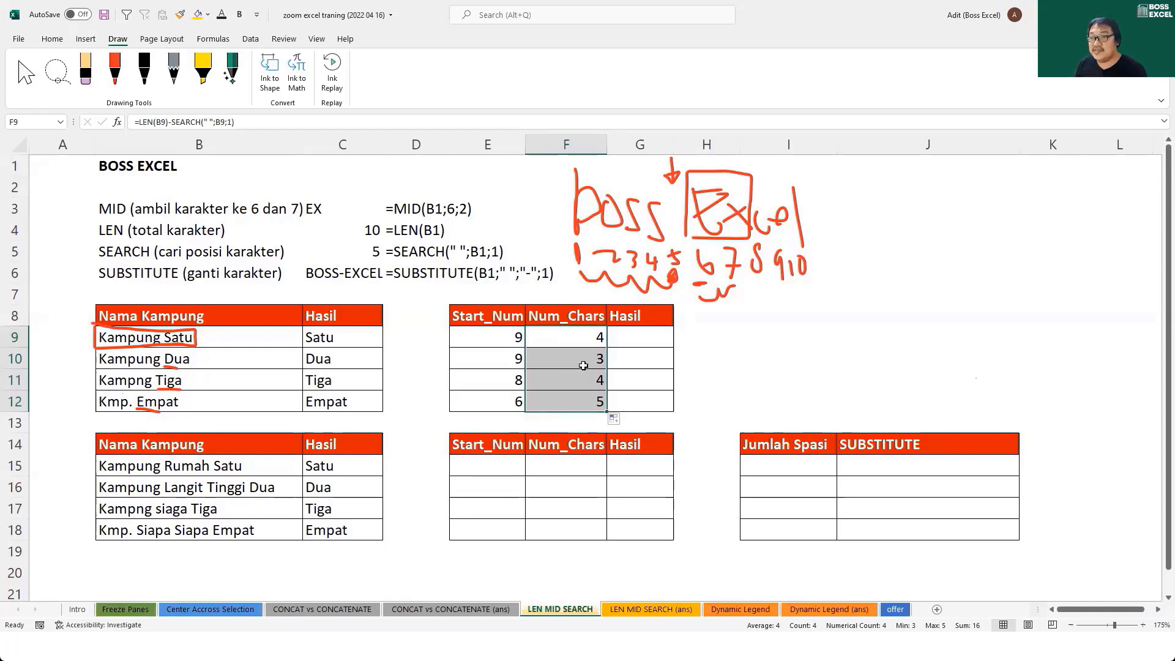
{"action": "double_click", "coordinate": [655, 332]}
{"action": "type", "text": "="}
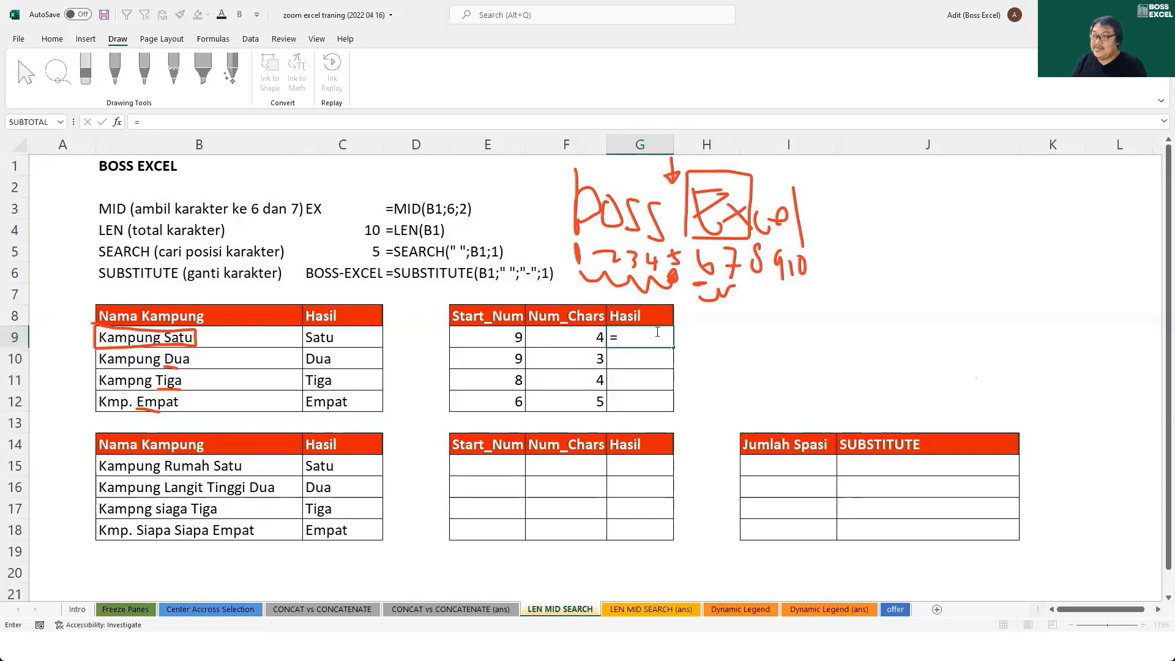
{"action": "type", "text": "mid"}
{"action": "key", "text": "Tab"}
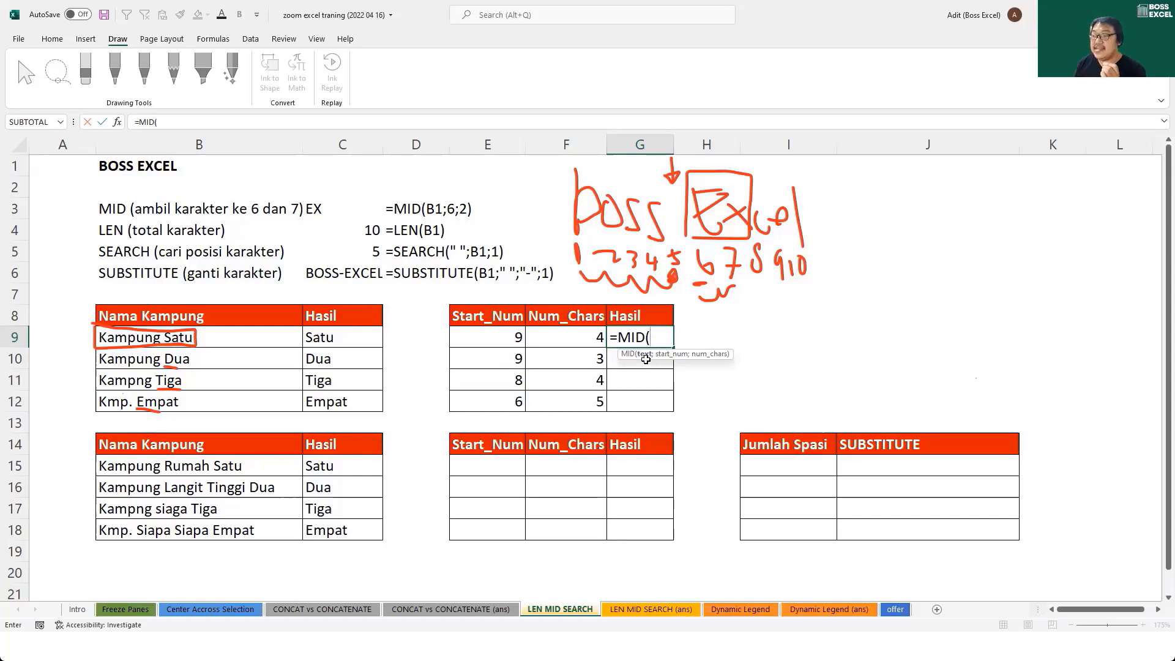
{"action": "left_click", "coordinate": [256, 334]}
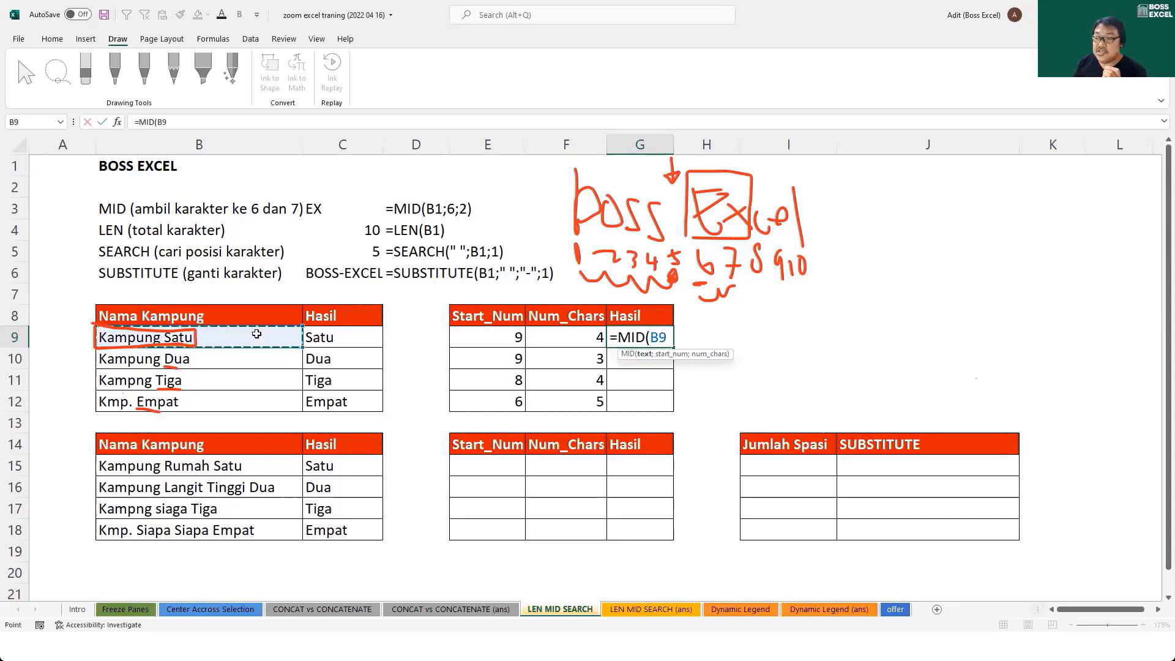
{"action": "type", "text": ";"}
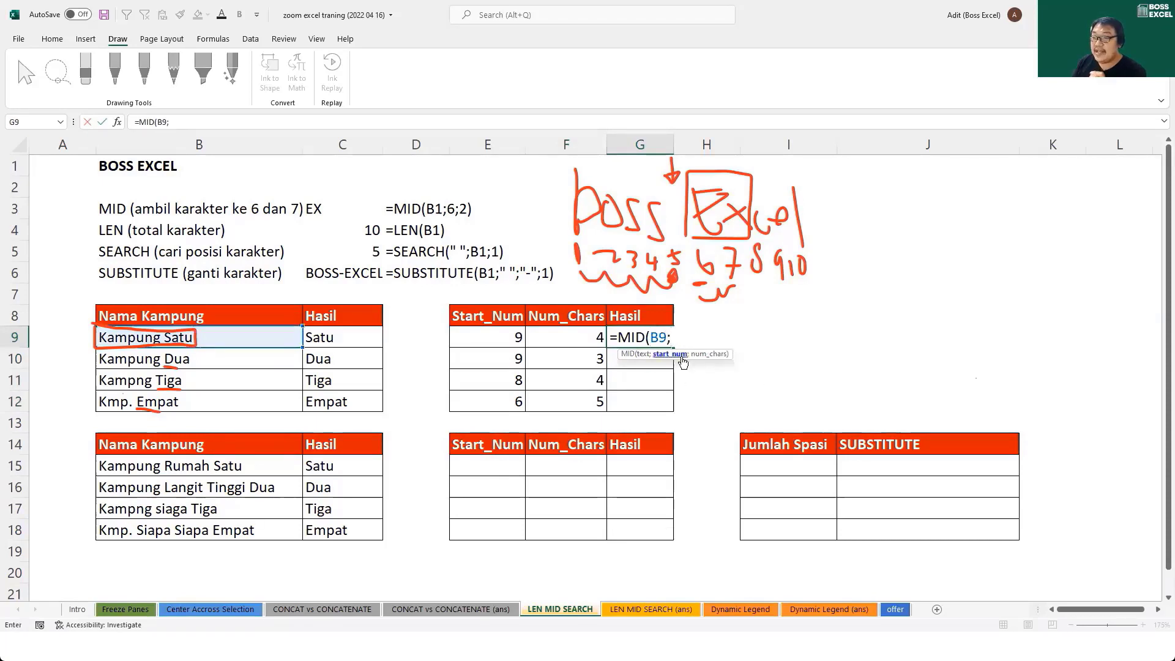
{"action": "left_click", "coordinate": [503, 338]}
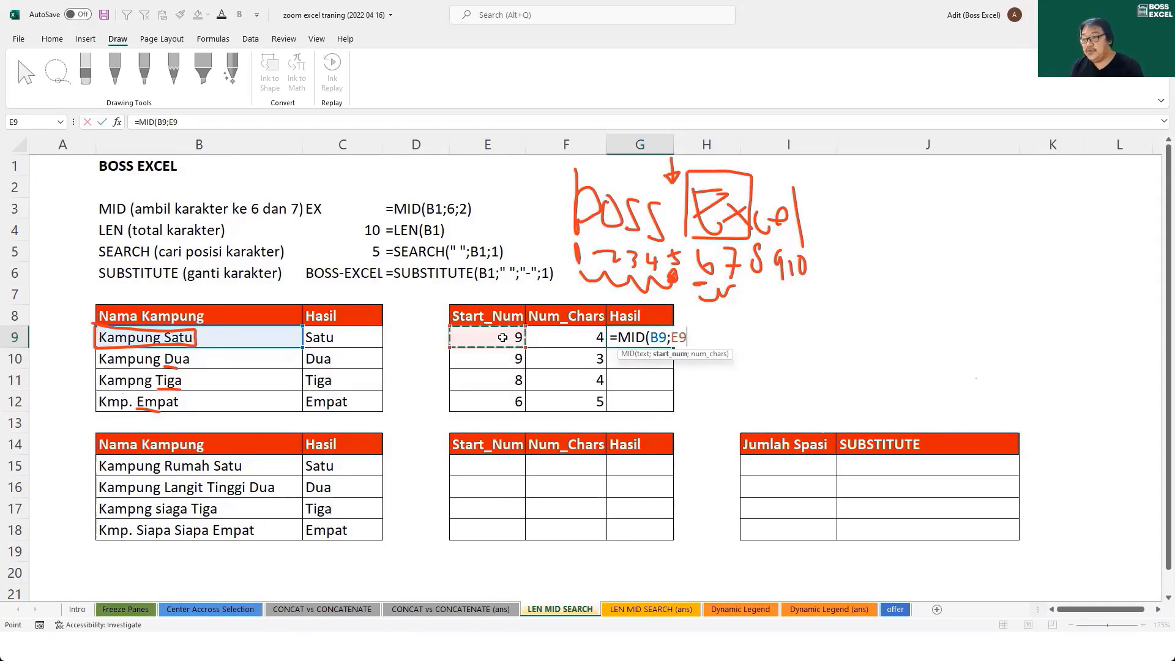
{"action": "type", "text": ";"}
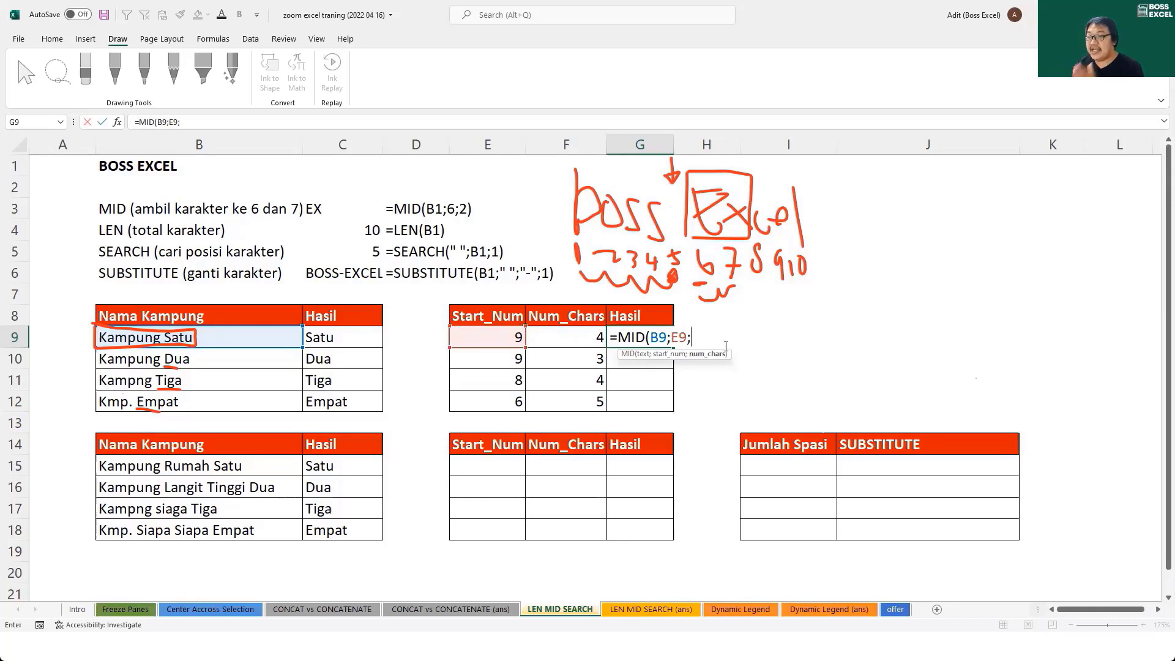
{"action": "left_click", "coordinate": [575, 340]}
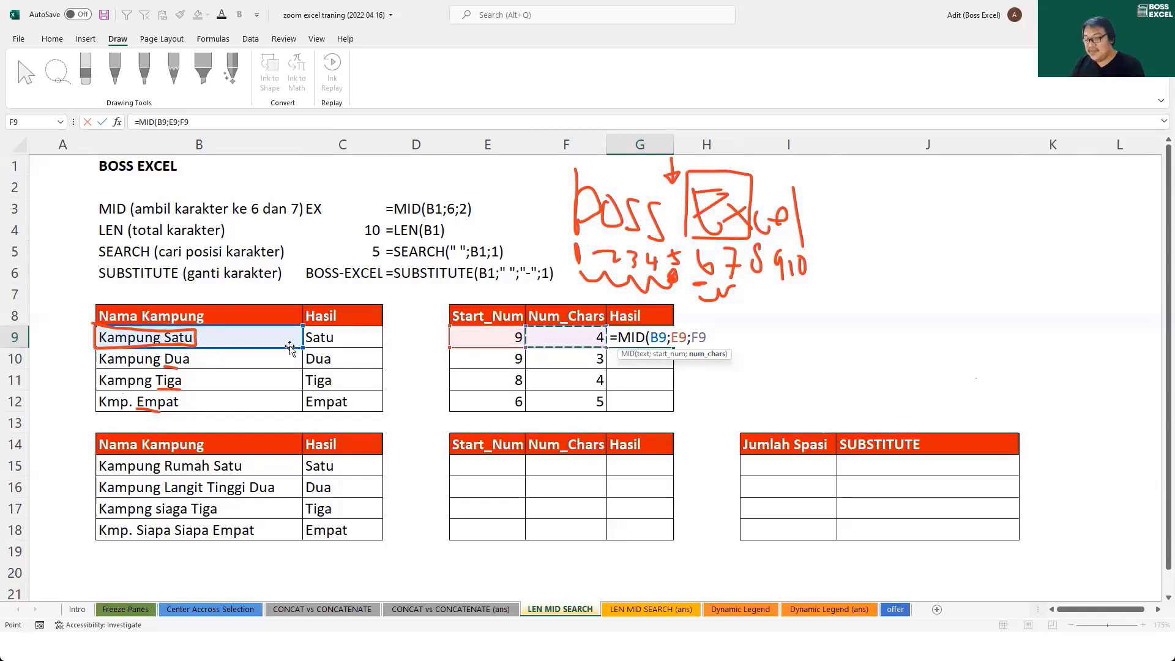
{"action": "key", "text": "Return"}
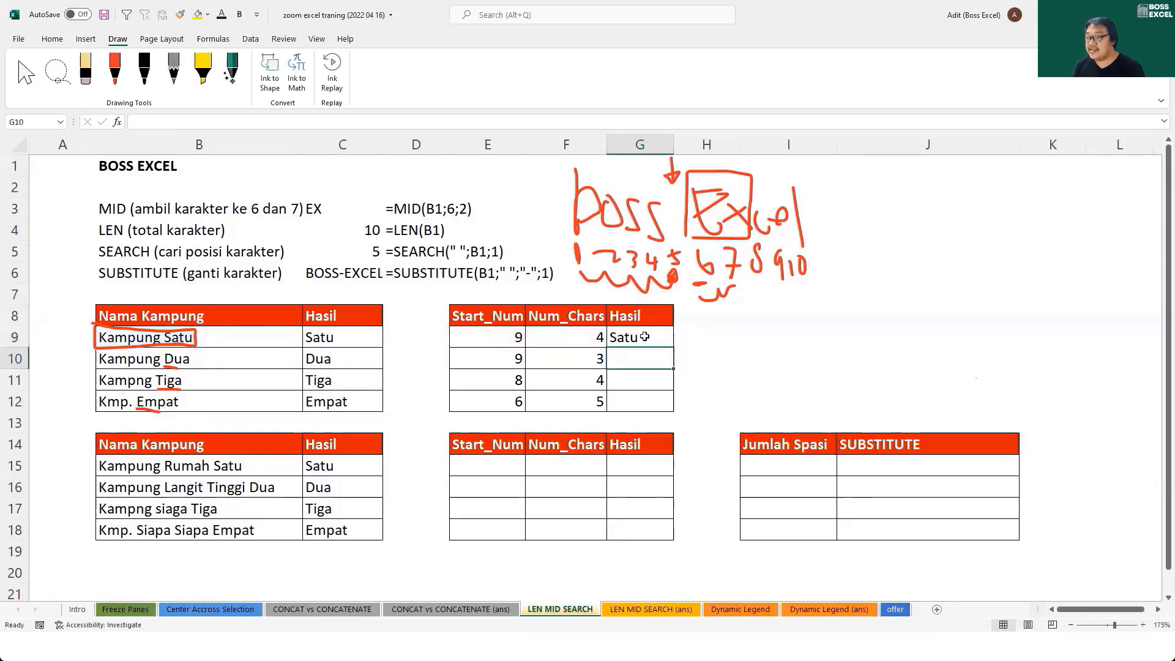
Copy G9's MID formula down through G12 so Hasil reads Satu, Dua, Tiga, Empat.
{"action": "left_click", "coordinate": [653, 336]}
{"action": "left_click_drag", "start_coordinate": [673, 348], "coordinate": [677, 374]}
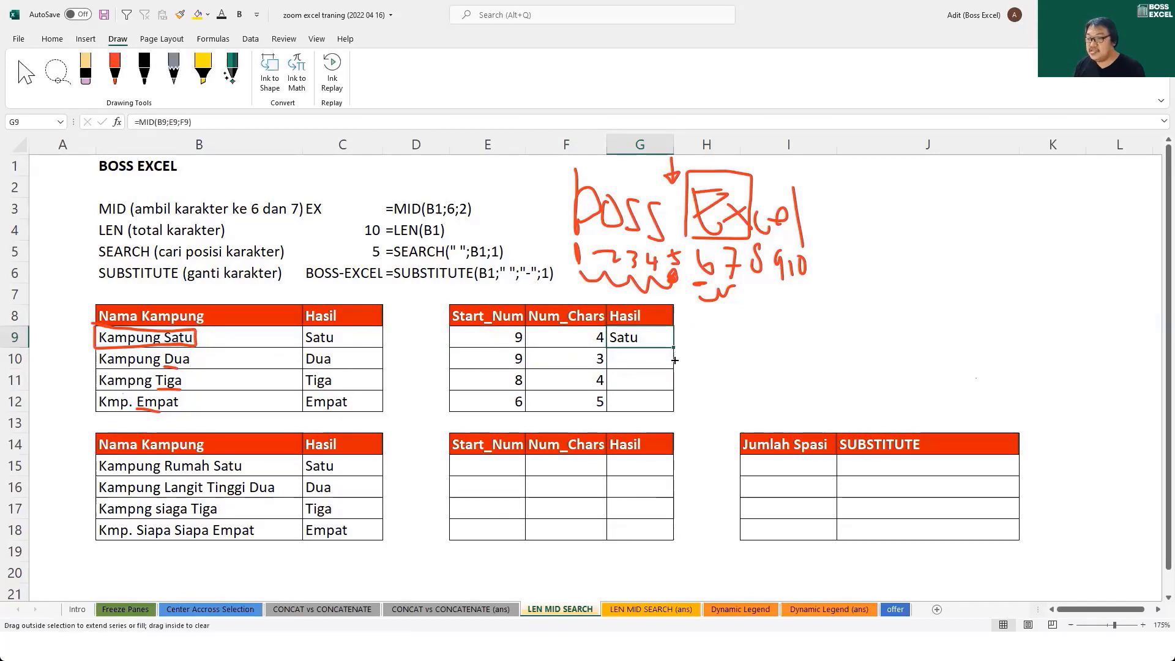
{"action": "left_click", "coordinate": [679, 375]}
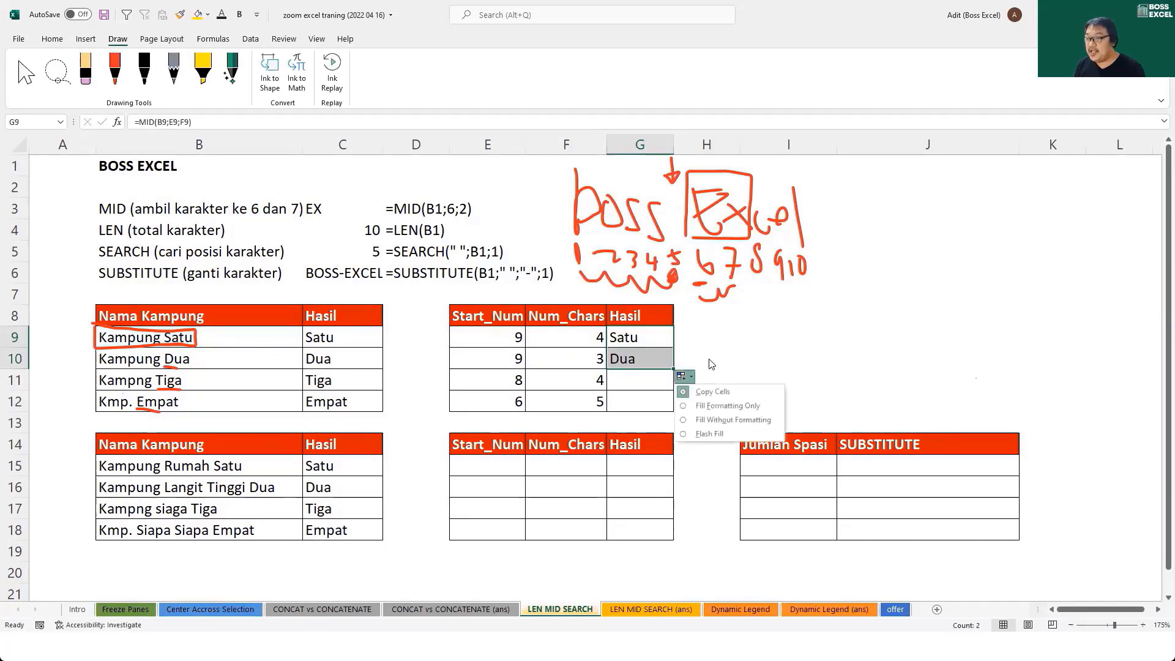
{"action": "left_click", "coordinate": [674, 366]}
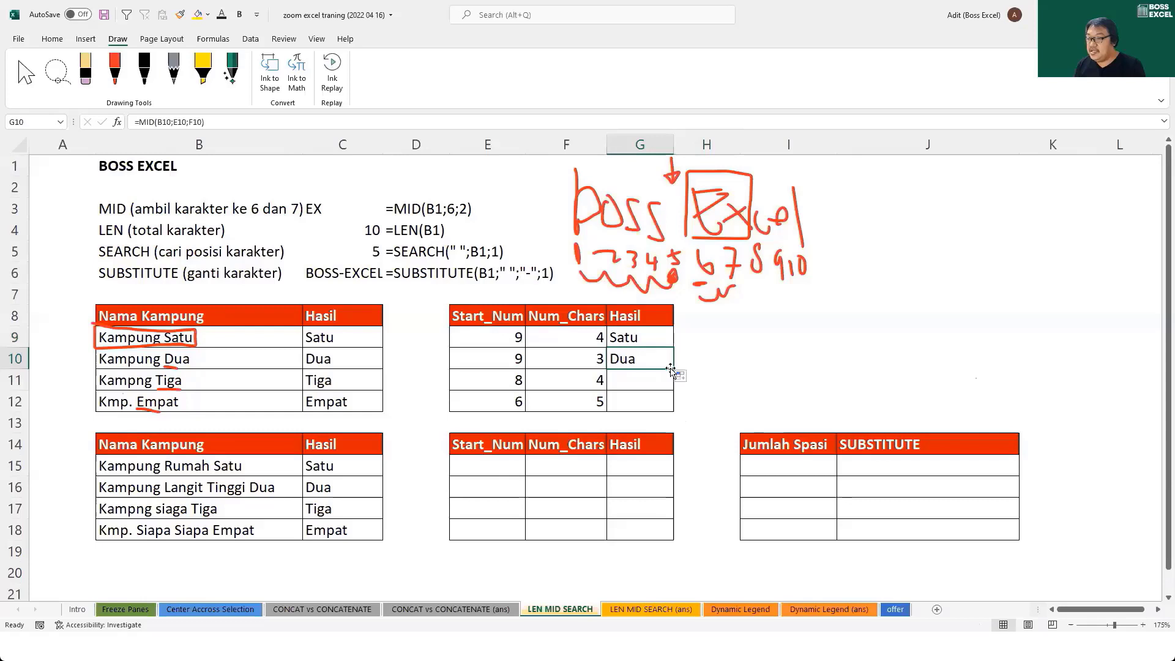
{"action": "left_click_drag", "start_coordinate": [674, 370], "coordinate": [676, 409]}
{"action": "left_click", "coordinate": [707, 351]}
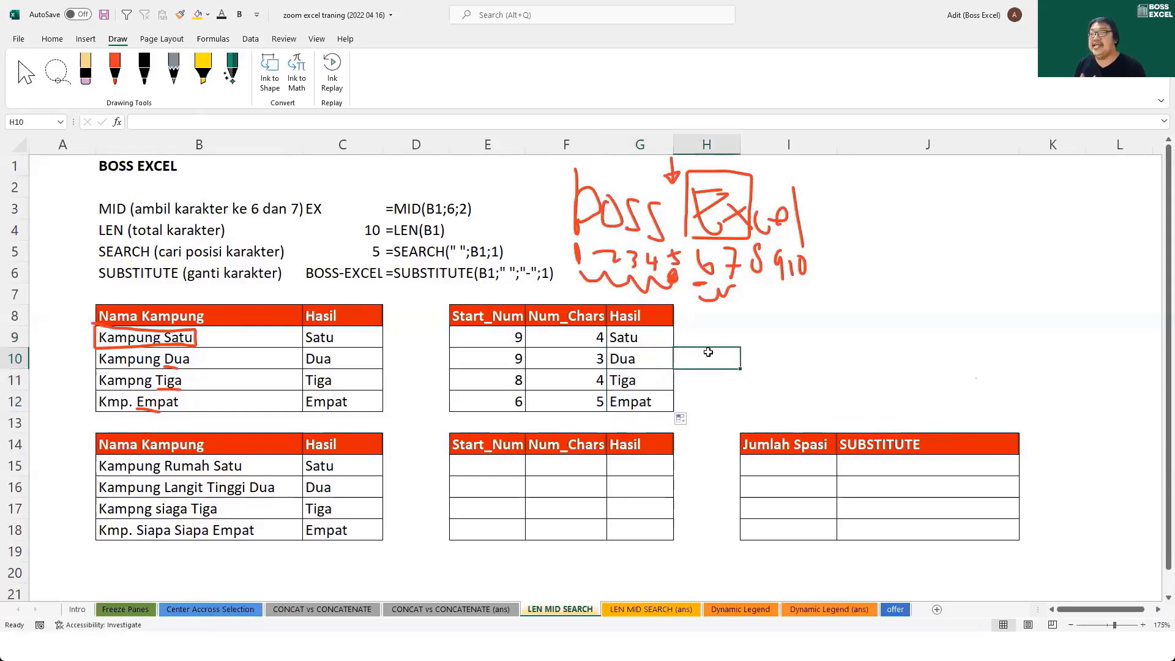
Review the Hasil results against column C and the LEN, SEARCH and MID explanation rows.
{"action": "left_click_drag", "start_coordinate": [334, 358], "coordinate": [334, 401]}
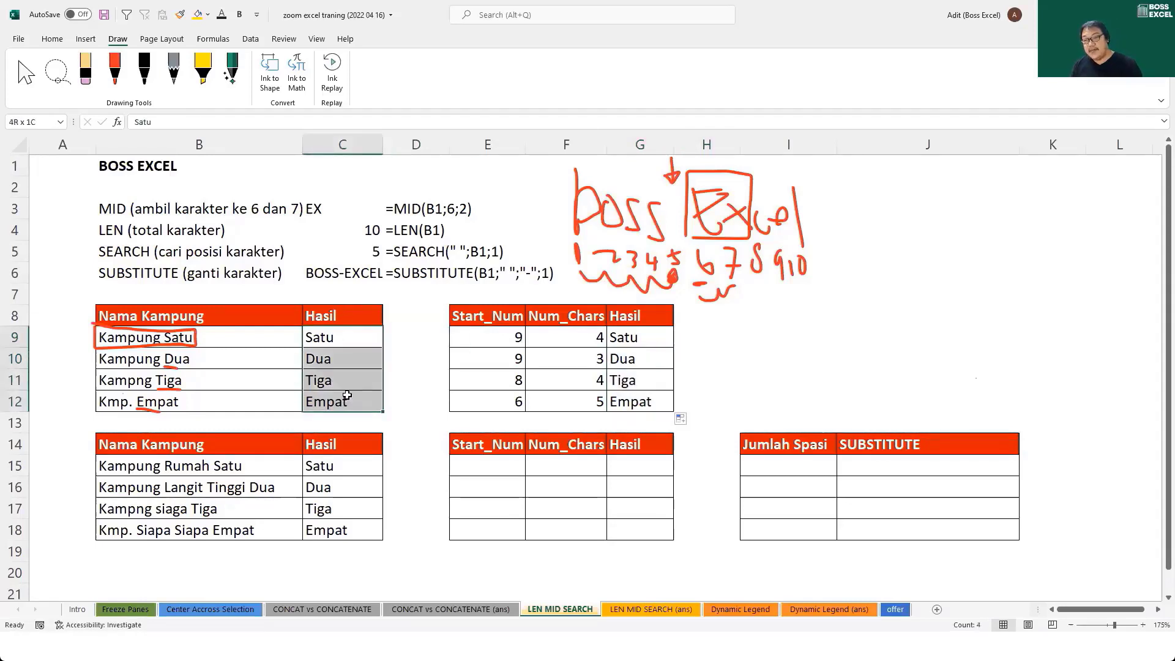
{"action": "left_click_drag", "start_coordinate": [646, 338], "coordinate": [649, 395]}
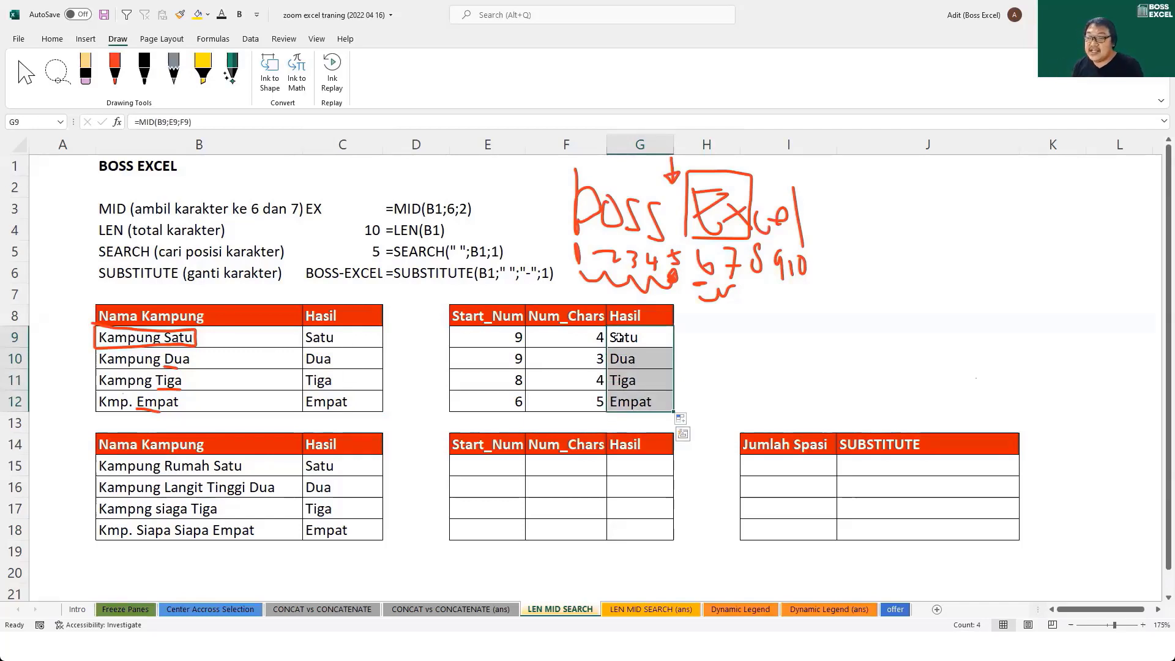
{"action": "left_click", "coordinate": [545, 332]}
{"action": "left_click", "coordinate": [101, 236]}
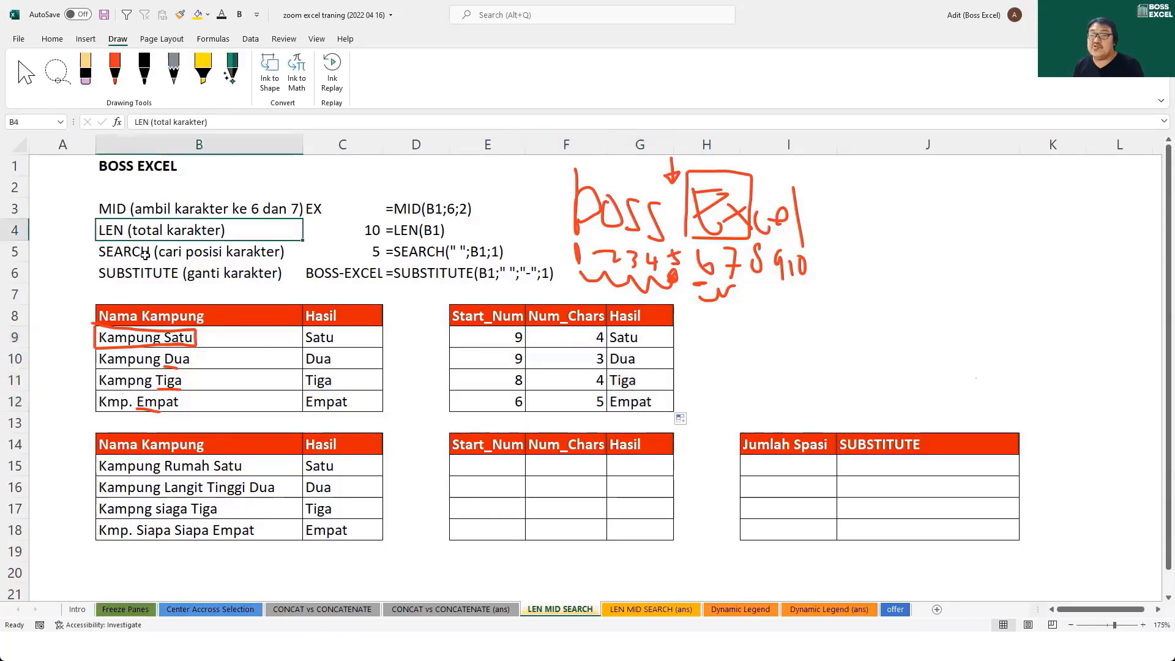
{"action": "left_click", "coordinate": [98, 251]}
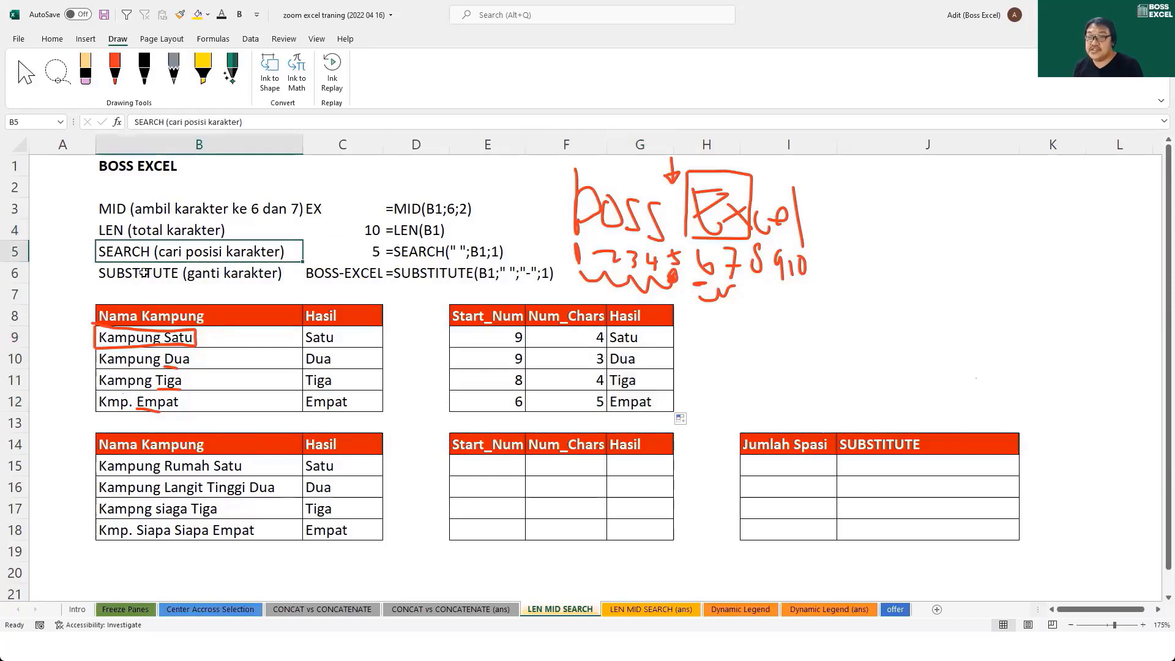
{"action": "left_click", "coordinate": [141, 215]}
{"action": "left_click", "coordinate": [742, 350]}
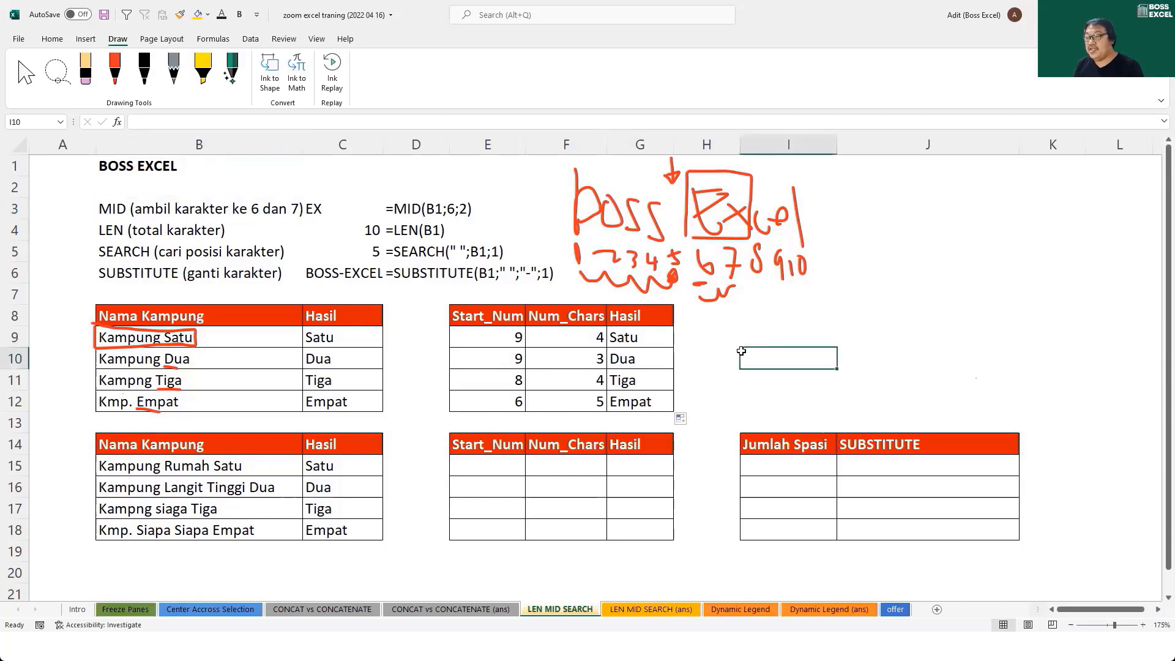
{"action": "mouse_move", "coordinate": [153, 442]}
{"action": "left_mouse_down"}
{"action": "mouse_move", "coordinate": [781, 531]}
{"action": "mouse_move", "coordinate": [860, 532]}
{"action": "left_mouse_up"}
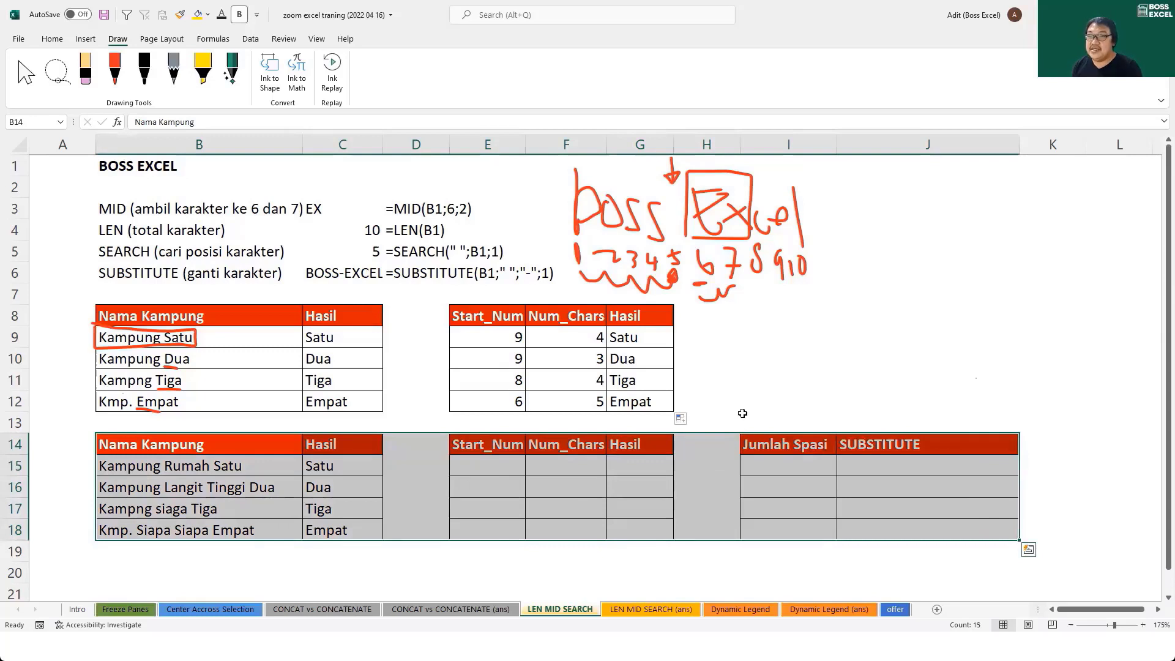
{"action": "left_click", "coordinate": [416, 465]}
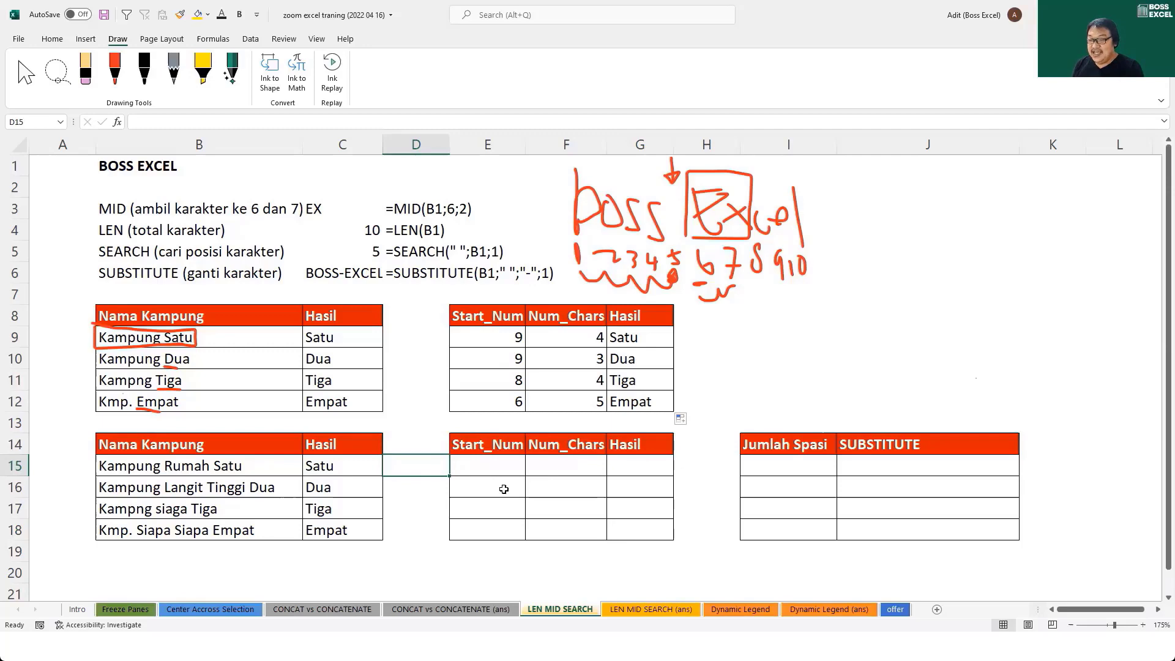
{"action": "scroll", "coordinate": [293, 510], "scroll_direction": "down", "scroll_amount": 1}
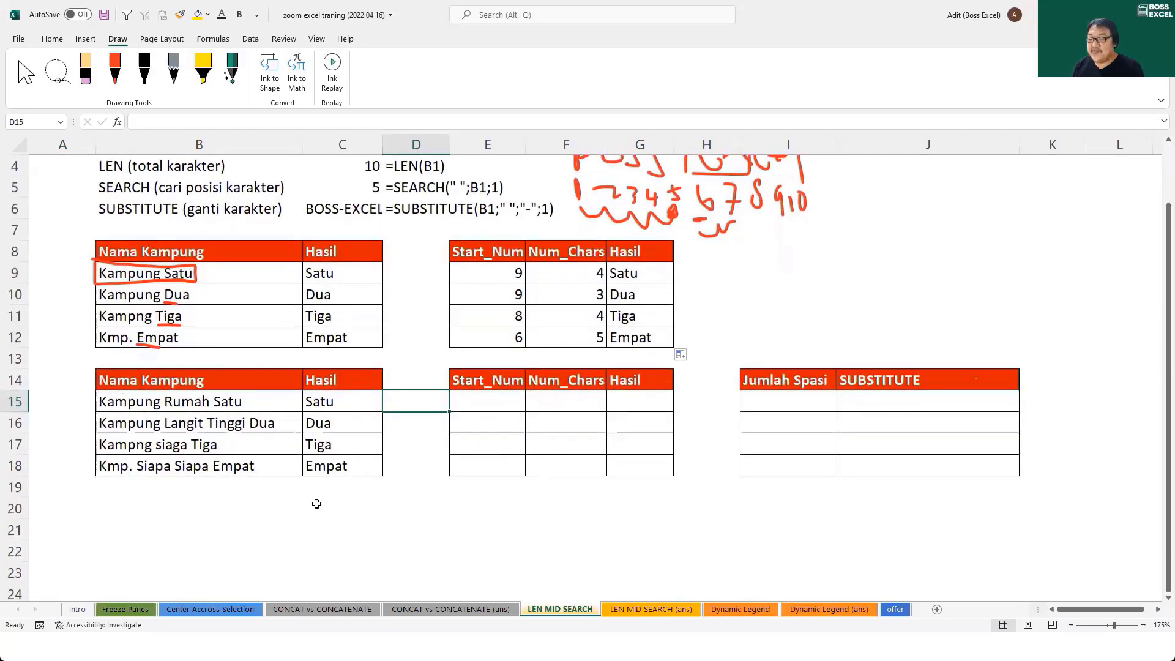
{"action": "scroll", "coordinate": [317, 504], "scroll_direction": "up", "scroll_amount": 1}
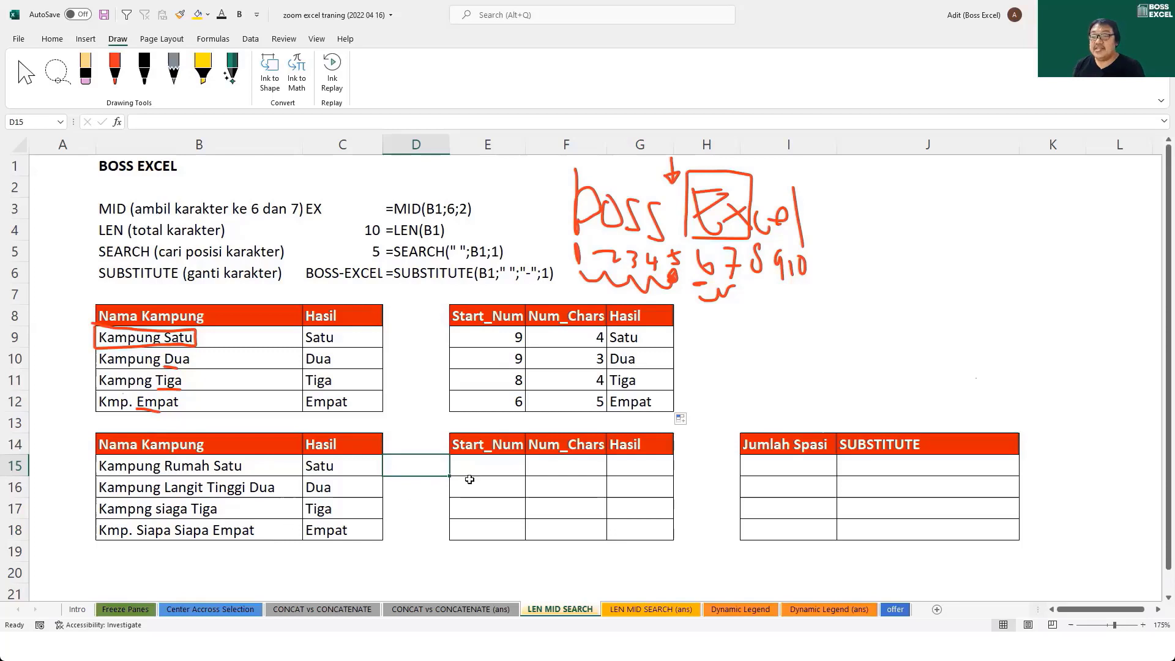
Enter a SEARCH formula in E15 that searches B15 starting at position 1.
{"action": "left_click", "coordinate": [499, 475]}
{"action": "type", "text": "="}
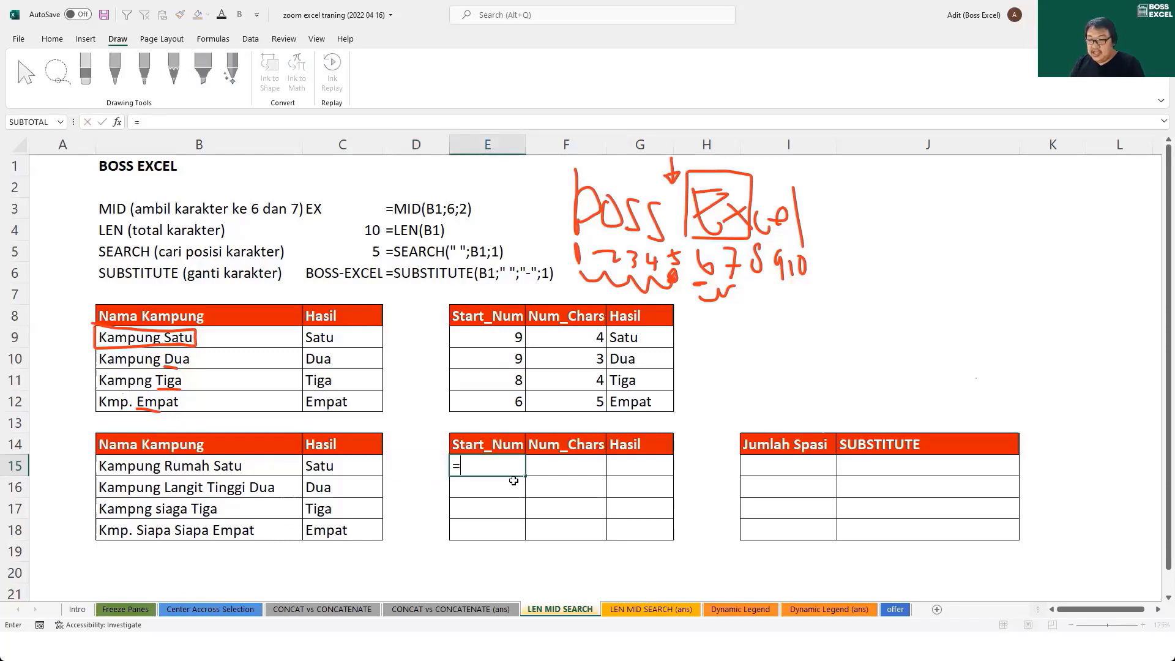
{"action": "type", "text": "sea"}
{"action": "key", "text": "Tab"}
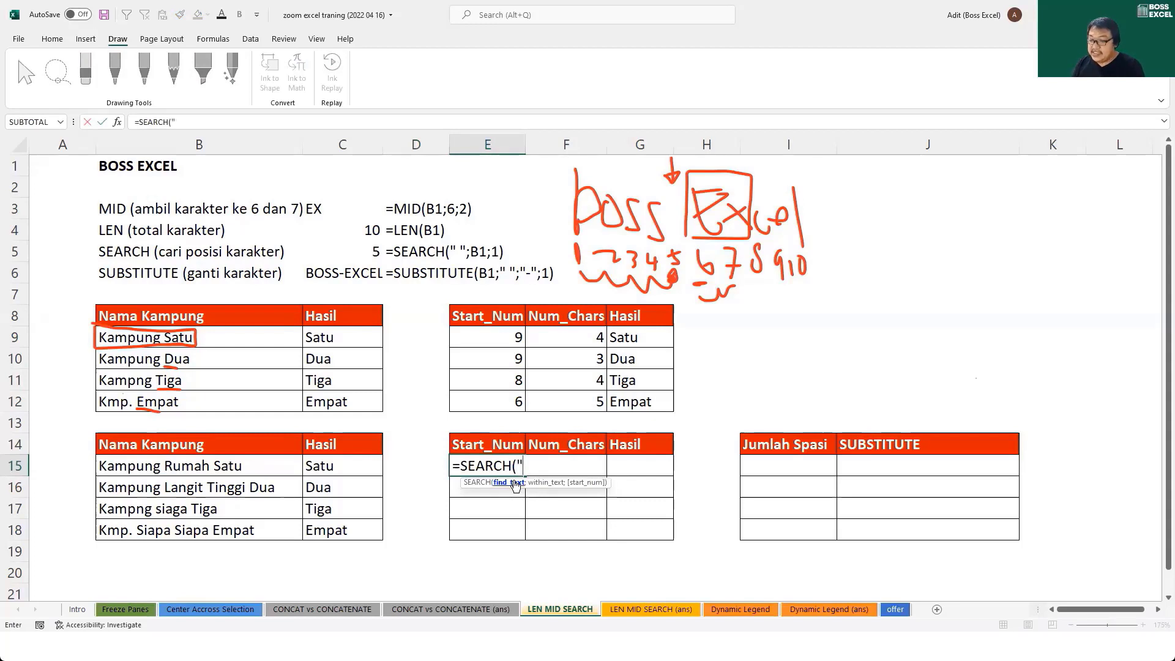
{"action": "type", "text": "\";"}
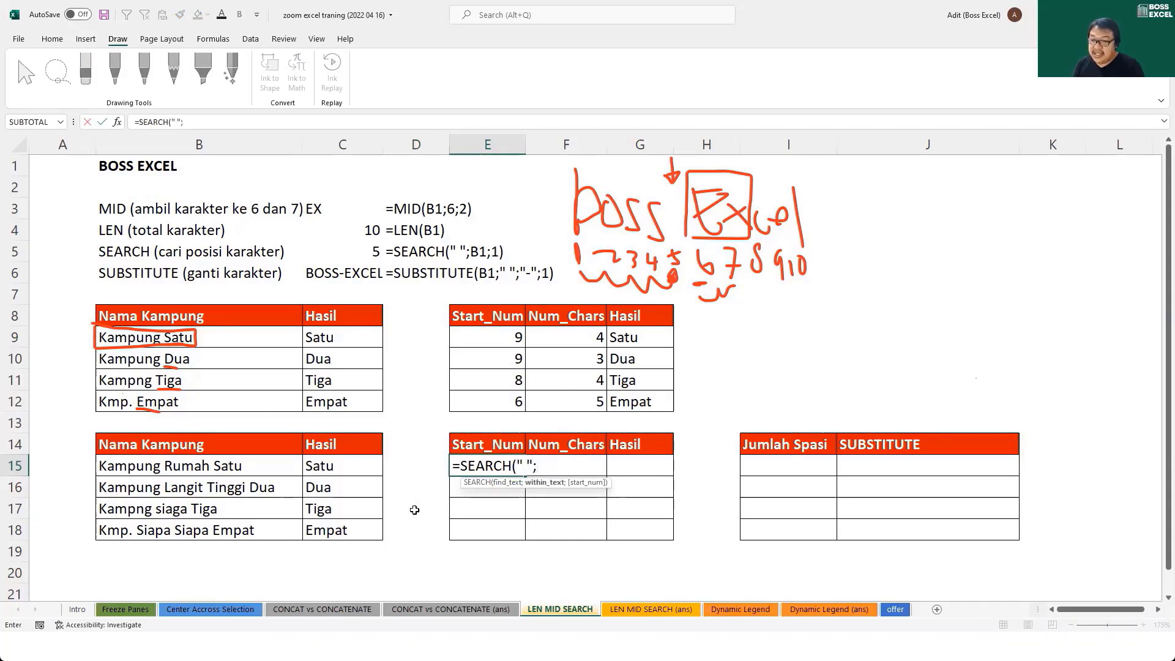
{"action": "left_click", "coordinate": [244, 467]}
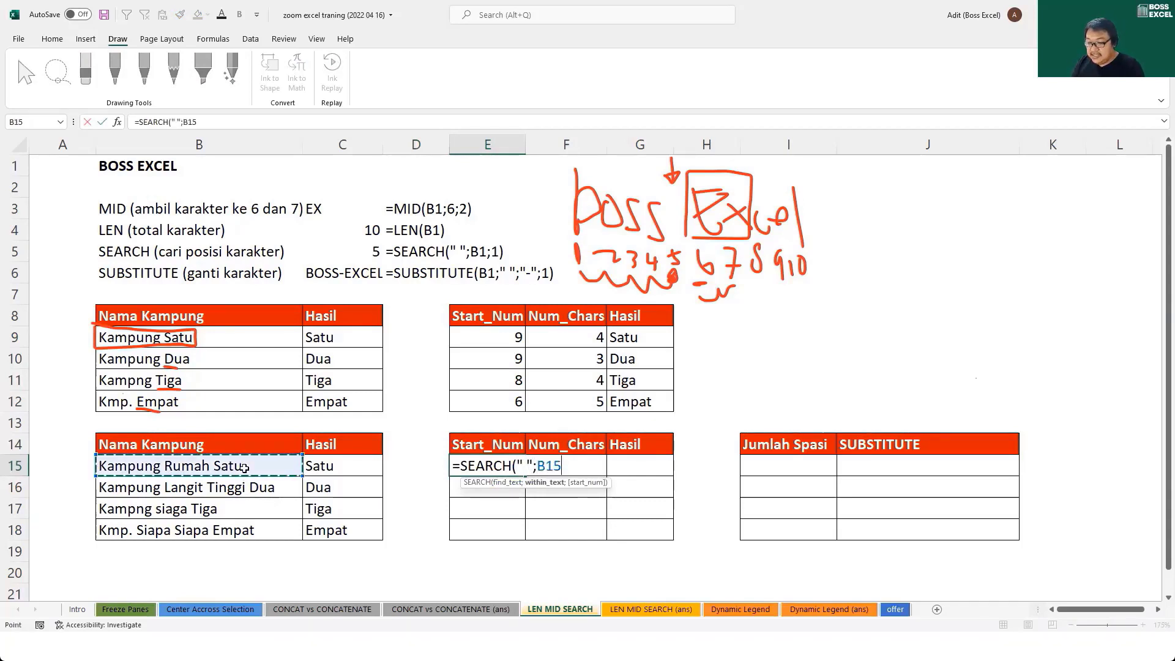
{"action": "type", "text": ";1)"}
{"action": "key", "text": "Return"}
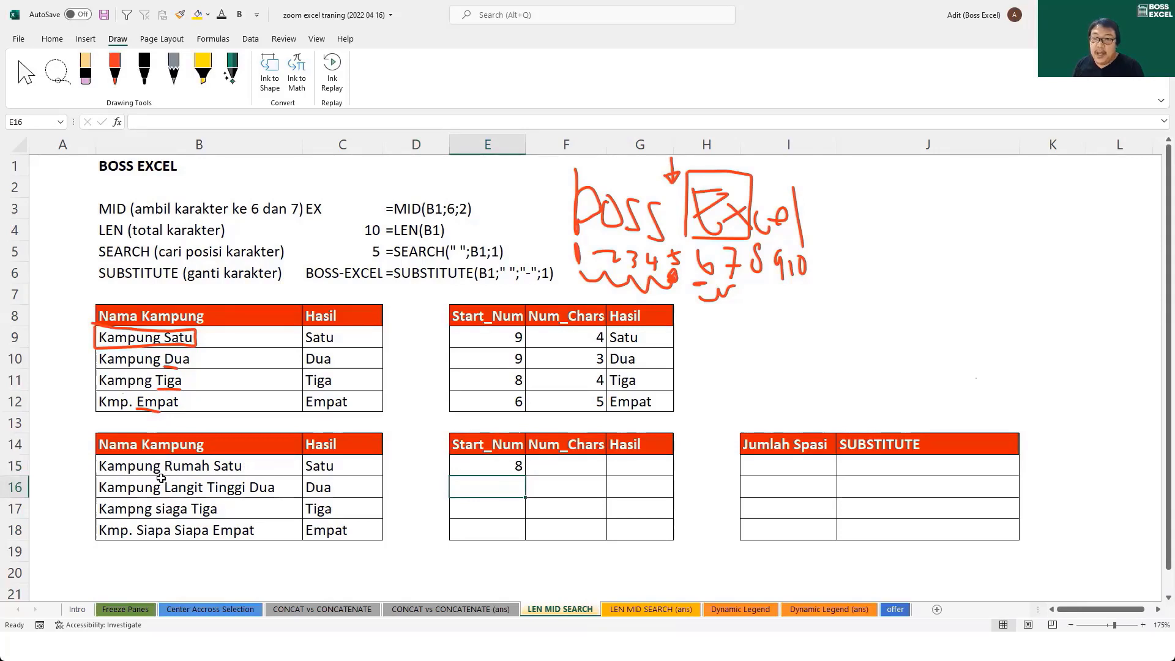
Review B15 and E15's formula, then clear the SEARCH result from E15.
{"action": "left_click", "coordinate": [210, 465]}
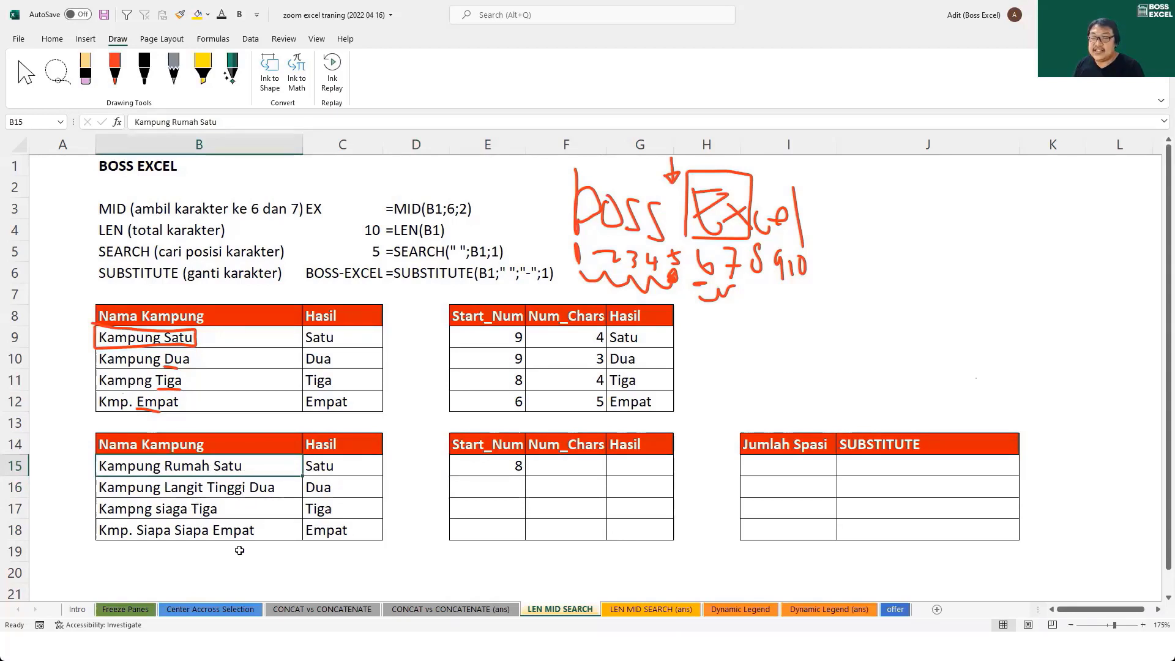
{"action": "left_click", "coordinate": [515, 467]}
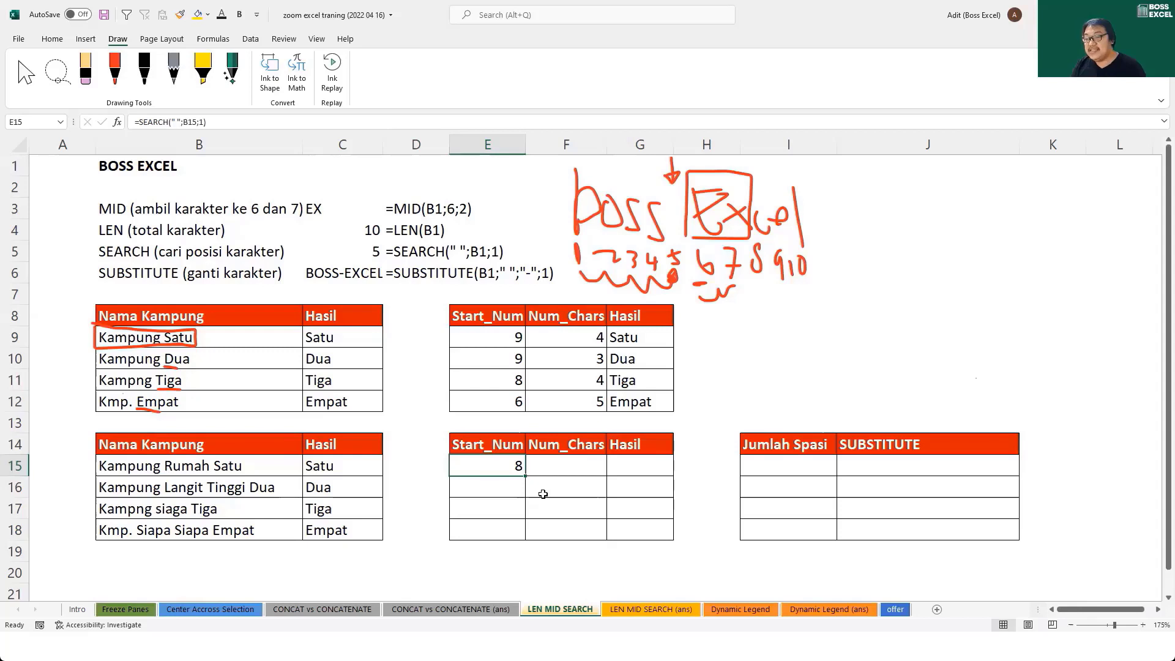
{"action": "key", "text": "Delete"}
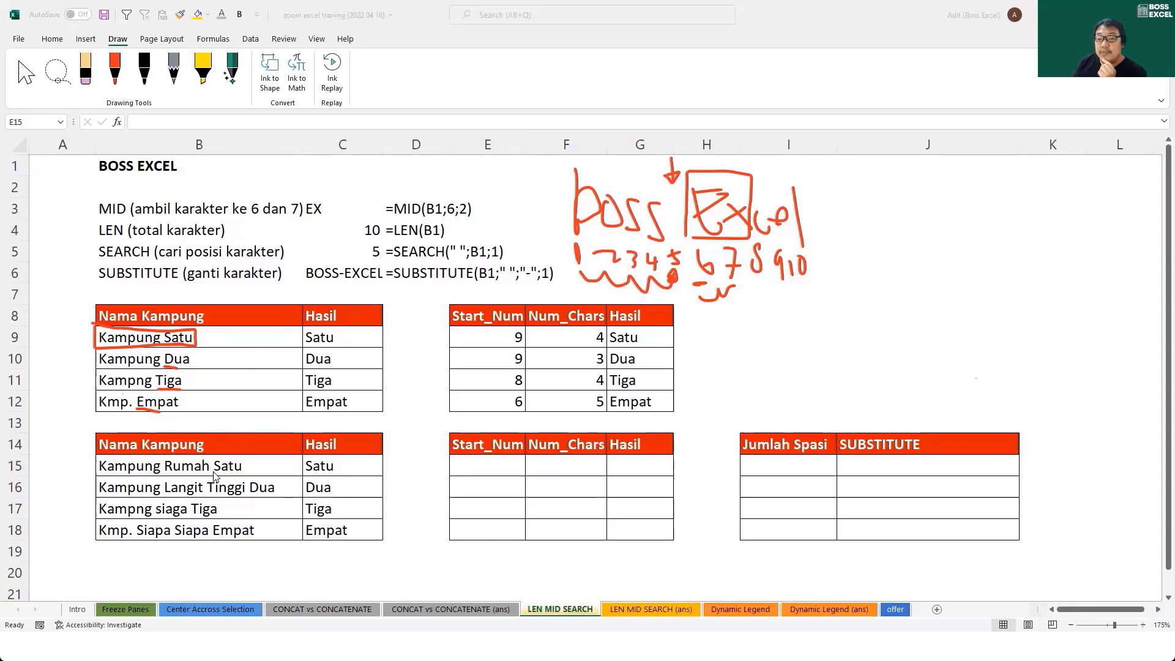
{"action": "left_click", "coordinate": [248, 489]}
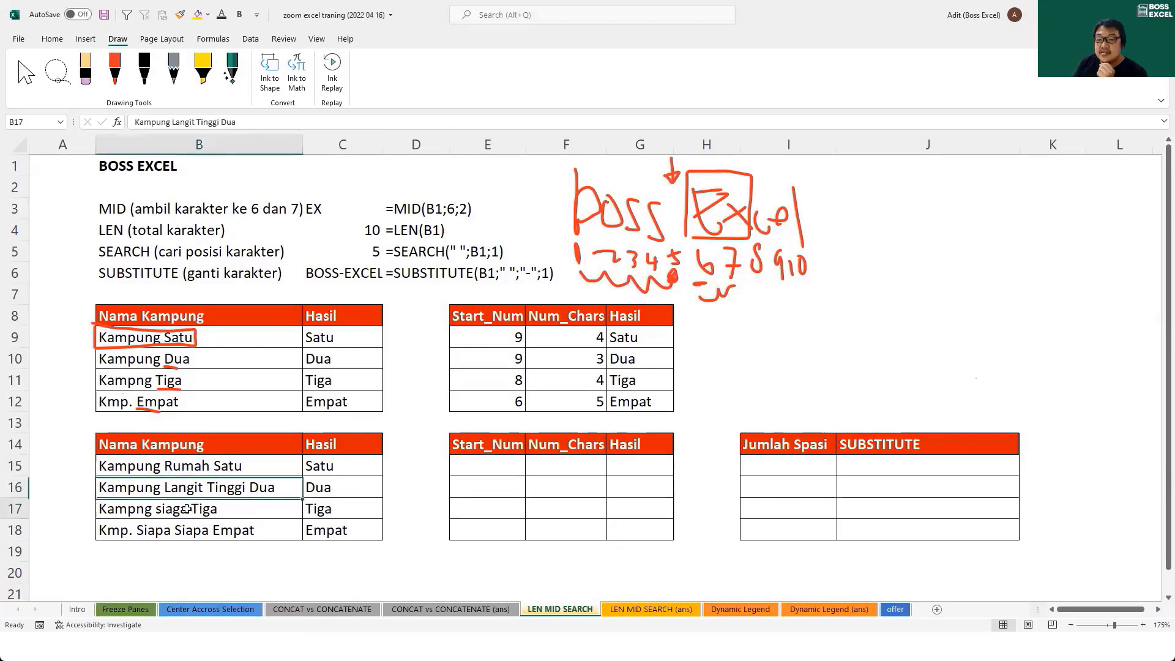
{"action": "left_click", "coordinate": [226, 536]}
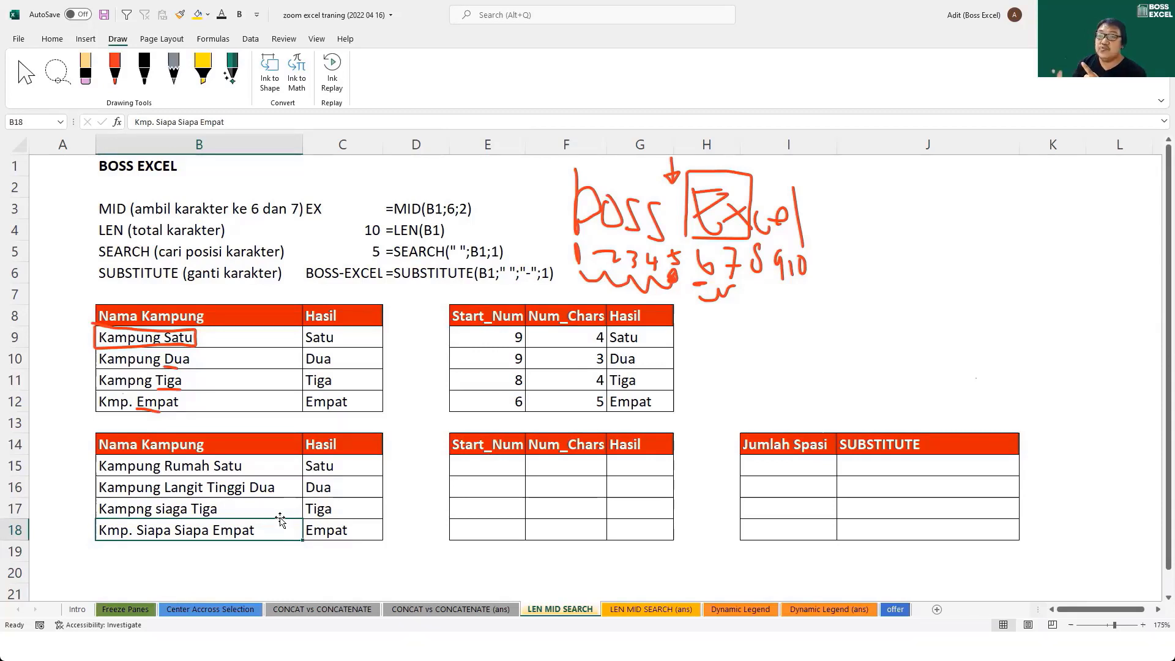
{"action": "left_click", "coordinate": [223, 469]}
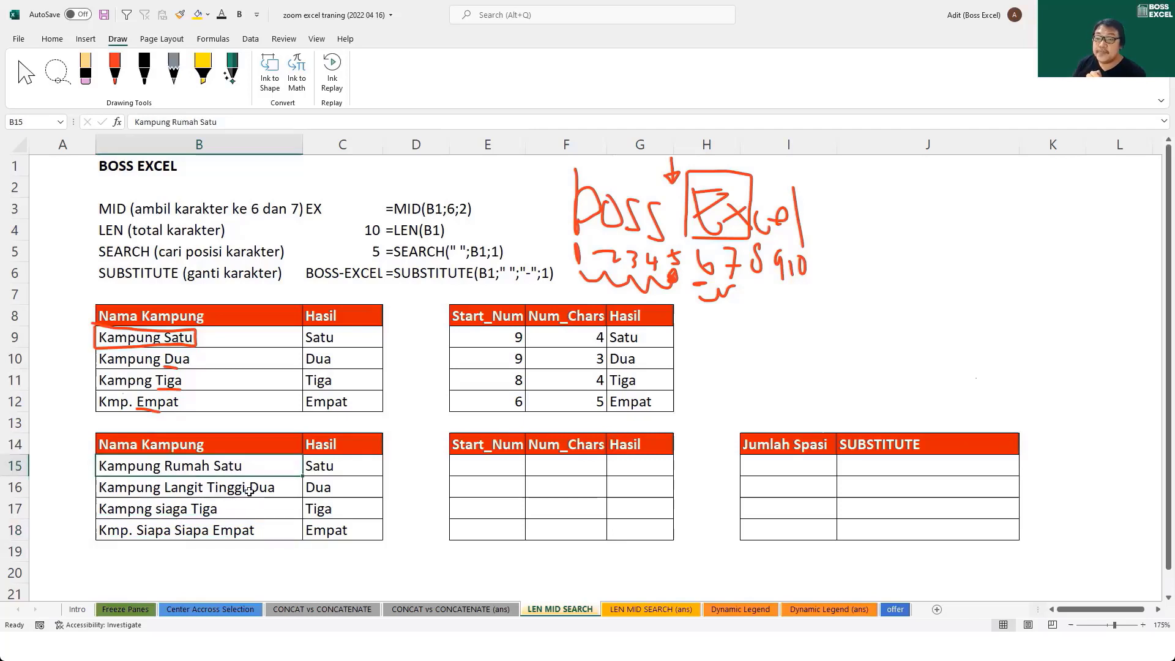
{"action": "left_click", "coordinate": [191, 518]}
{"action": "left_click", "coordinate": [211, 530]}
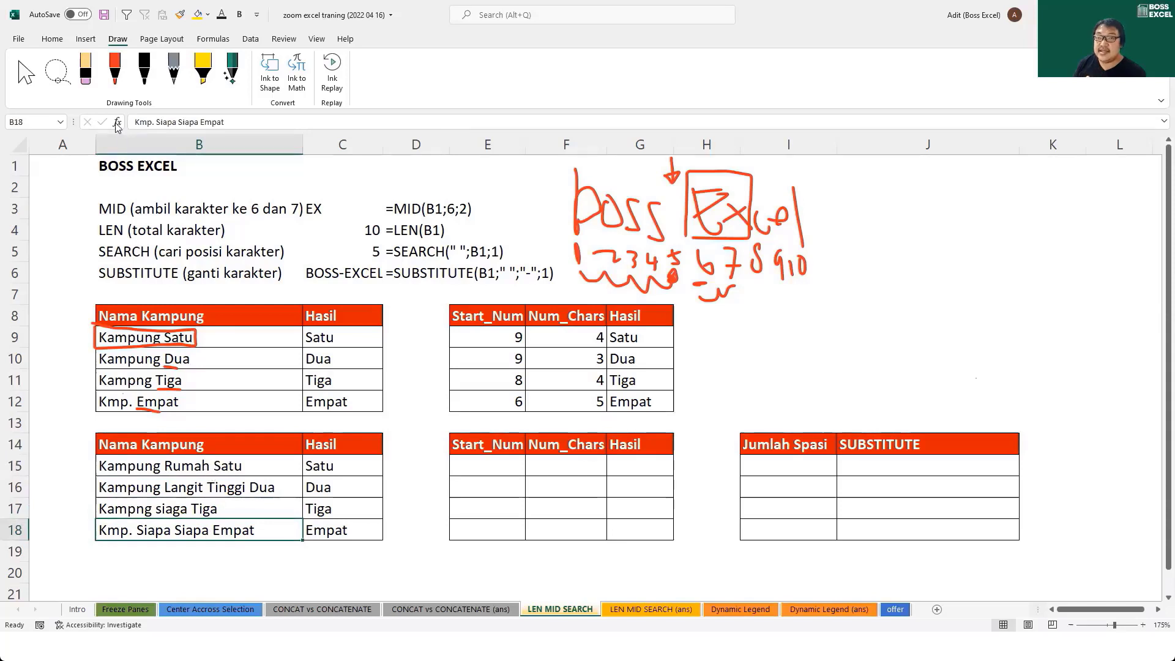
{"action": "left_click", "coordinate": [114, 70]}
{"action": "mouse_move", "coordinate": [214, 456]}
{"action": "left_mouse_down"}
{"action": "mouse_move", "coordinate": [257, 493]}
{"action": "mouse_move", "coordinate": [205, 518]}
{"action": "mouse_move", "coordinate": [216, 539]}
{"action": "left_mouse_up"}
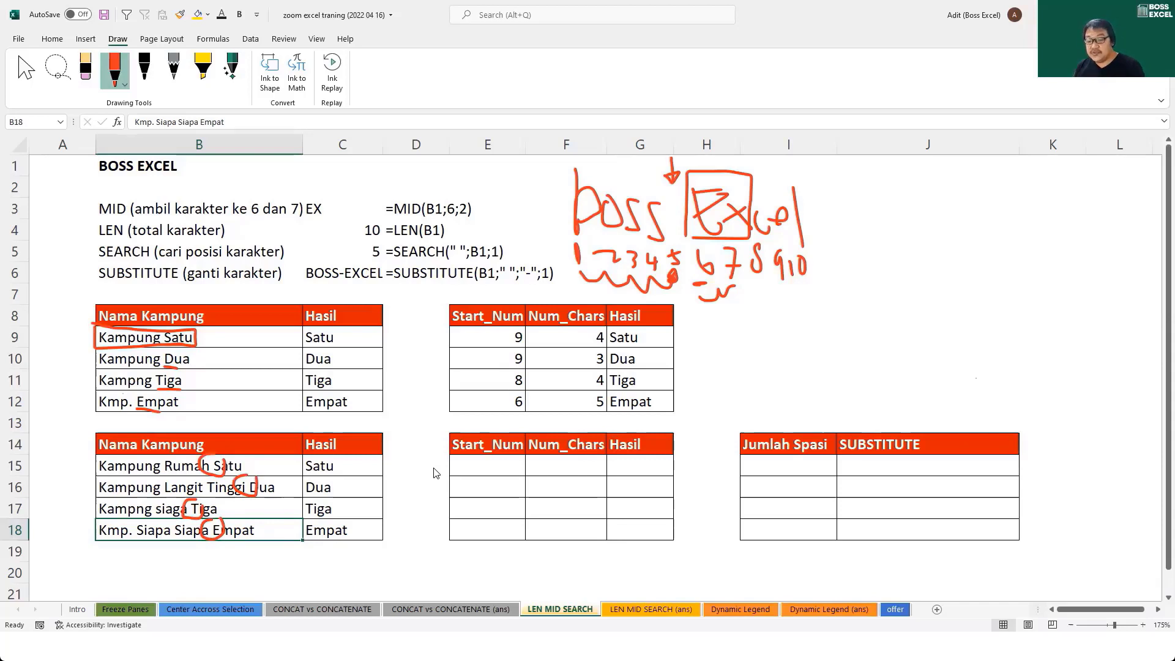
{"action": "key", "text": "ctrl+z"}
{"action": "key", "text": "ctrl+z"}
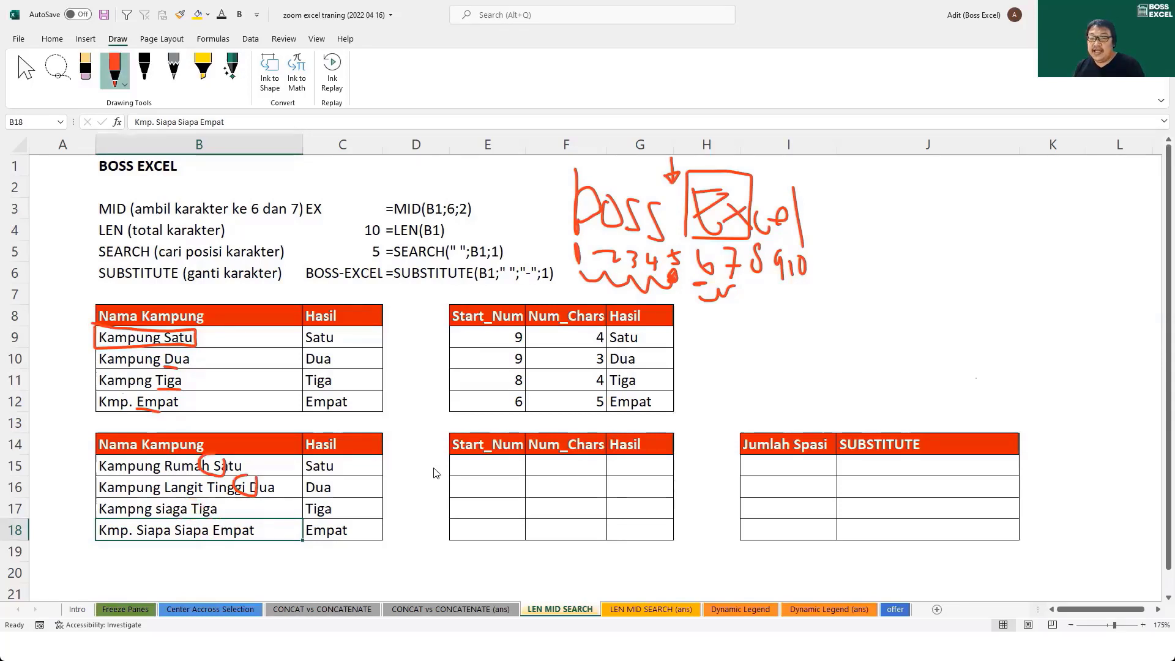
{"action": "key", "text": "ctrl+z"}
{"action": "key", "text": "ctrl+z"}
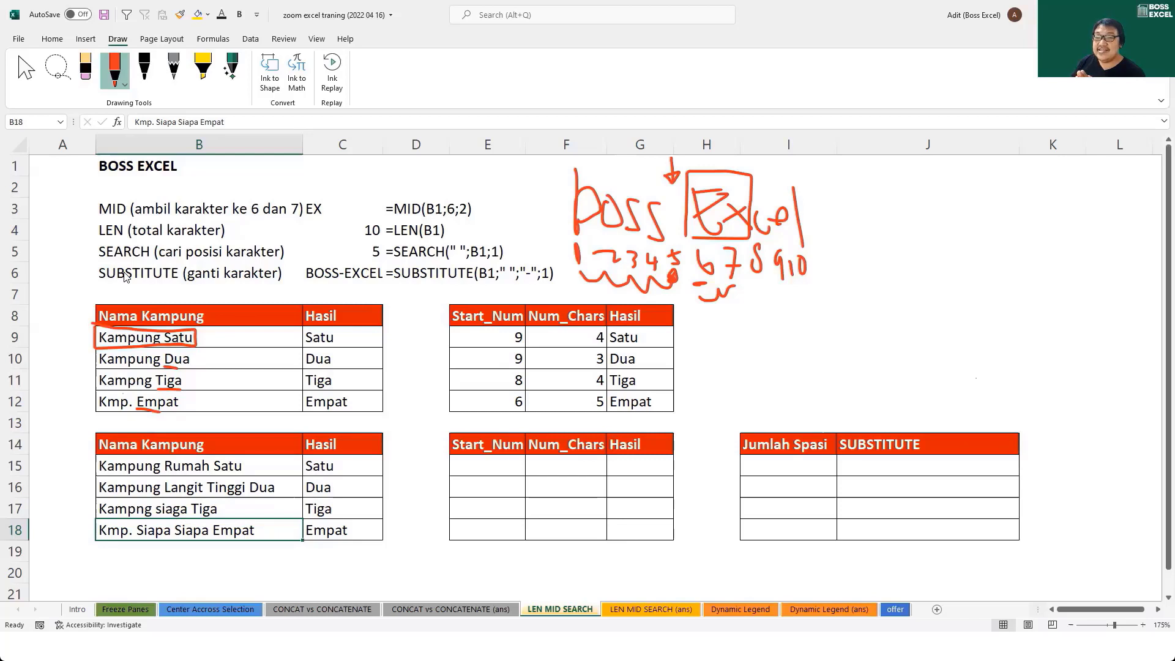
{"action": "key", "text": "Escape"}
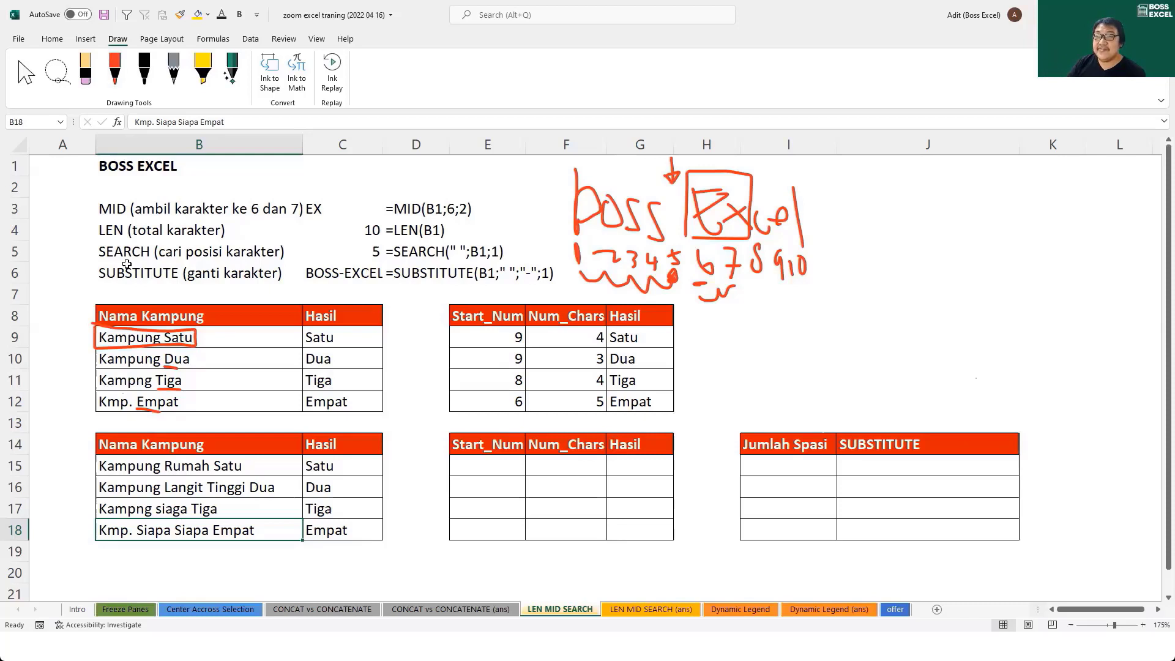
{"action": "left_click", "coordinate": [164, 471]}
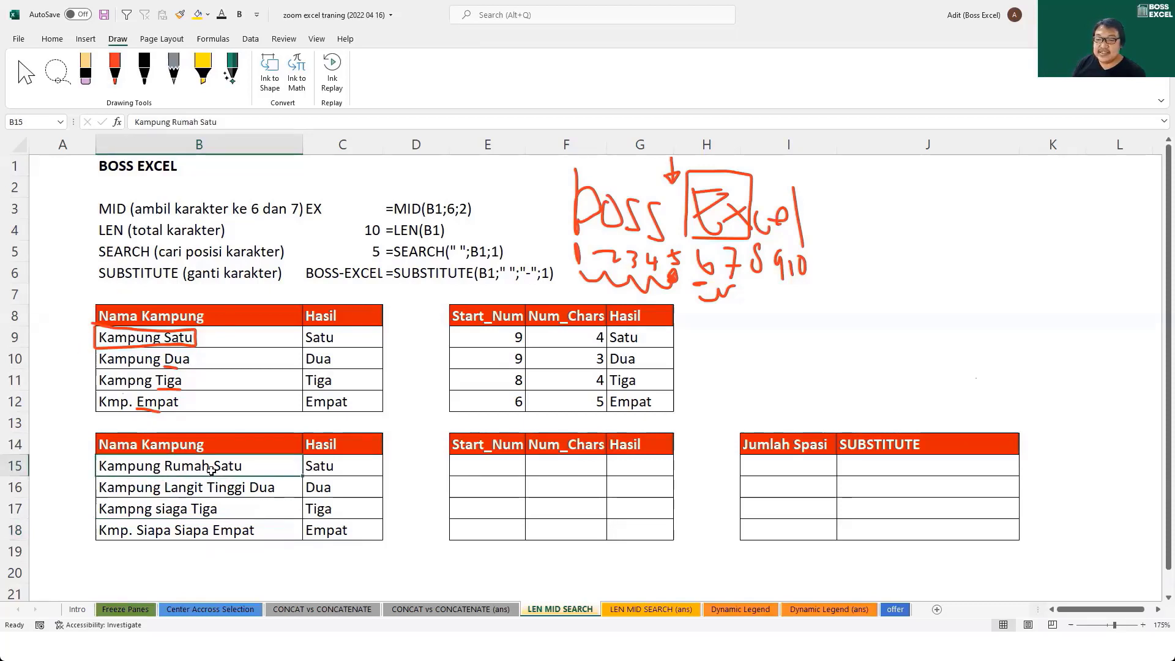
{"action": "left_click", "coordinate": [914, 469]}
{"action": "type", "text": "="}
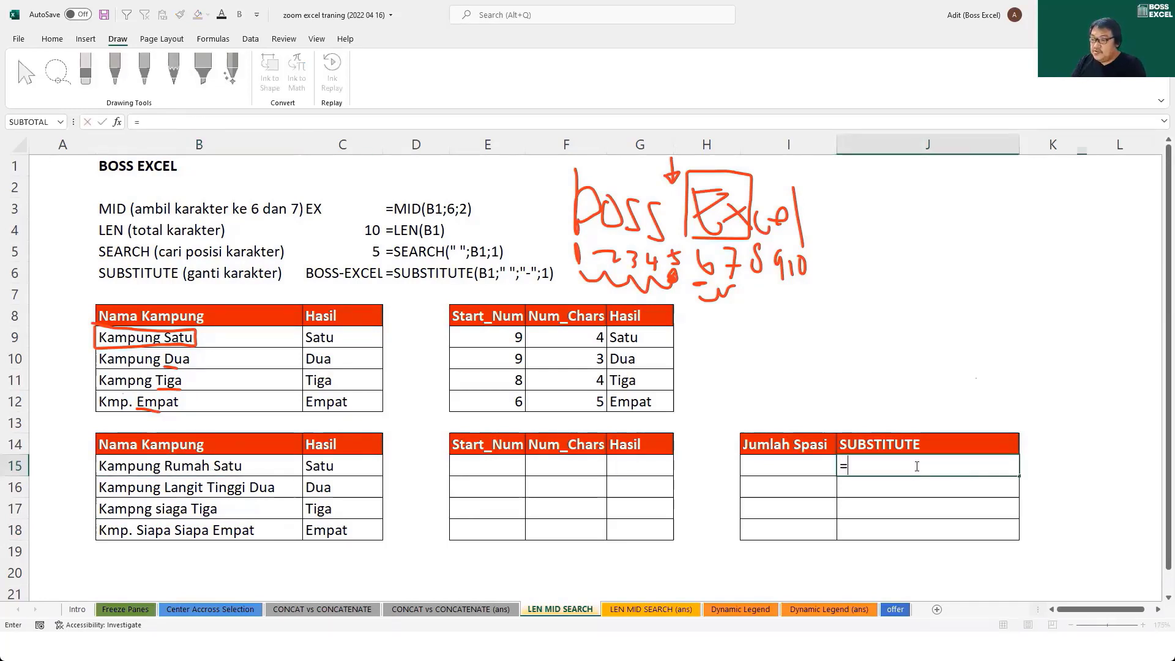
{"action": "type", "text": "SUBSTITUTE("}
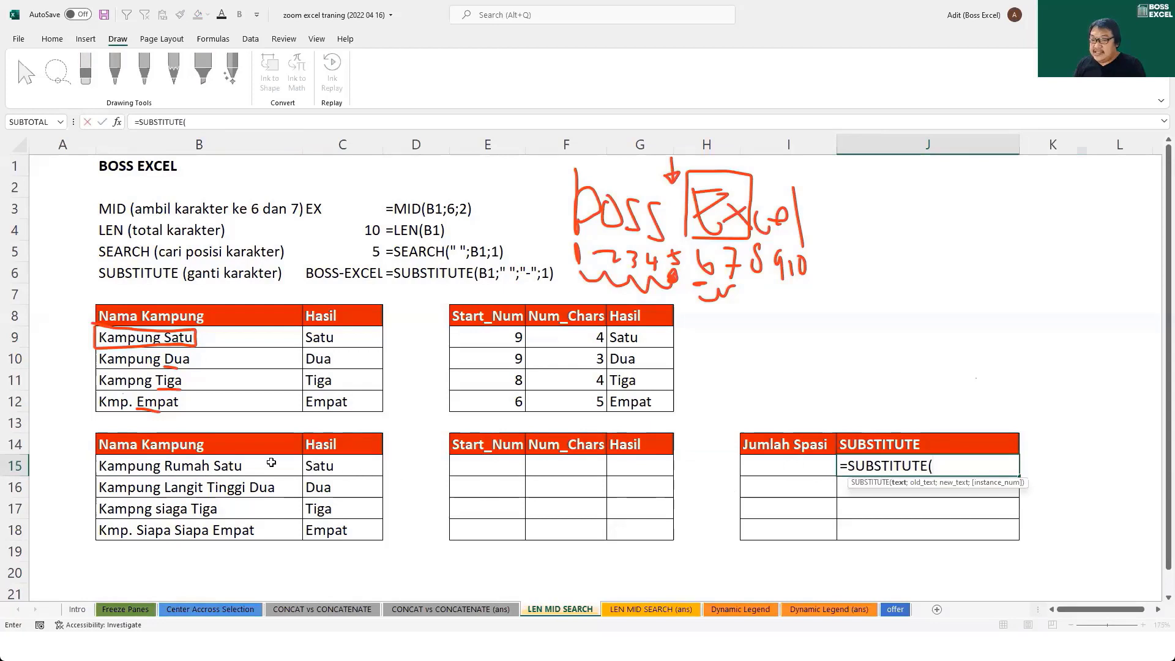
{"action": "left_click", "coordinate": [248, 465]}
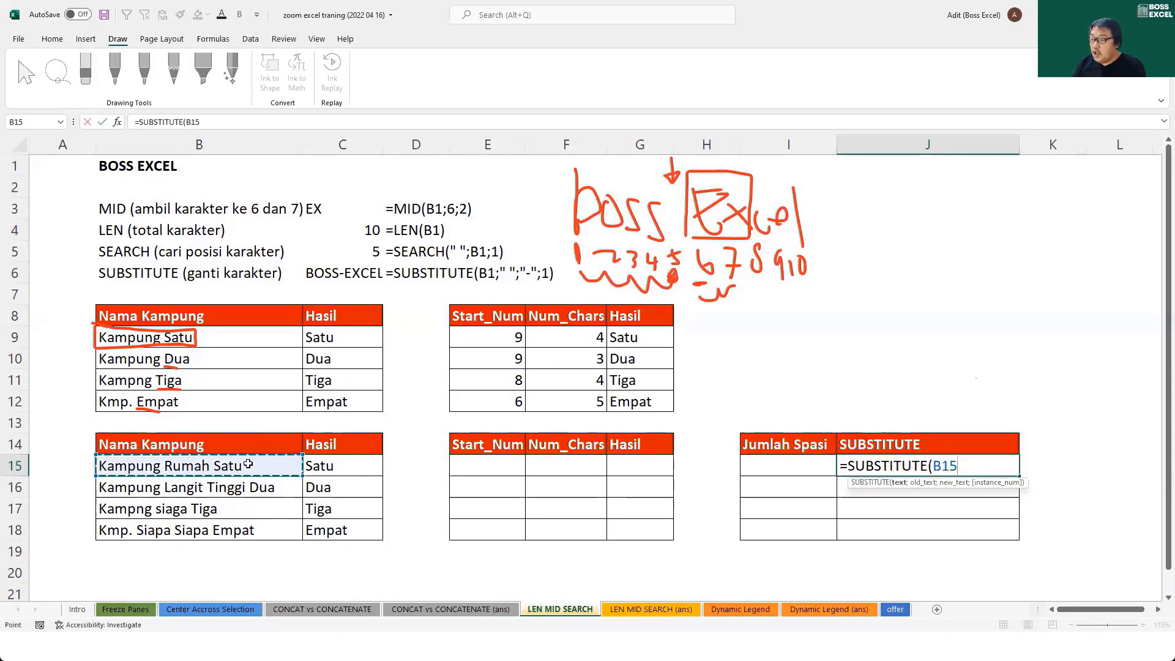
{"action": "type", "text": ";\" \""}
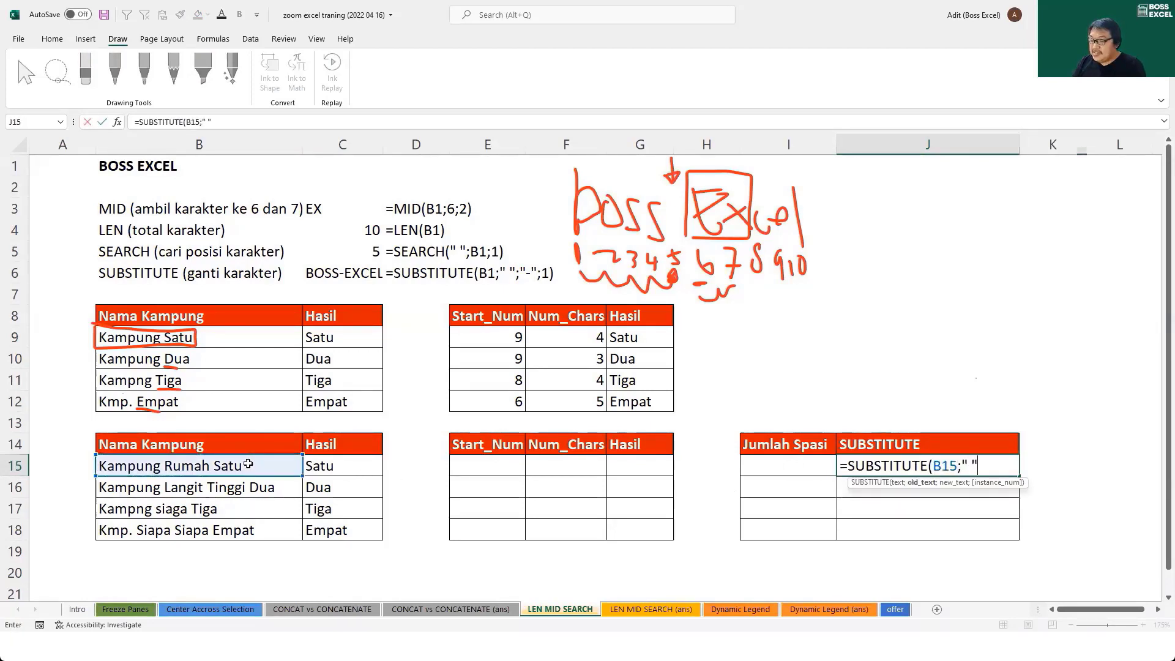
{"action": "type", "text": ";\""}
{"action": "key", "text": "BackSpace"}
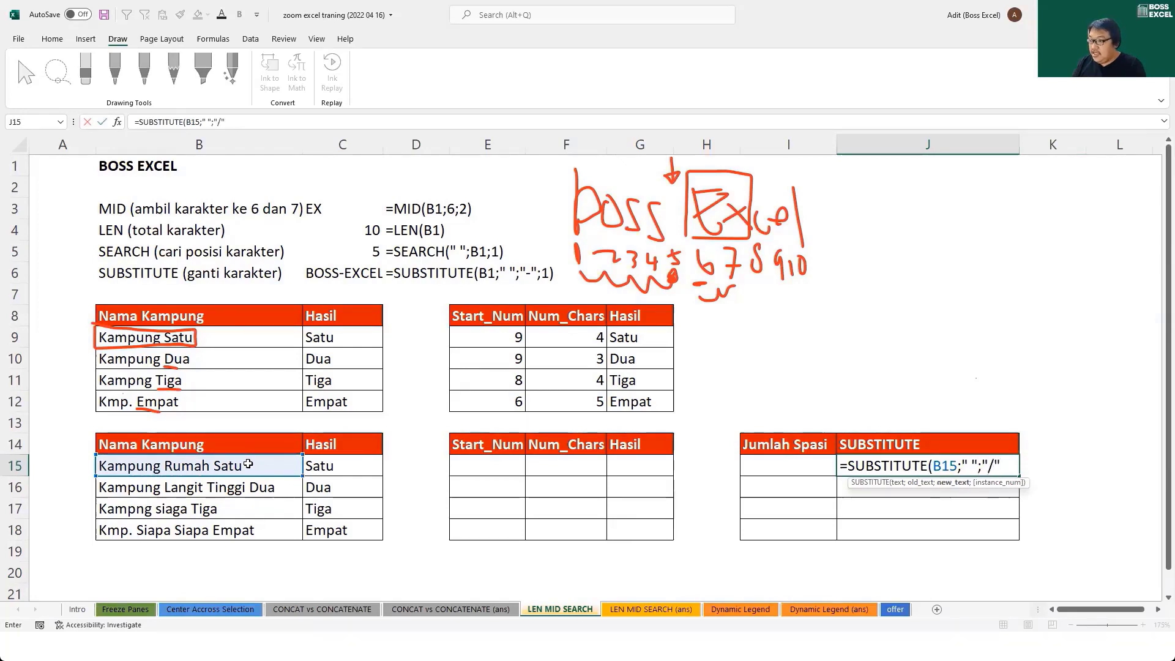
{"action": "type", "text": ";"}
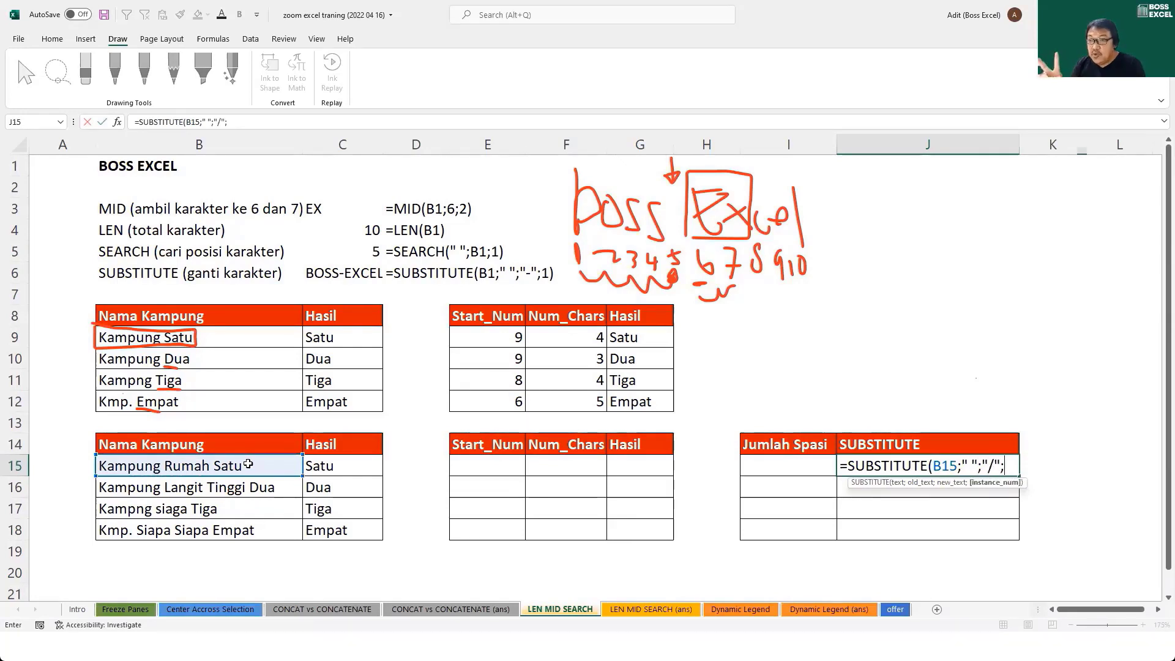
{"action": "type", "text": "2"}
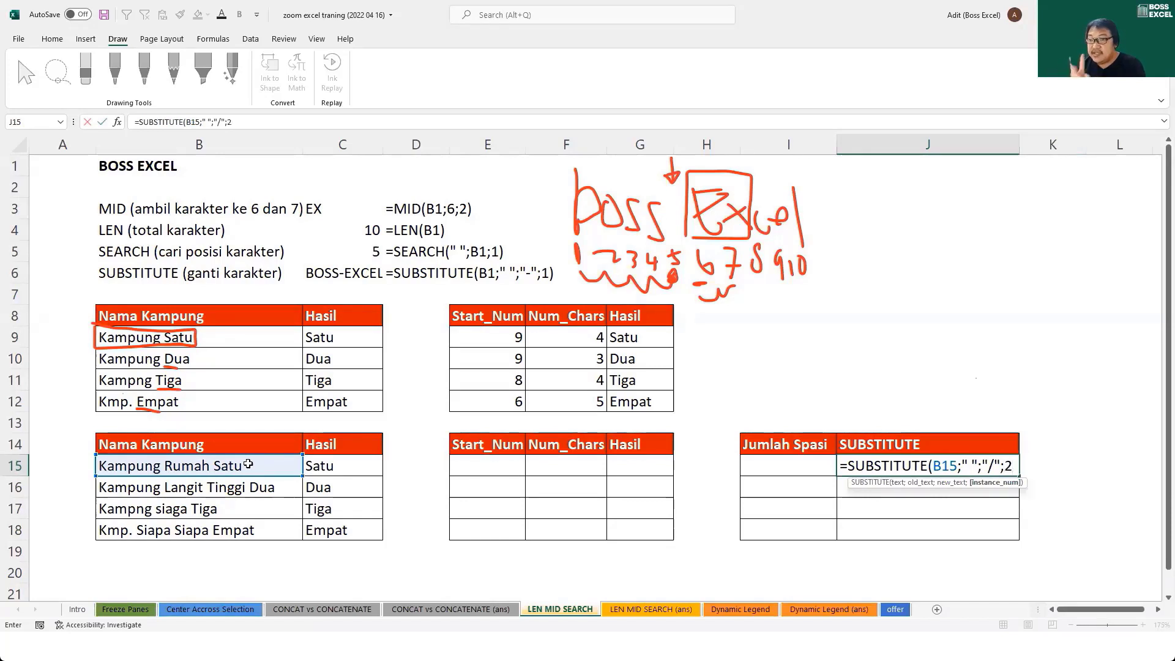
{"action": "key", "text": "Return"}
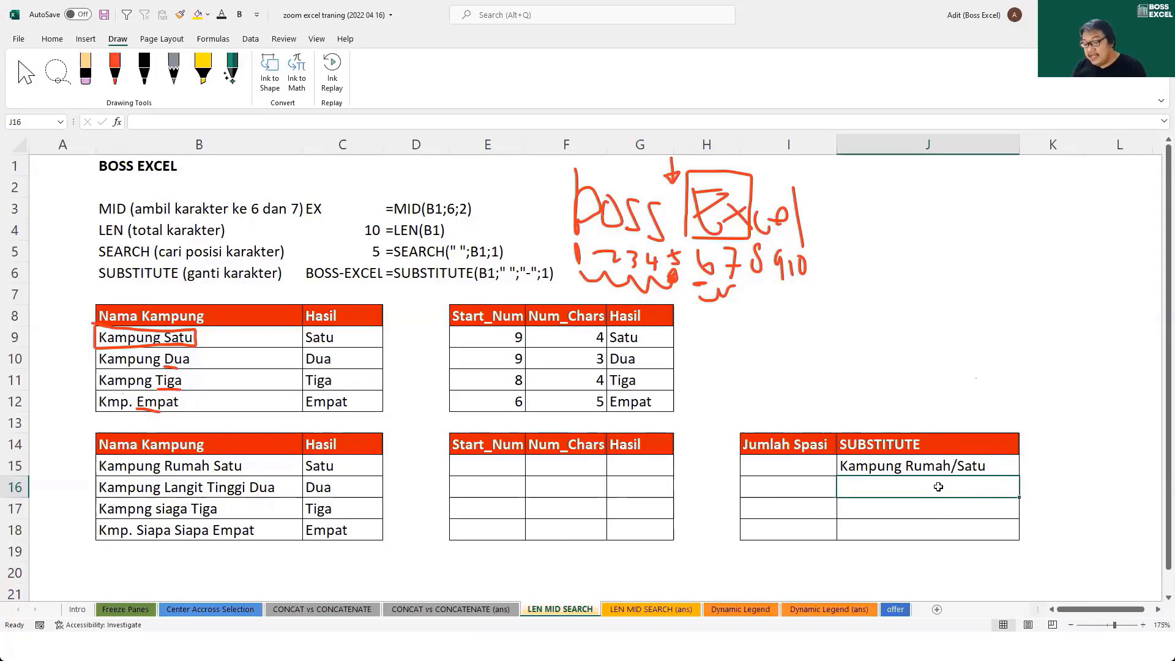
{"action": "left_click", "coordinate": [160, 490]}
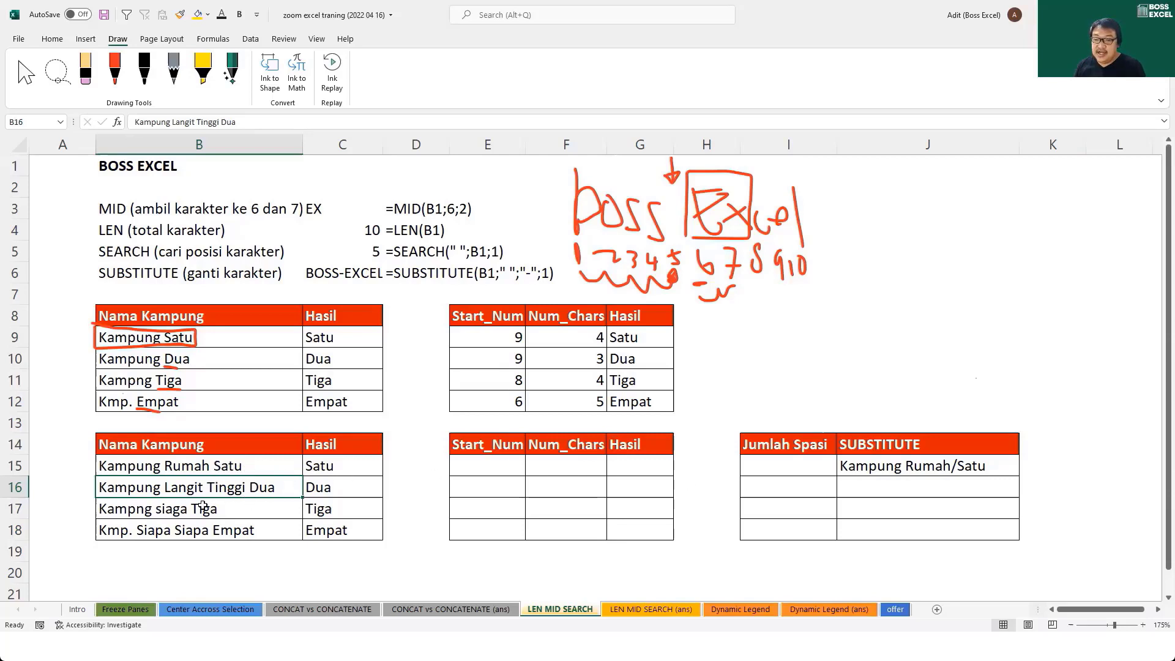
{"action": "left_click", "coordinate": [948, 470]}
{"action": "key", "text": "Delete"}
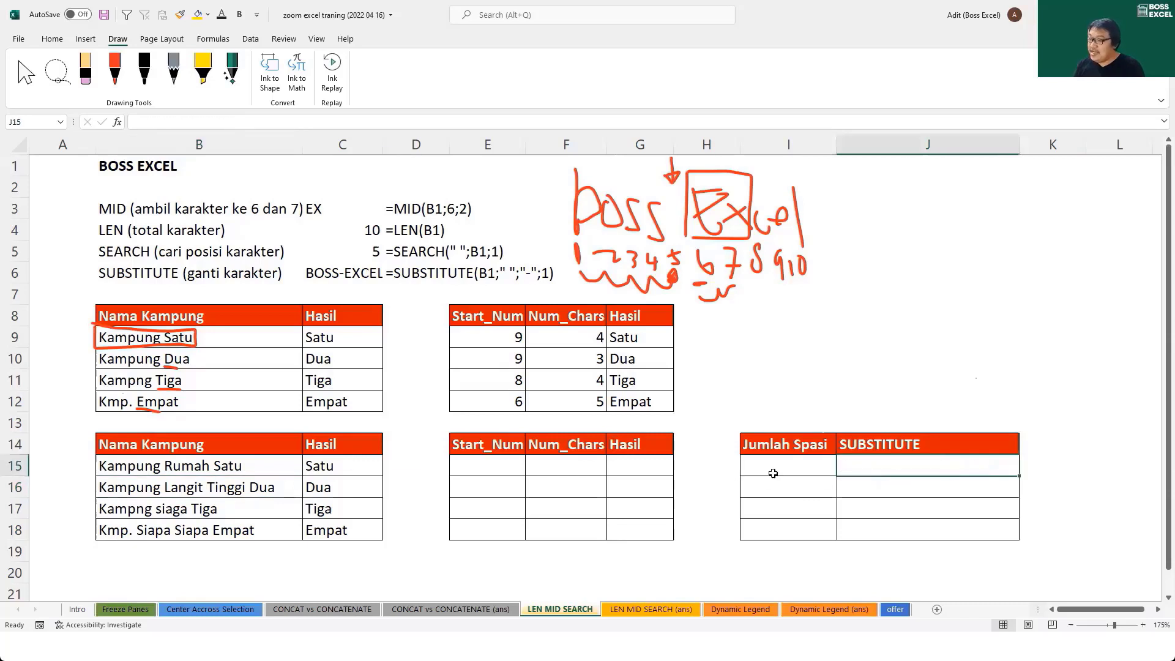
{"action": "left_click", "coordinate": [773, 465]}
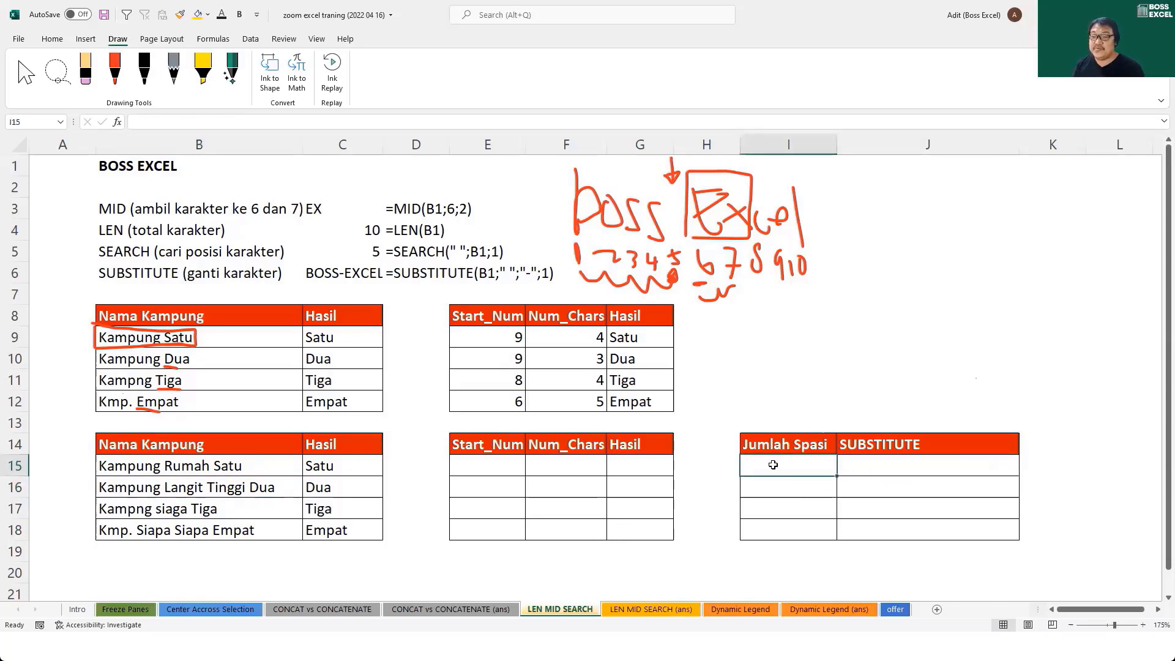
{"action": "left_click", "coordinate": [211, 464]}
{"action": "left_click", "coordinate": [211, 487]}
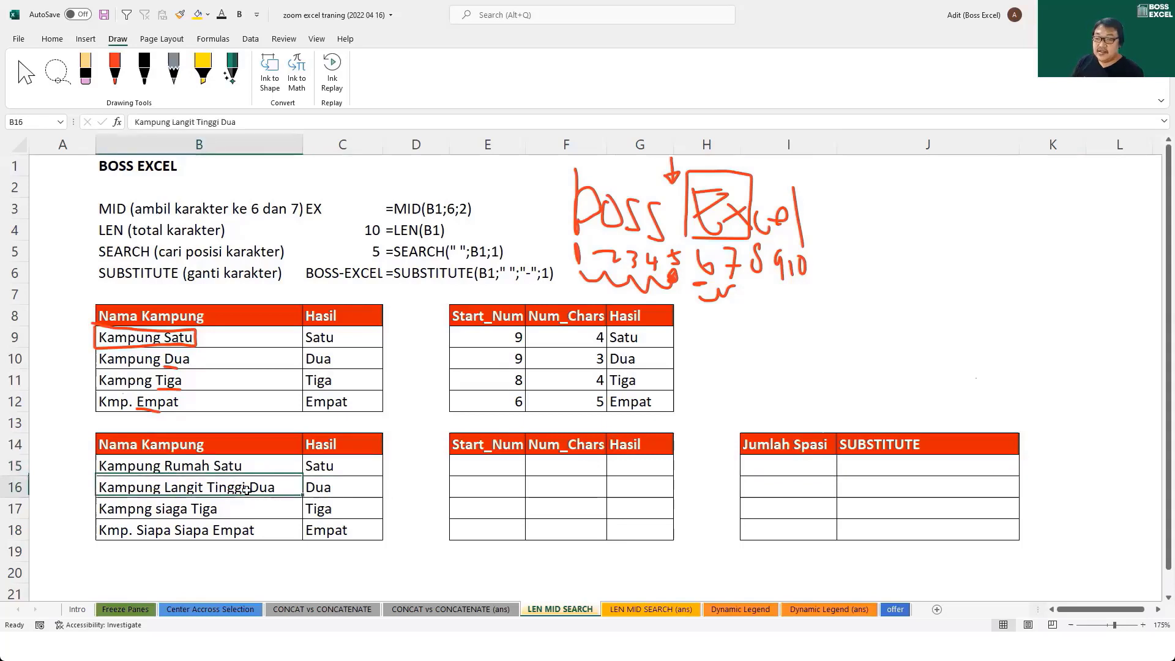
{"action": "left_click", "coordinate": [211, 508]}
{"action": "left_click", "coordinate": [215, 530]}
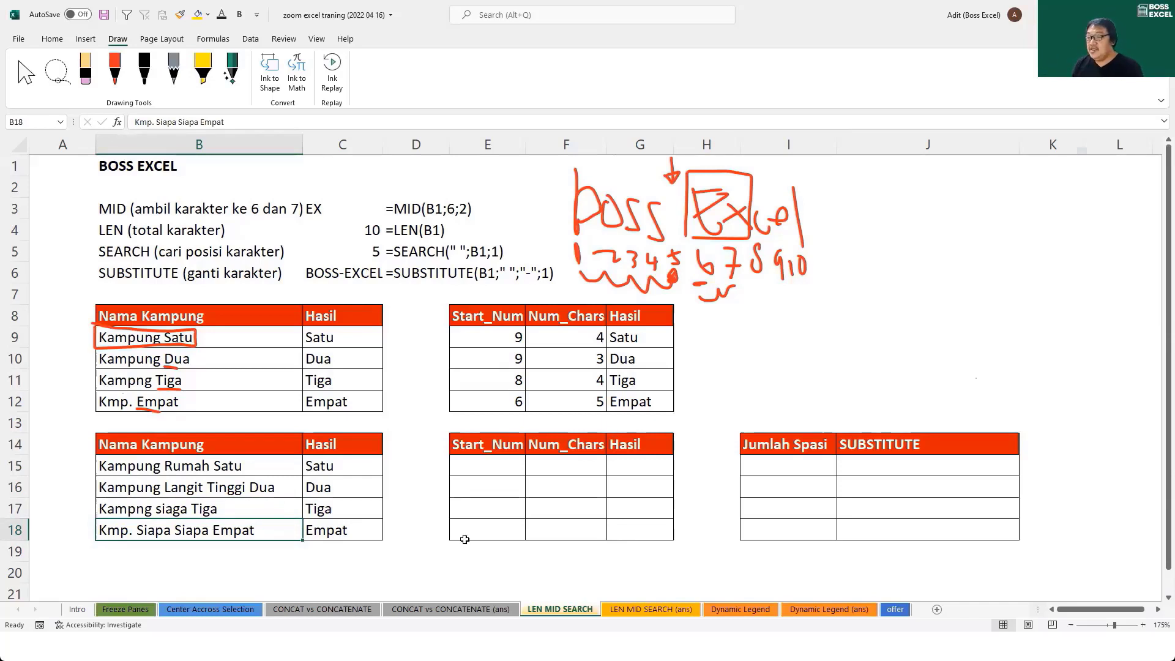
{"action": "left_click", "coordinate": [764, 466]}
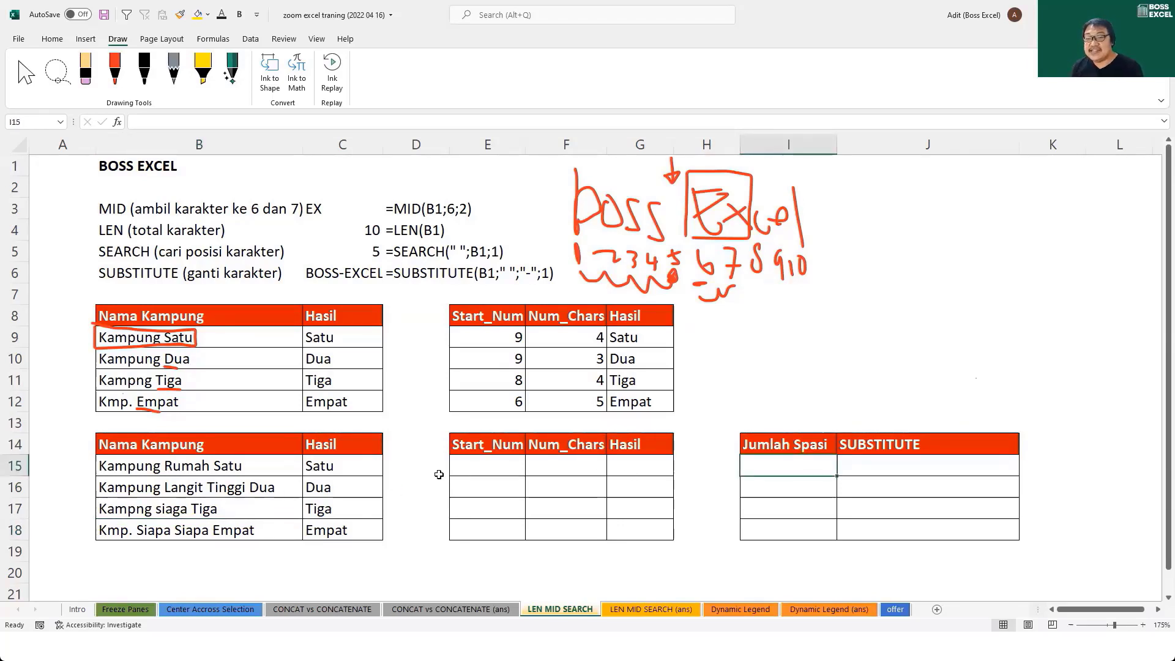
{"action": "left_click", "coordinate": [161, 473]}
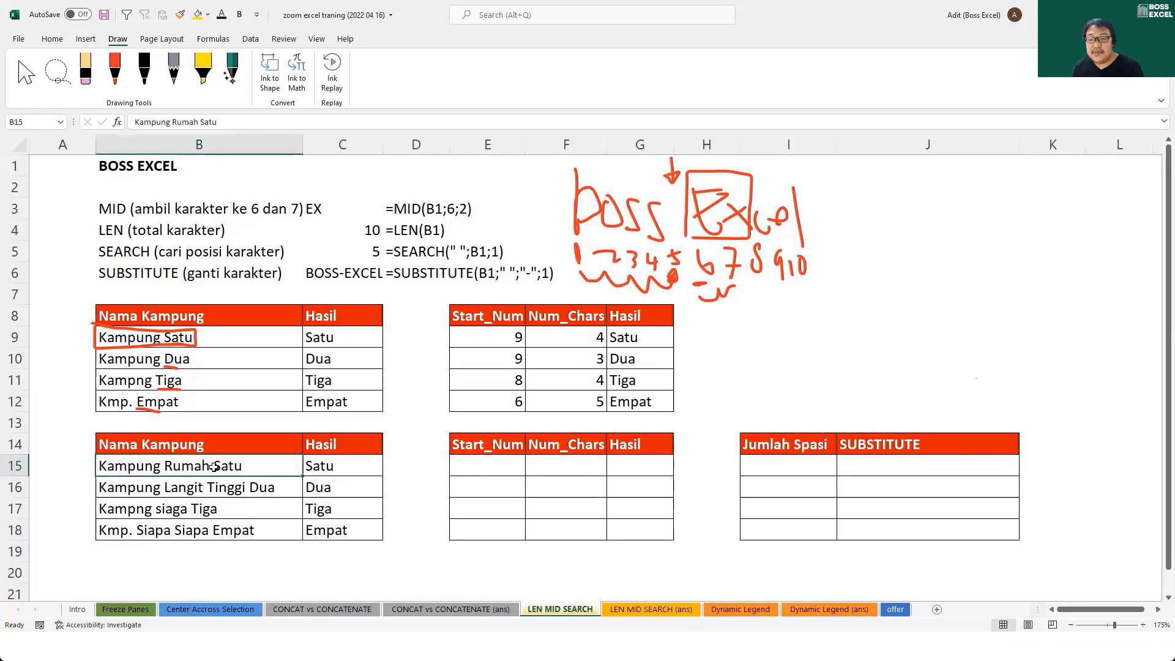
{"action": "left_click", "coordinate": [164, 487]}
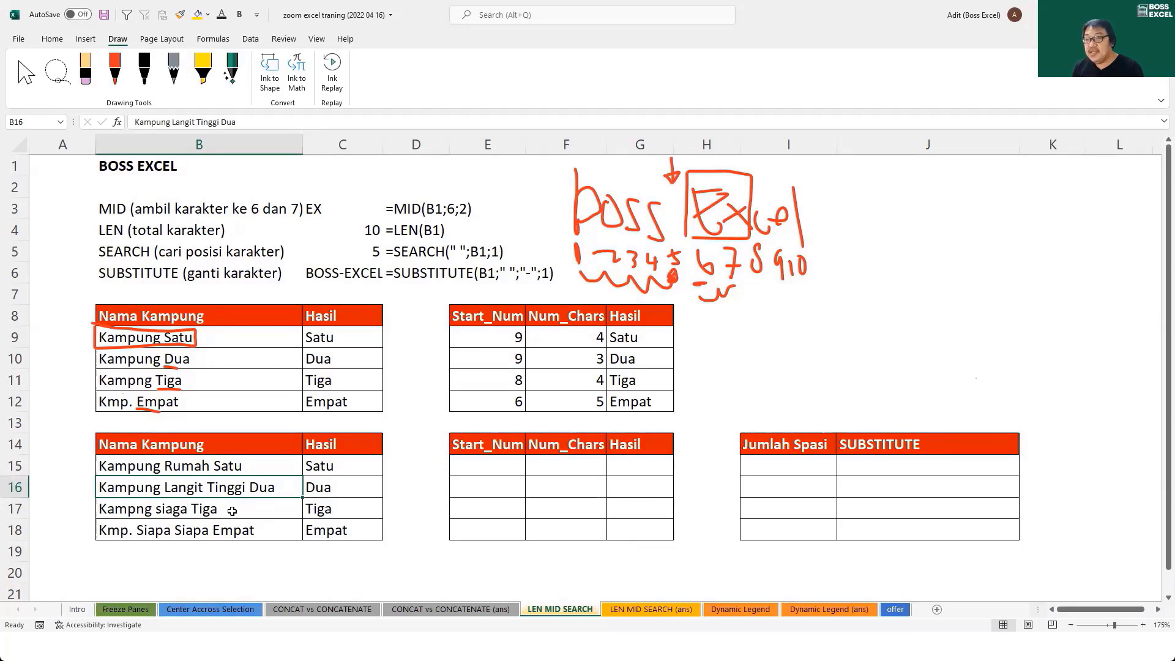
{"action": "left_click", "coordinate": [764, 471]}
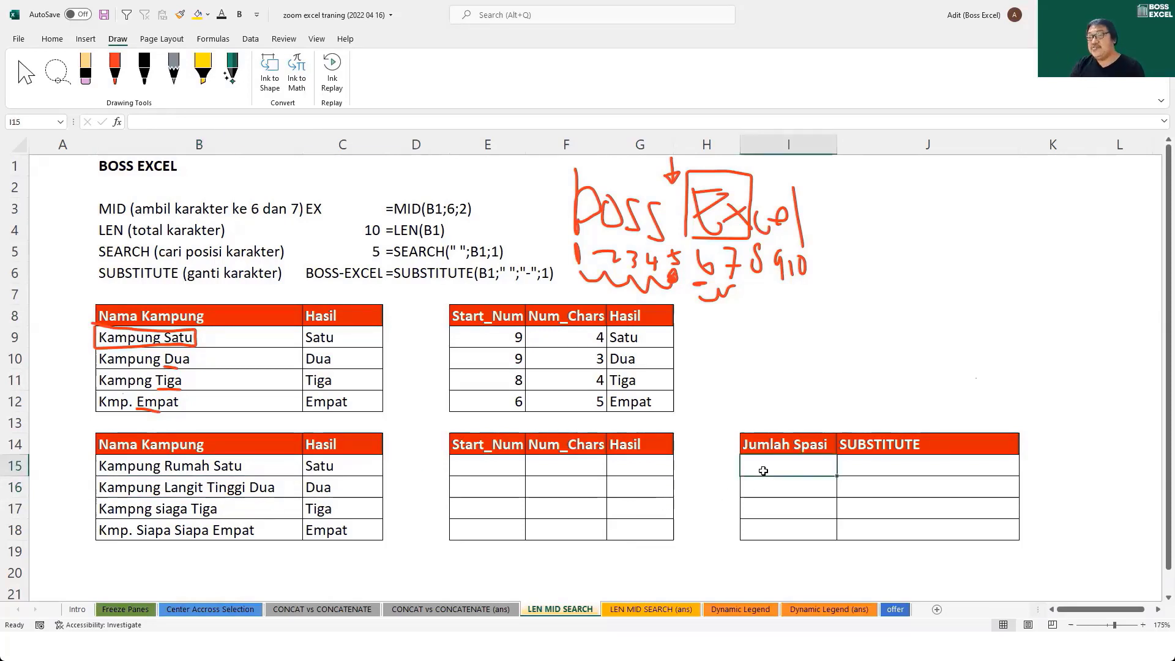
Enter =SUBSTITUTE(B15;" ";"") in I15, past the too-few-arguments warning, to get KampungRumahSatu.
{"action": "type", "text": "="}
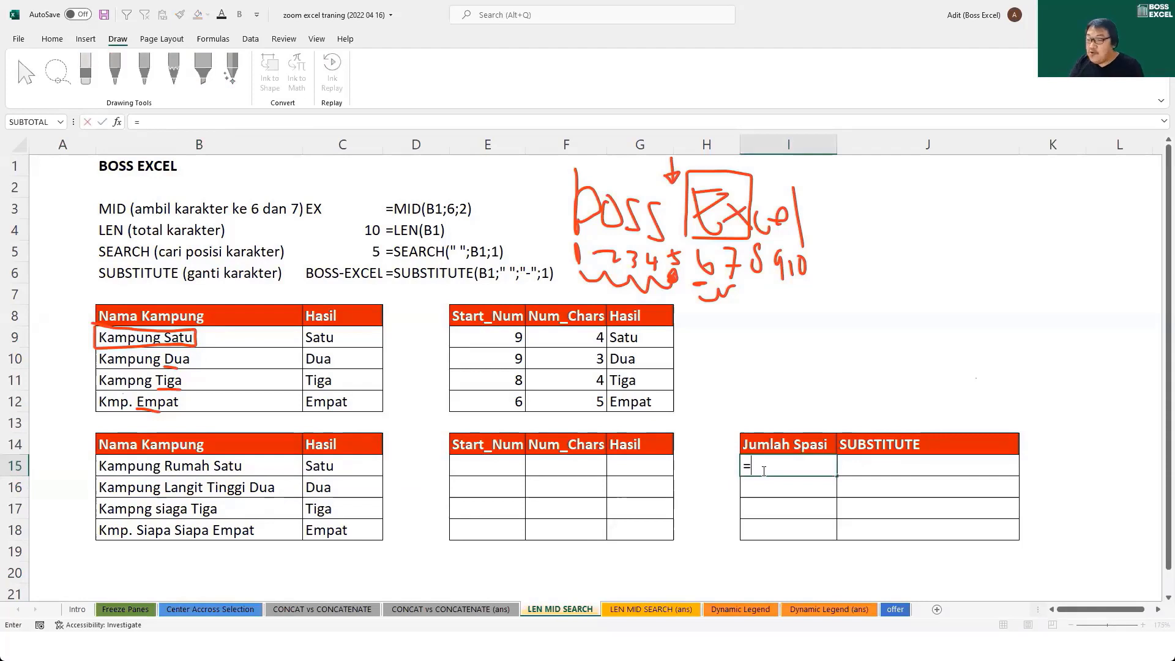
{"action": "type", "text": "sub"}
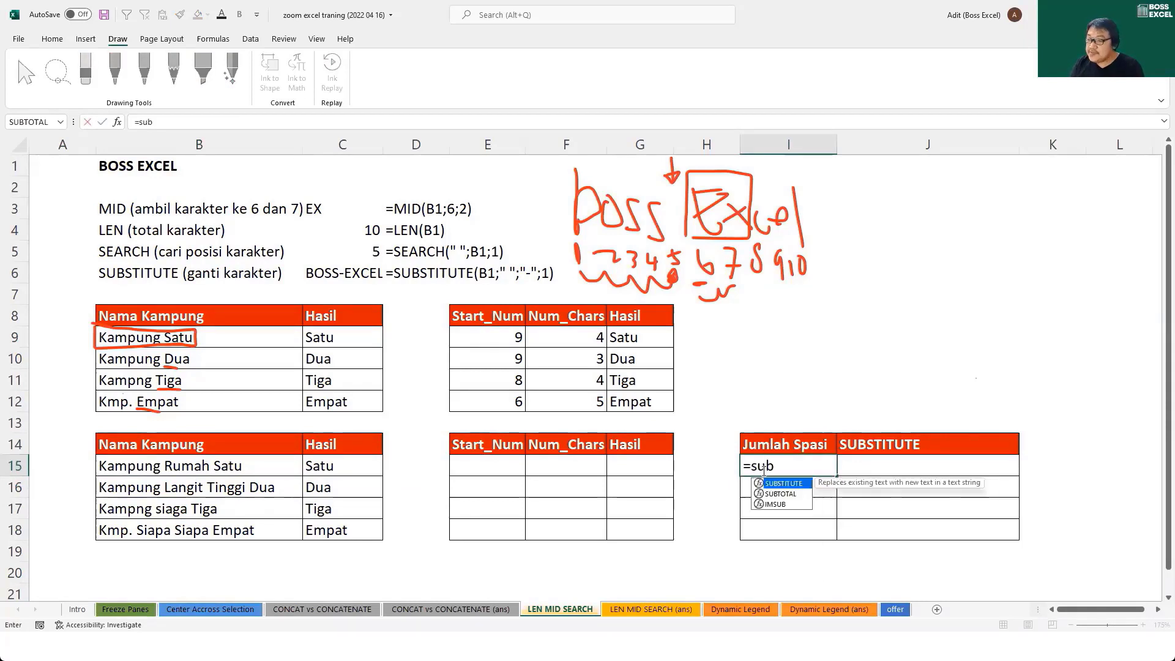
{"action": "key", "text": "Tab"}
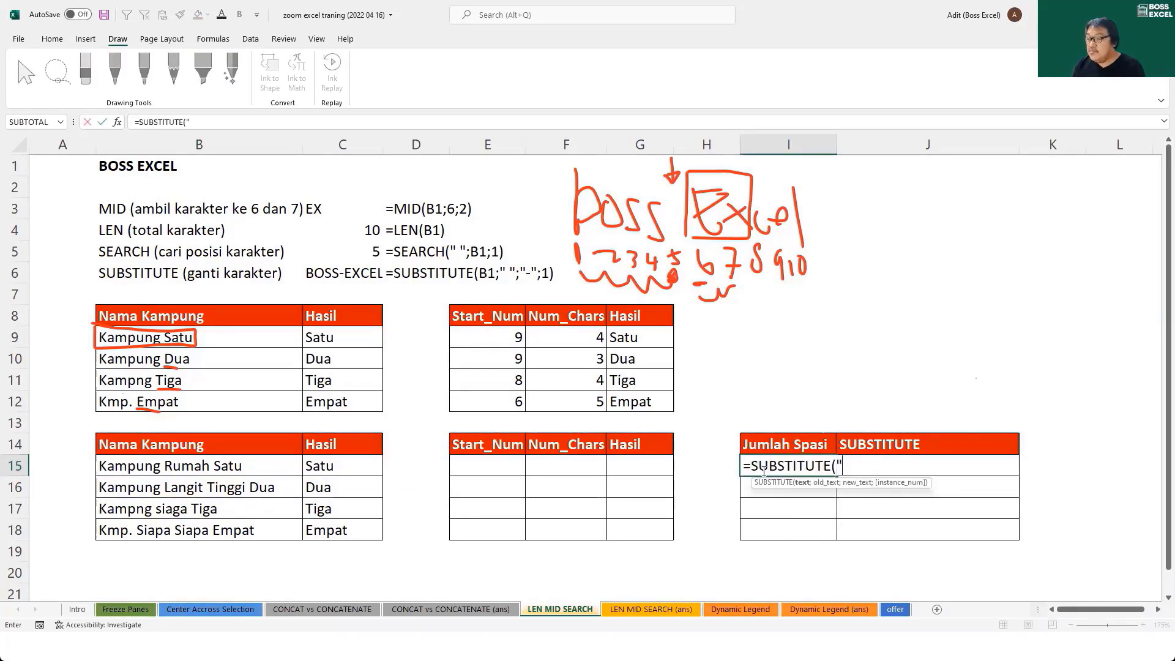
{"action": "type", "text": "\""}
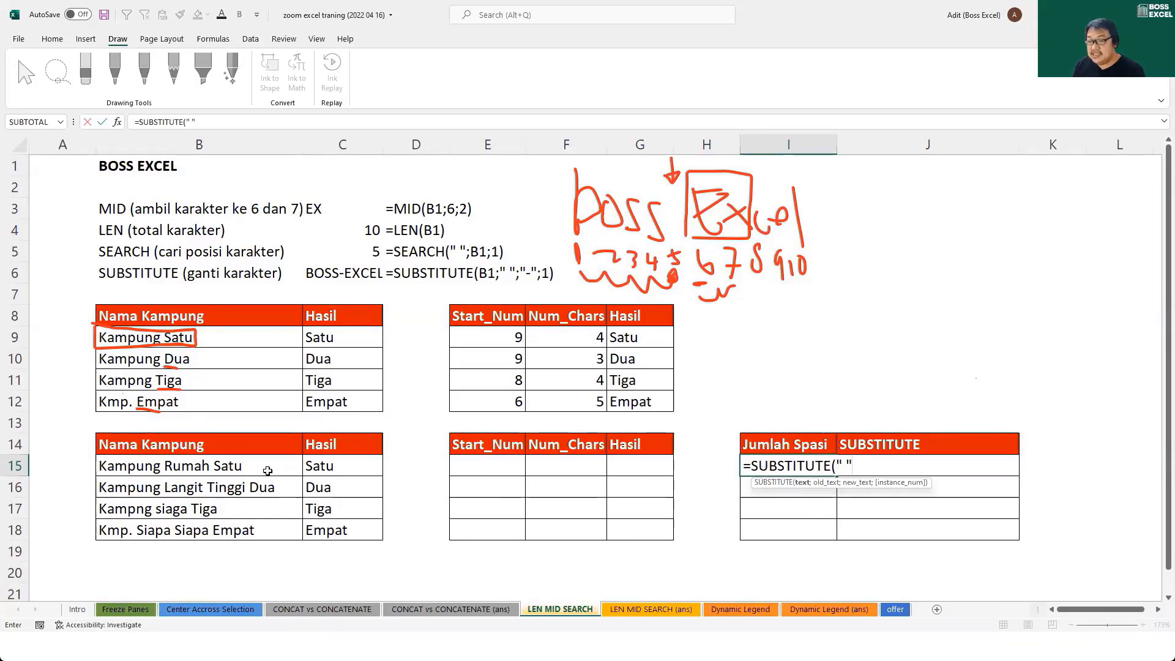
{"action": "key", "text": "Return"}
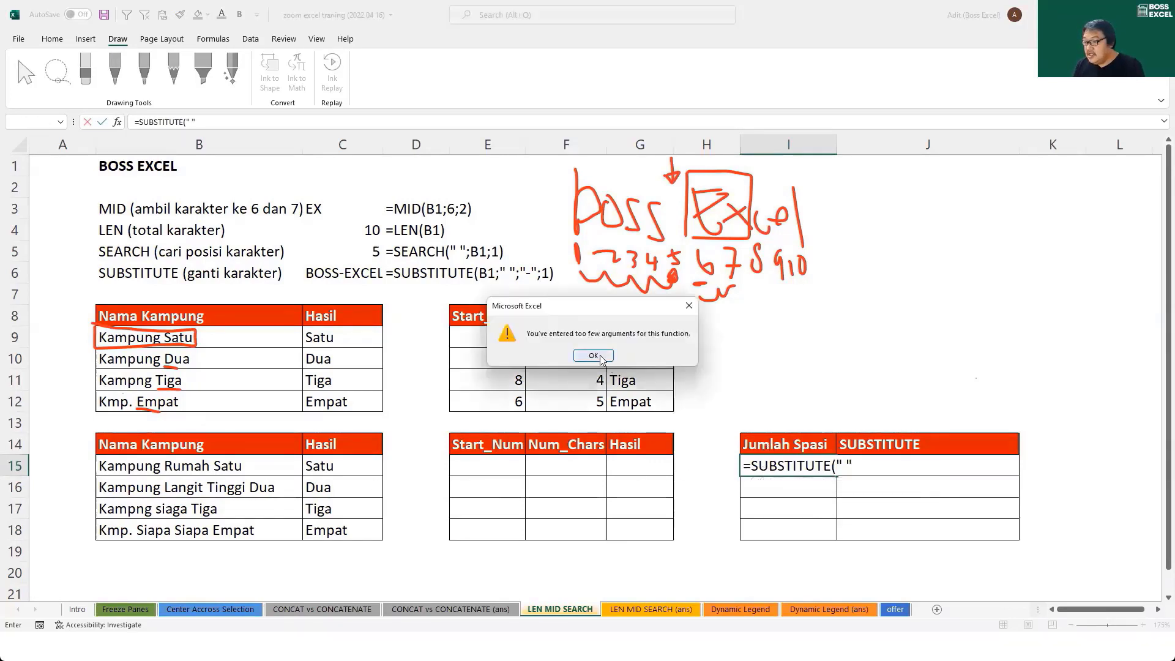
{"action": "left_click", "coordinate": [593, 356]}
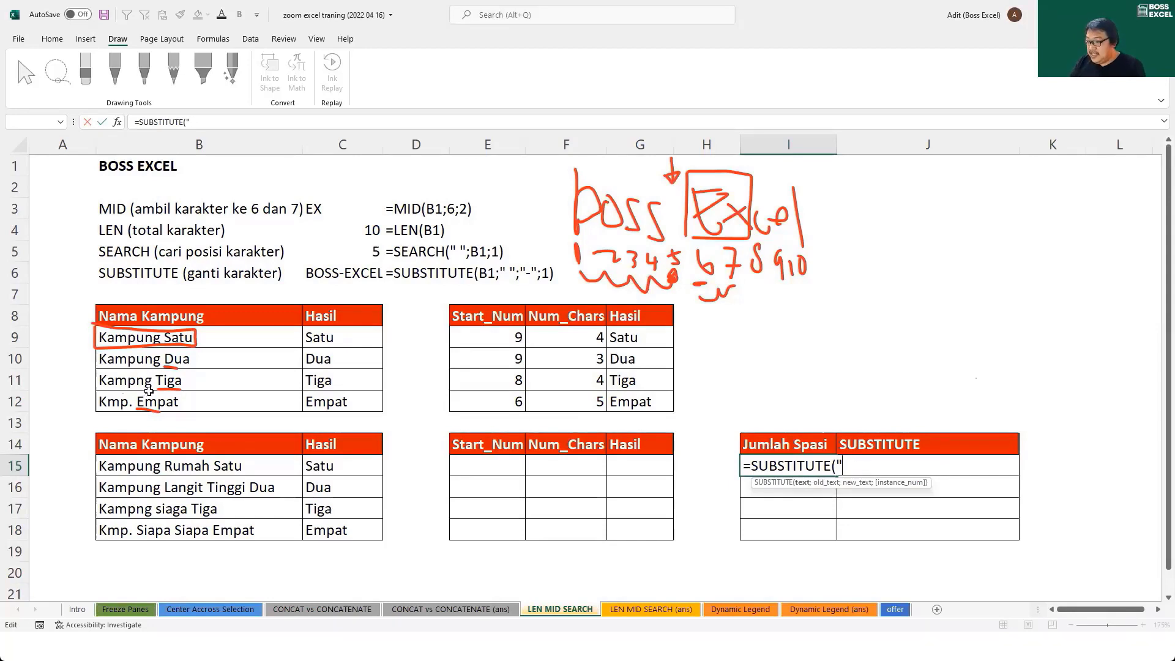
{"action": "left_click", "coordinate": [136, 465]}
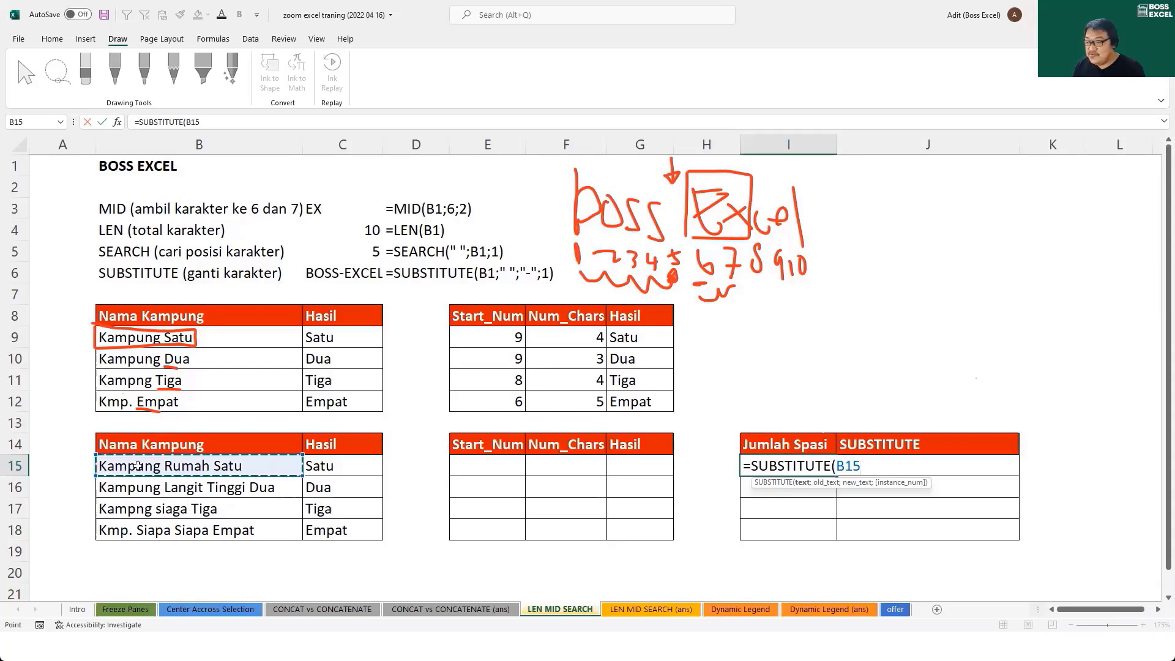
{"action": "type", "text": ";\" \""}
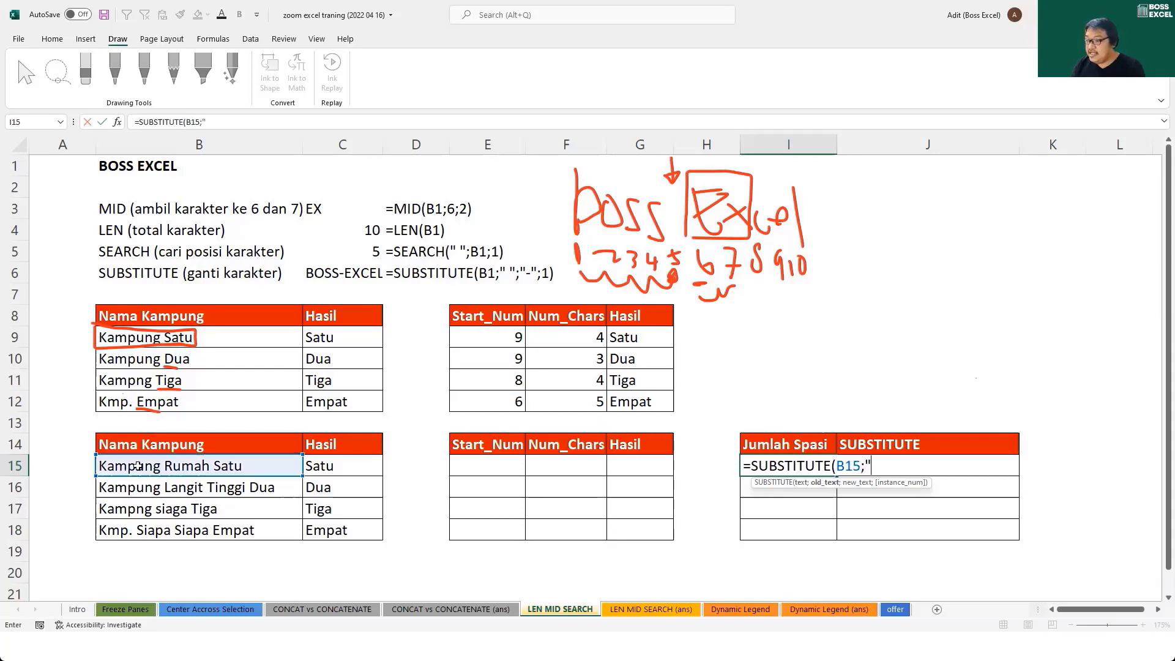
{"action": "type", "text": ";"}
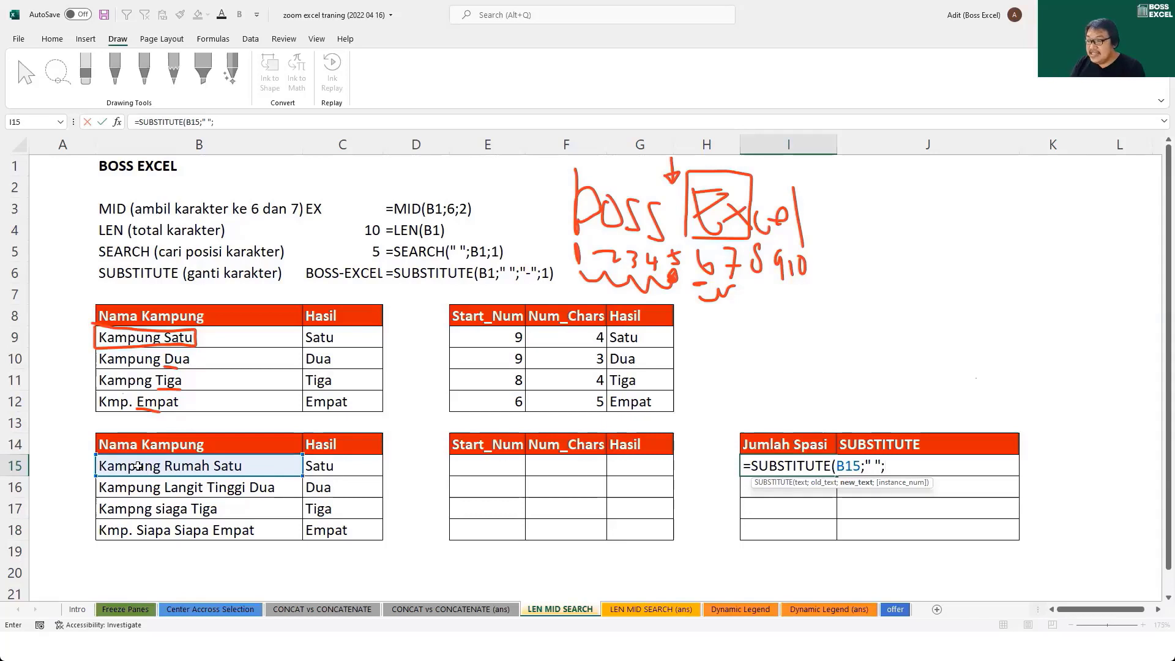
{"action": "type", "text": "\"\""}
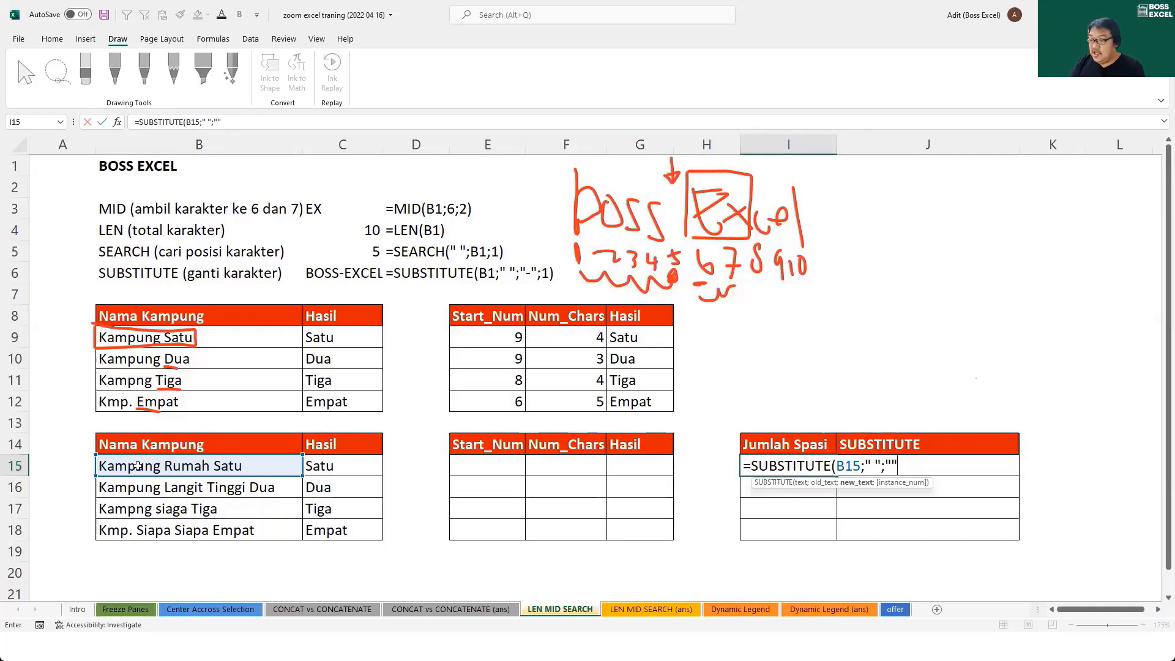
{"action": "type", "text": ")"}
{"action": "key", "text": "Return"}
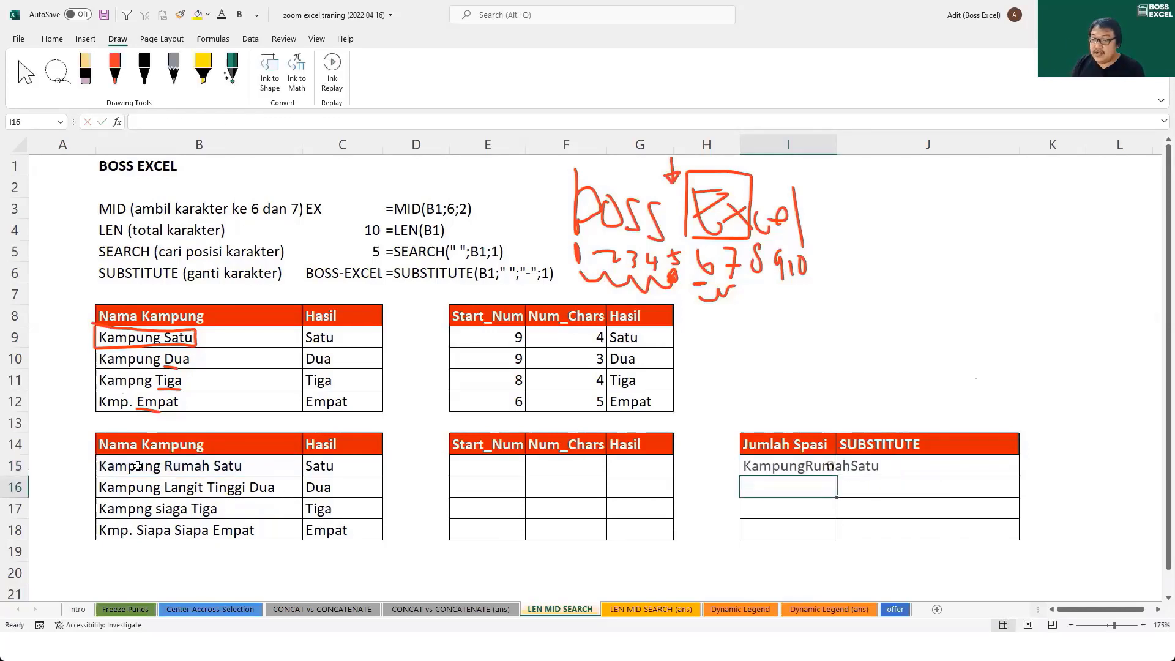
Wrap I15's formula in LEN, =LEN(SUBSTITUTE(B15;" ";"")), so it returns 16.
{"action": "left_click", "coordinate": [812, 472]}
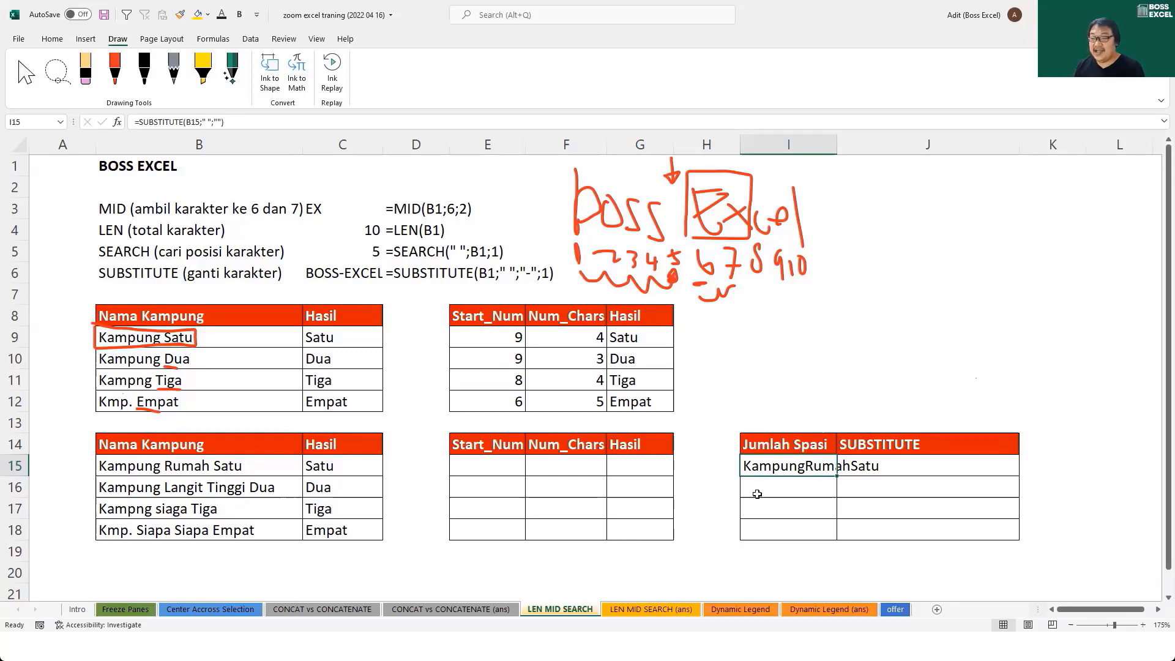
{"action": "left_click", "coordinate": [174, 474]}
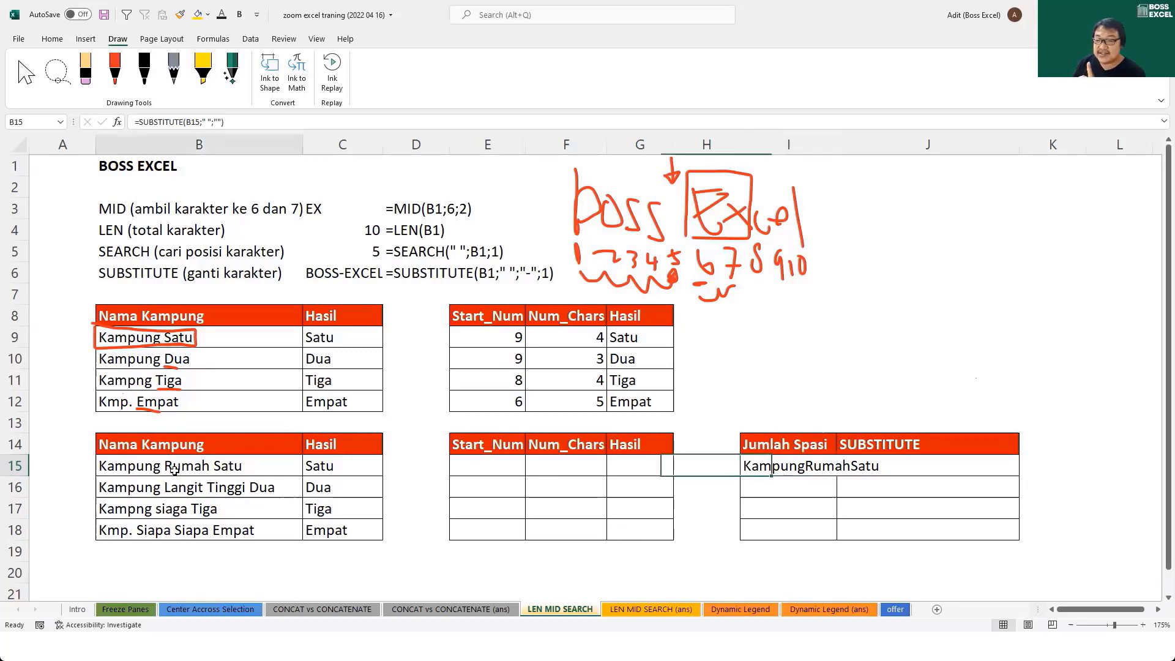
{"action": "left_click", "coordinate": [828, 462]}
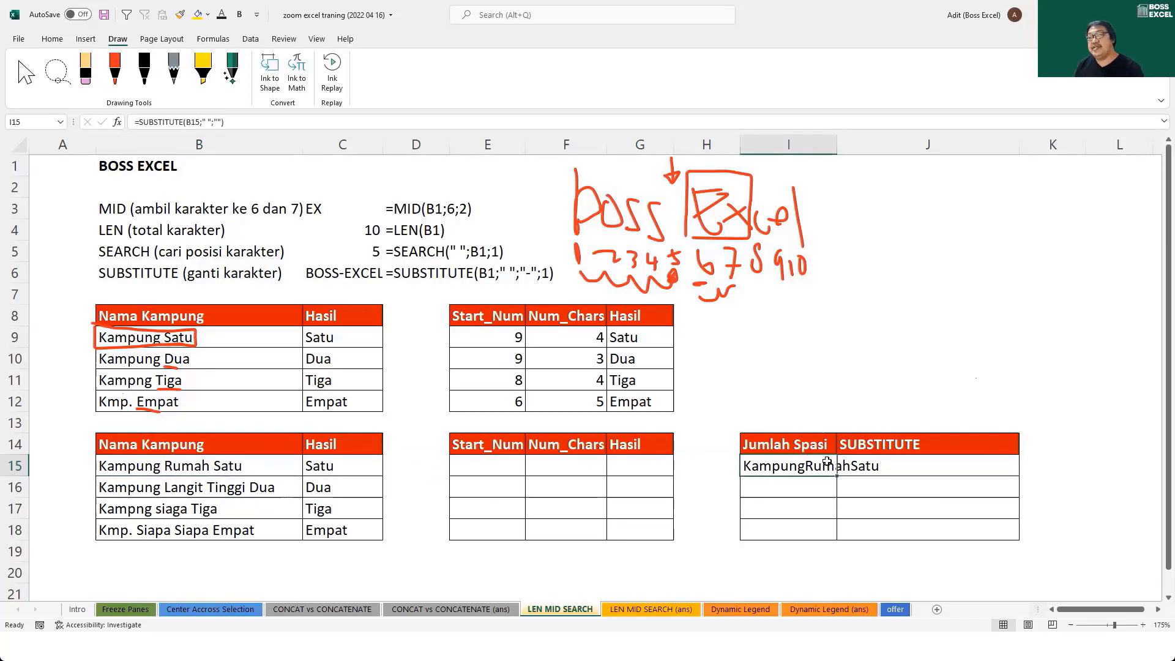
{"action": "double_click", "coordinate": [794, 467]}
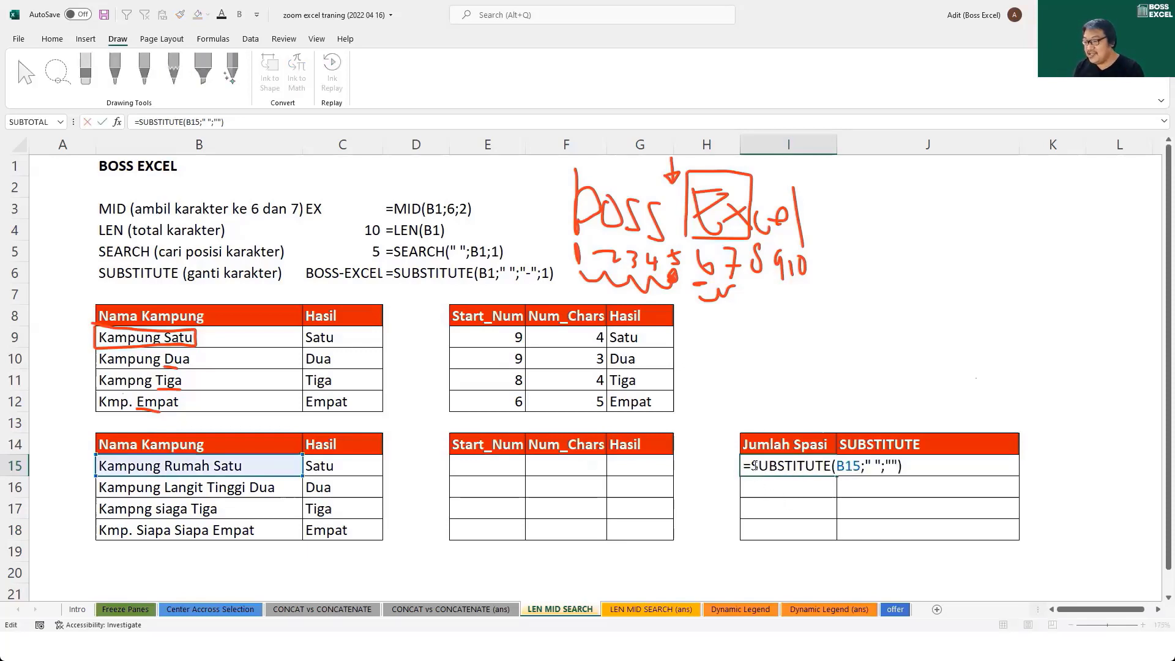
{"action": "left_click", "coordinate": [753, 466]}
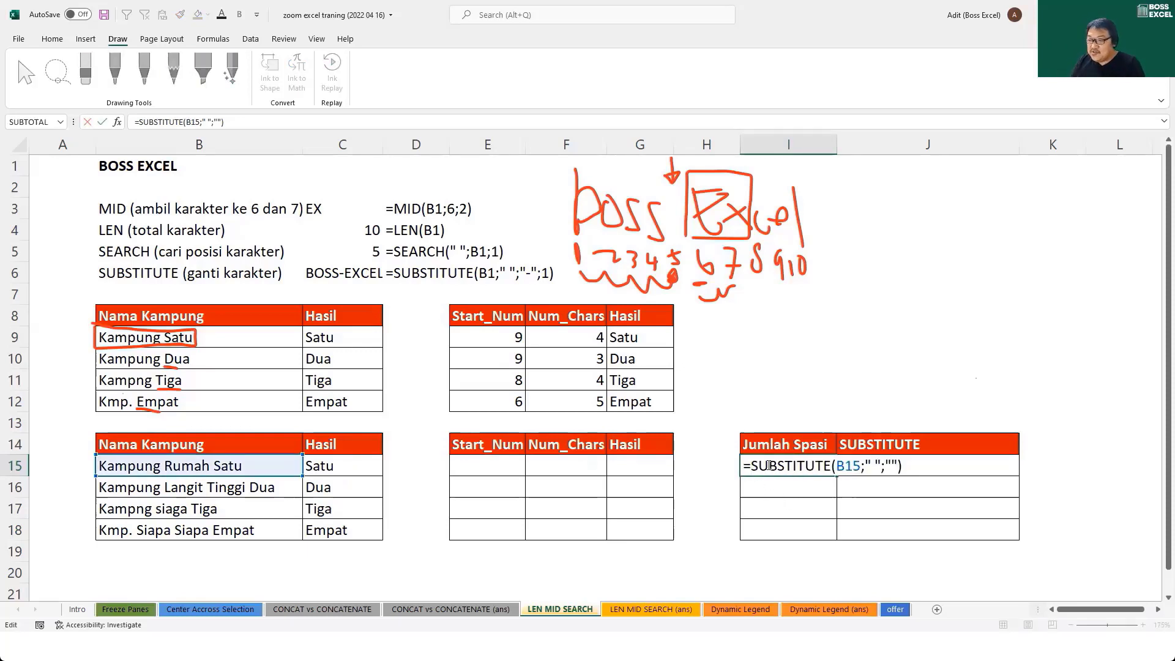
{"action": "type", "text": "LEN("}
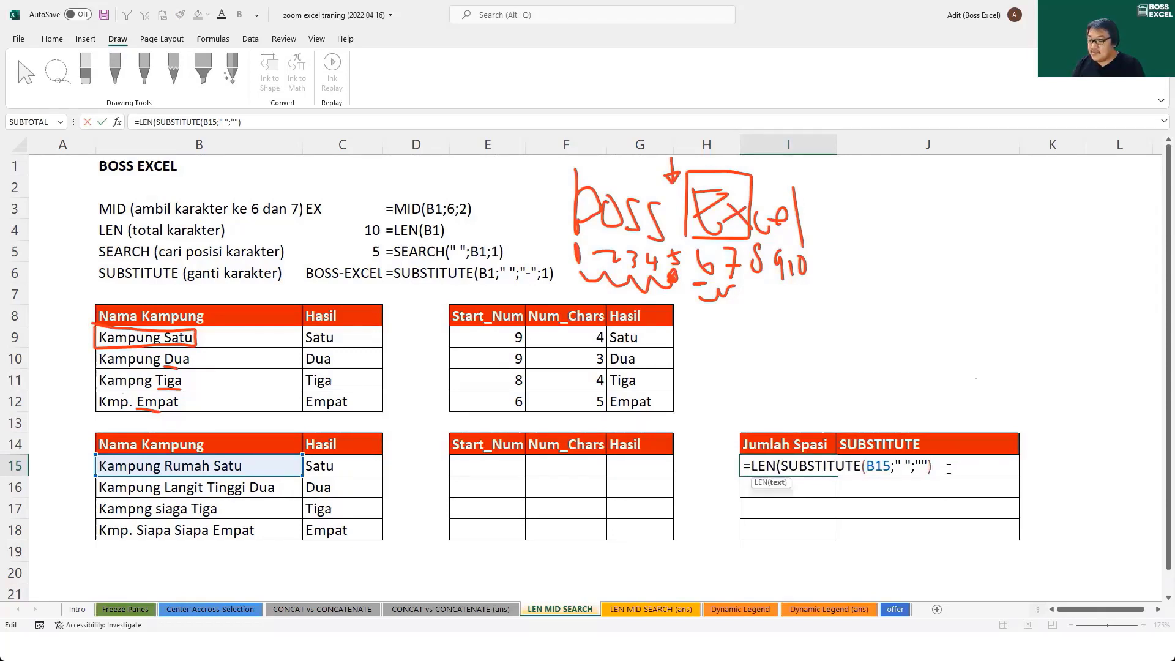
{"action": "type", "text": ")"}
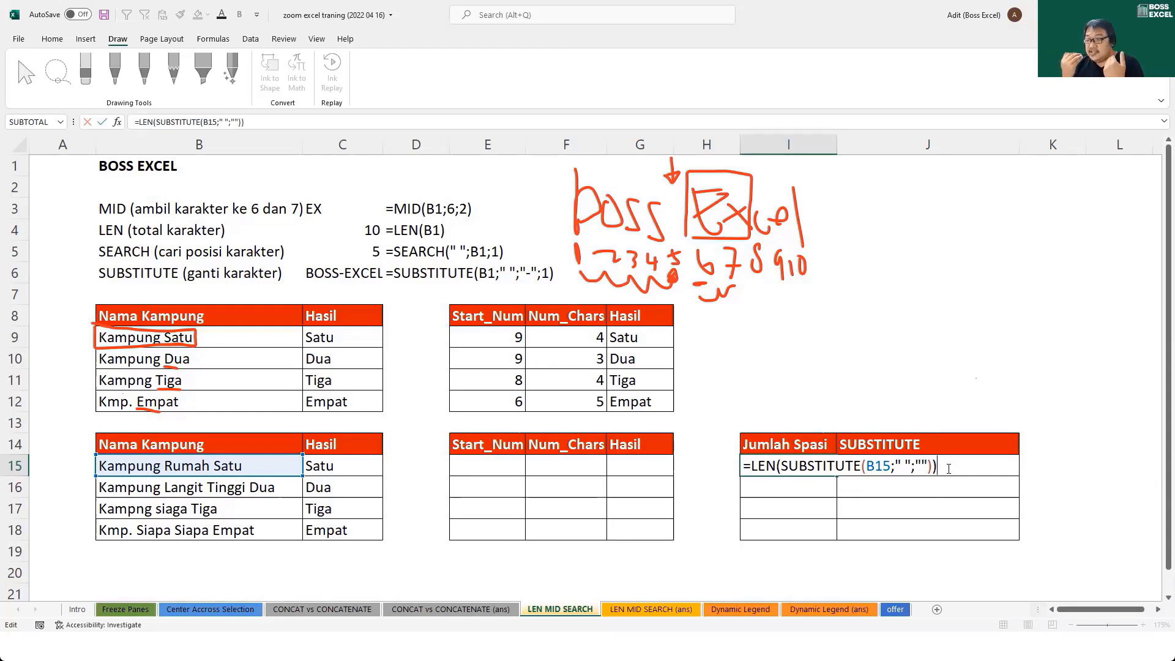
{"action": "key", "text": "Return"}
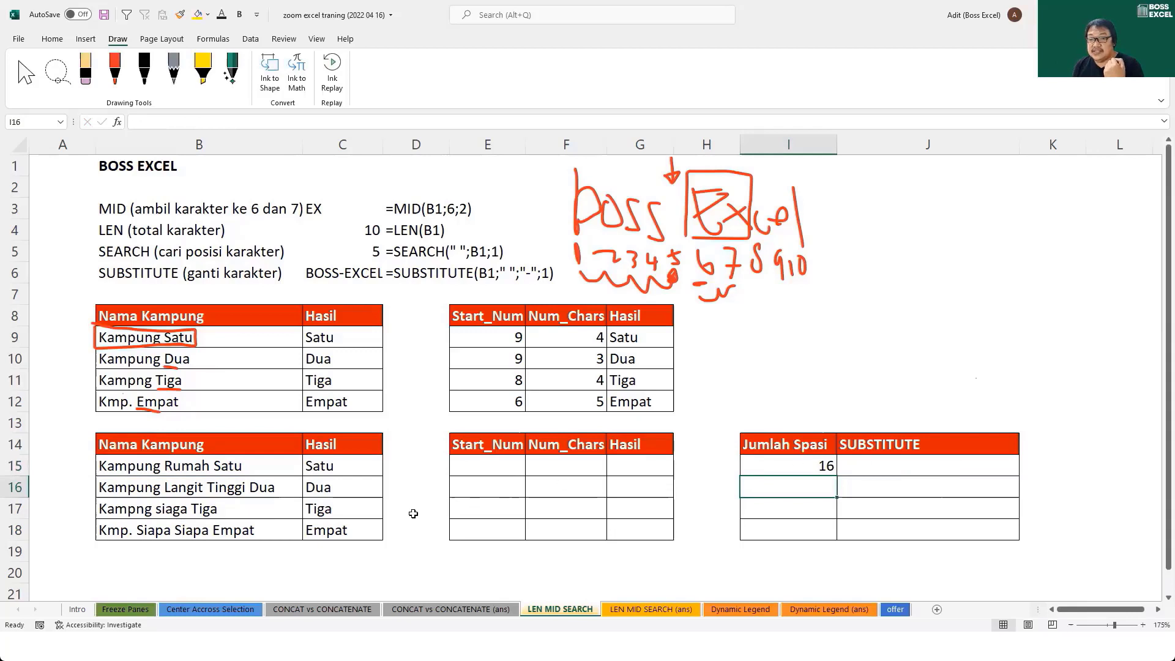
Enter =LEN(B15) in A15 to show B15's full length, 18.
{"action": "left_click", "coordinate": [75, 461]}
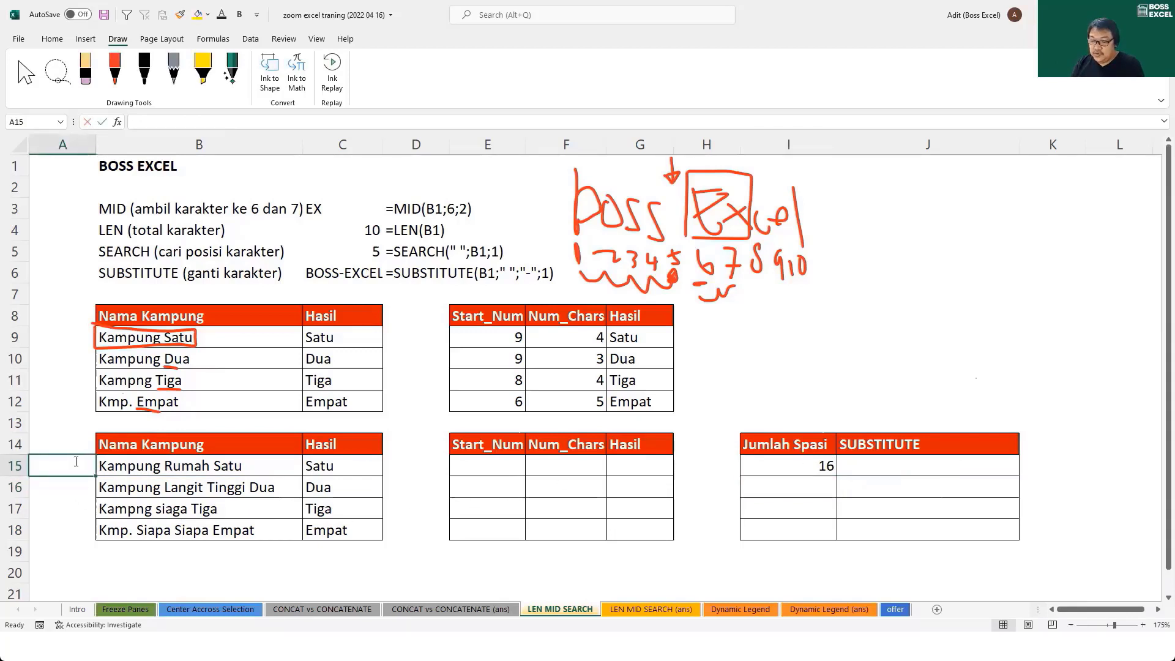
{"action": "type", "text": "="}
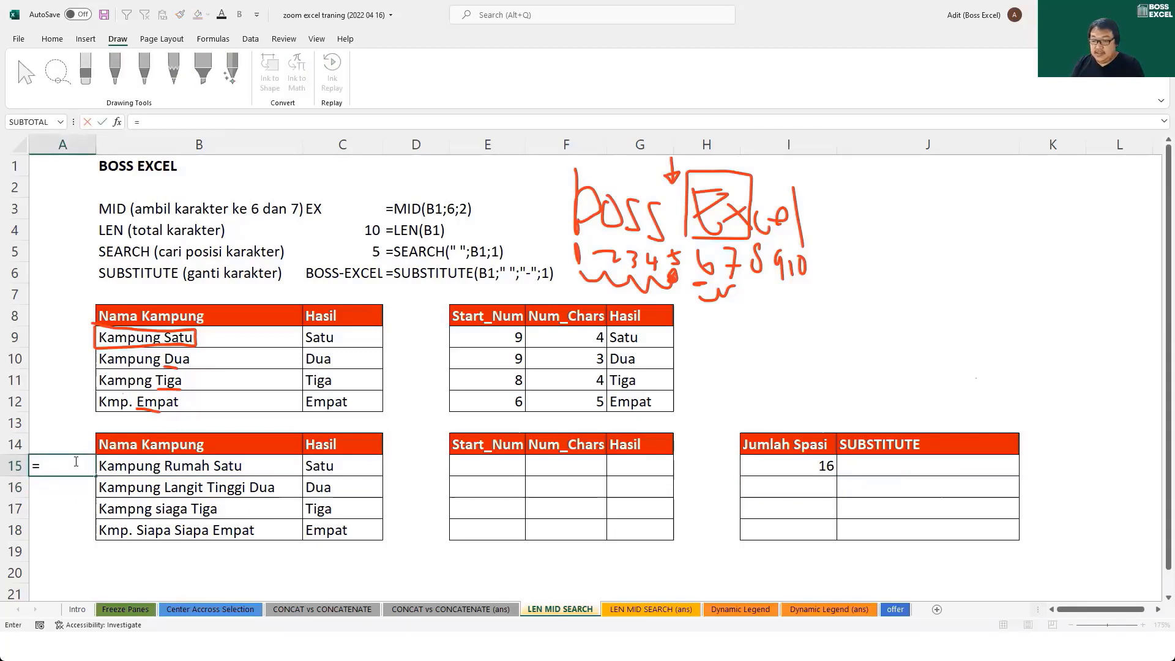
{"action": "type", "text": "LEN("}
{"action": "key", "text": "Right"}
{"action": "type", "text": ")"}
{"action": "key", "text": "Return"}
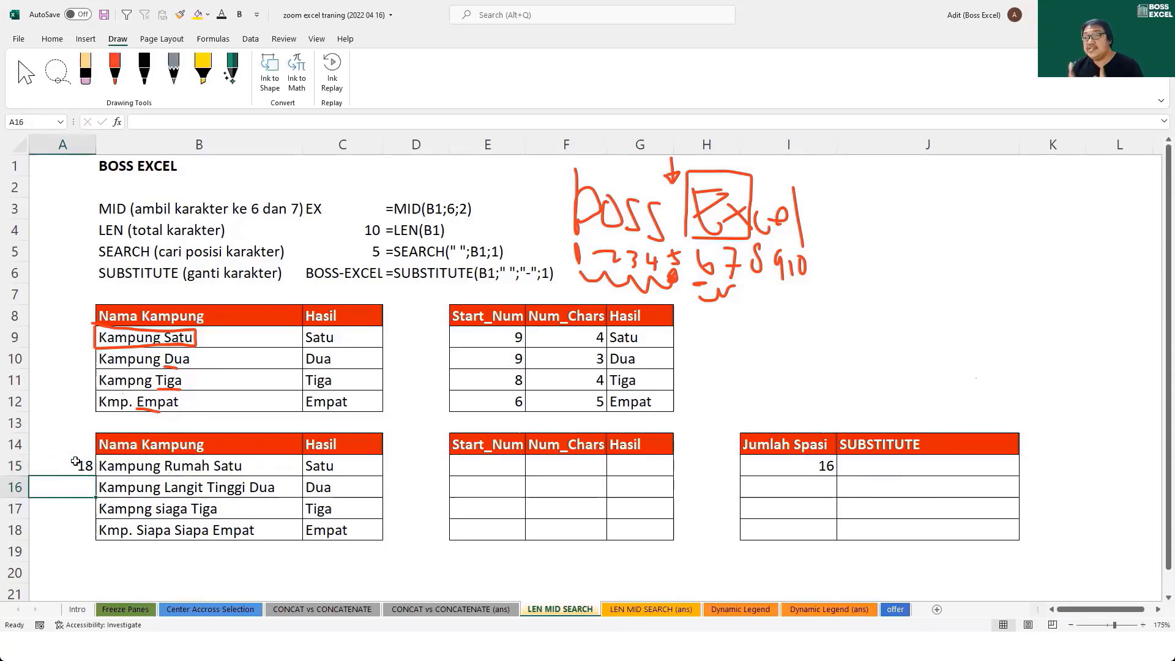
Change I15 to =LEN(B15)-LEN(SUBSTITUTE(B15;" ";"")) so it counts 2 spaces.
{"action": "left_click", "coordinate": [789, 465]}
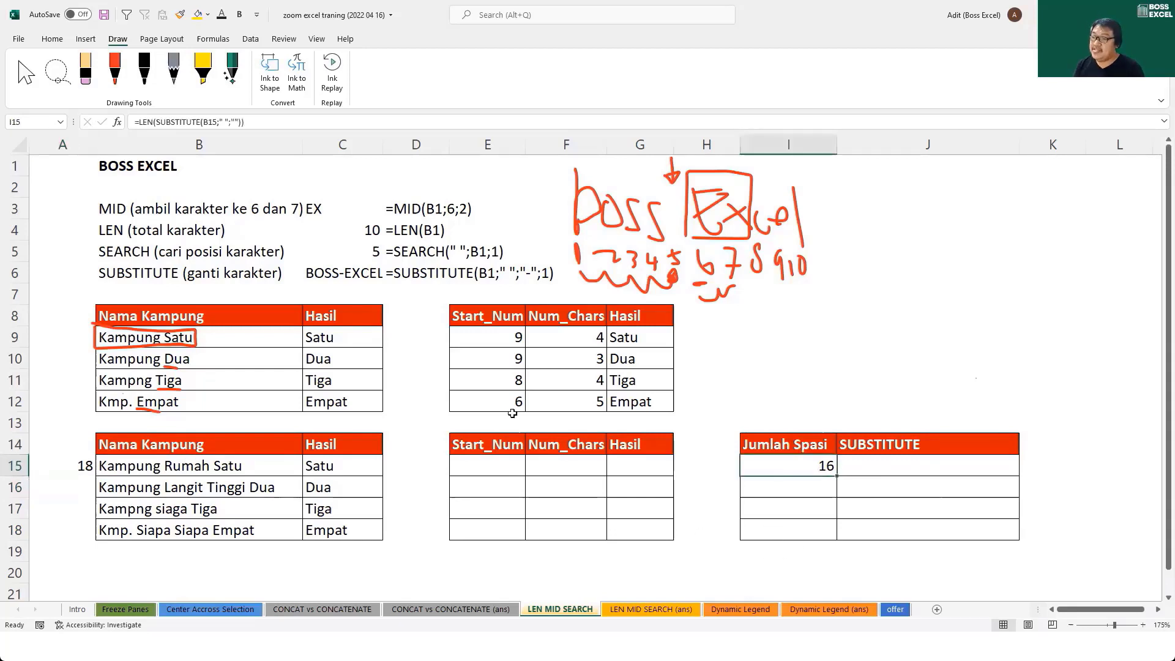
{"action": "key", "text": "F2"}
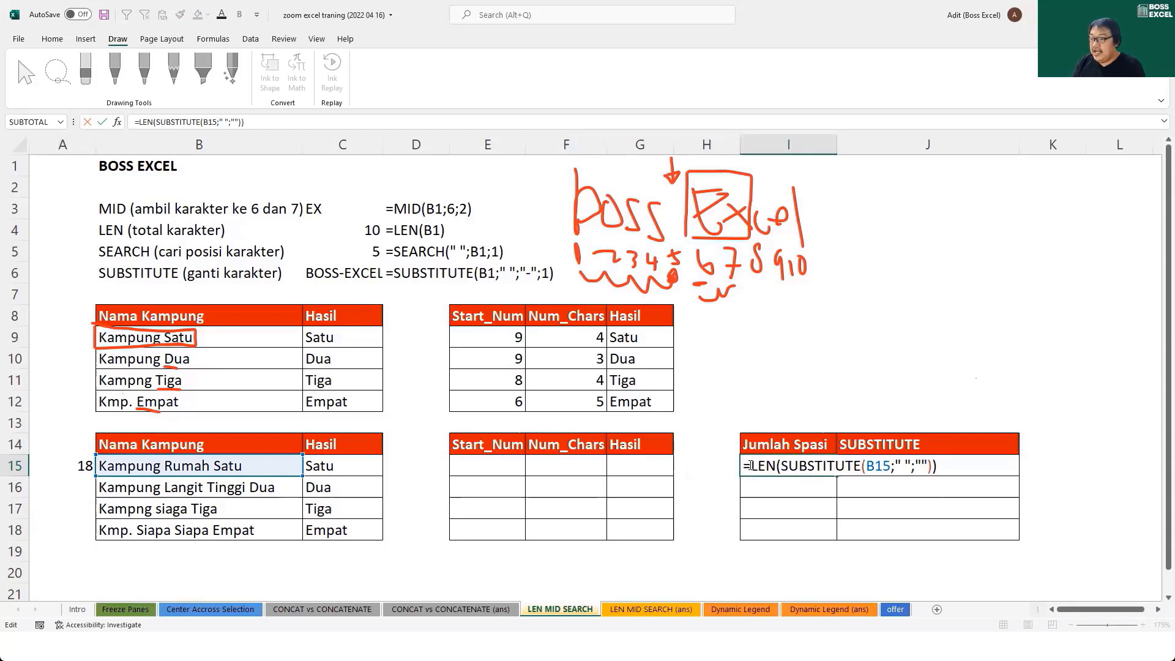
{"action": "type", "text": "LEN("}
{"action": "left_click", "coordinate": [232, 467]}
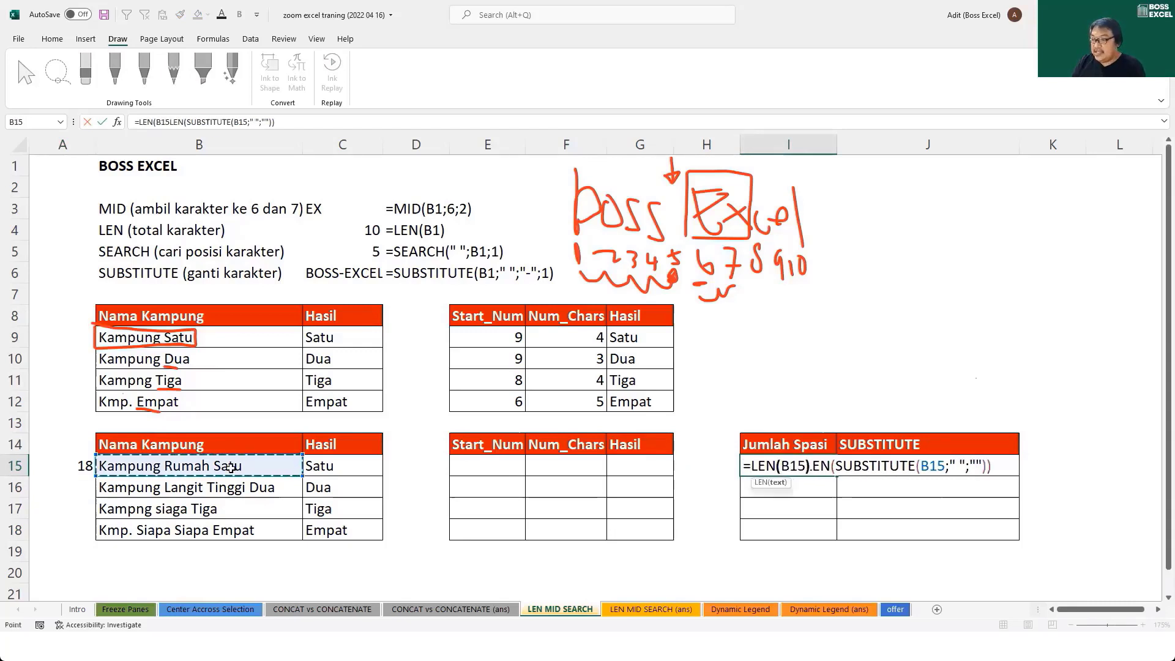
{"action": "type", "text": "-"}
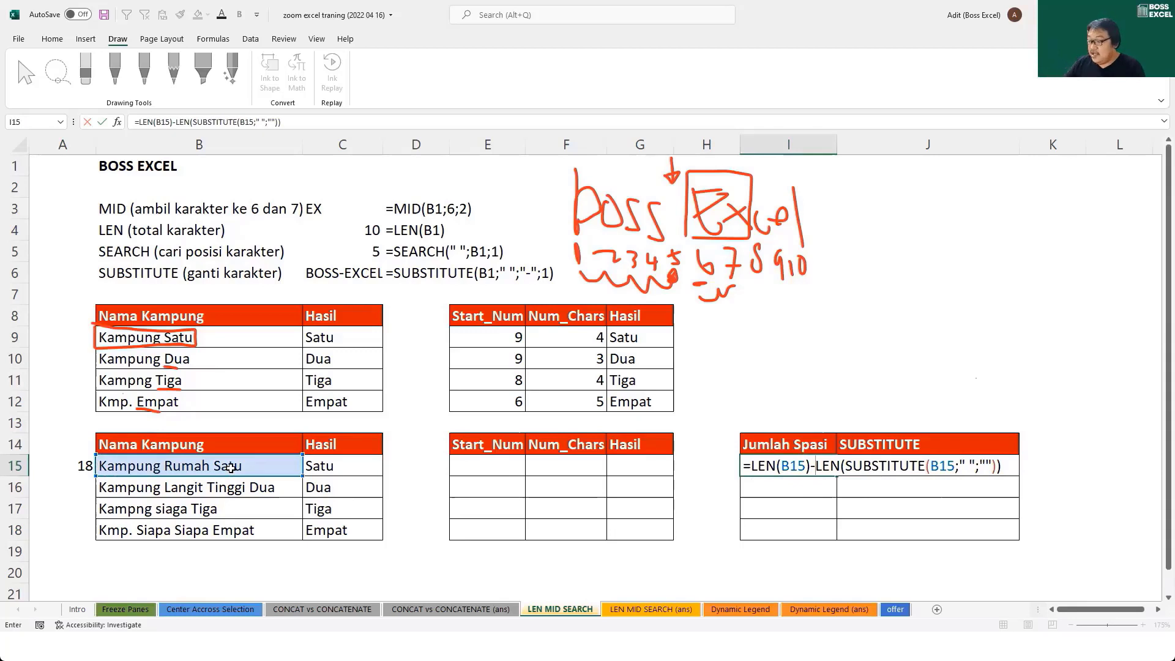
{"action": "key", "text": "Return"}
{"action": "left_click", "coordinate": [772, 463]}
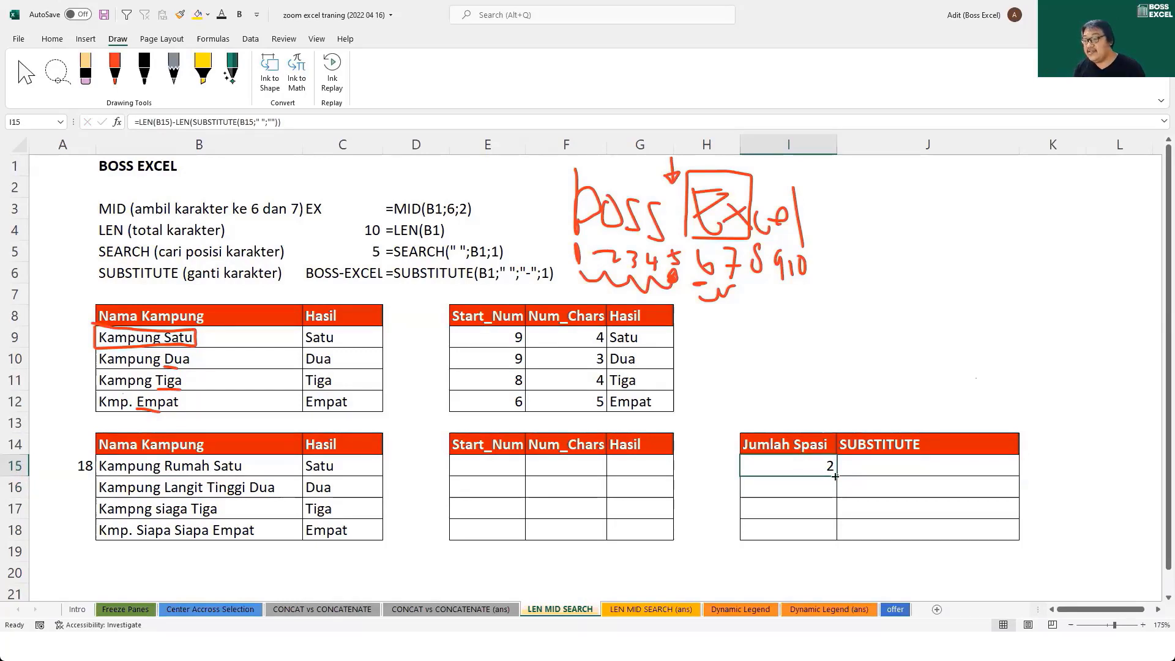
Copy I15's space count down to I18 and check the counts 2, 3, 2, 3.
{"action": "left_click_drag", "start_coordinate": [834, 476], "coordinate": [834, 539]}
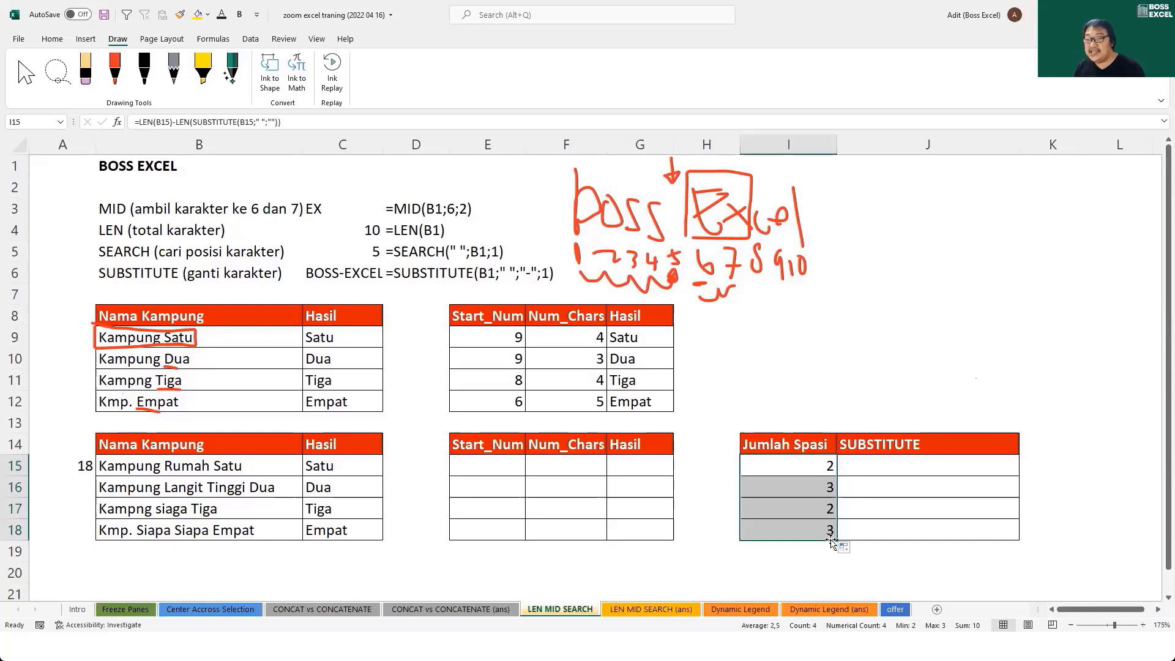
{"action": "left_click", "coordinate": [117, 468]}
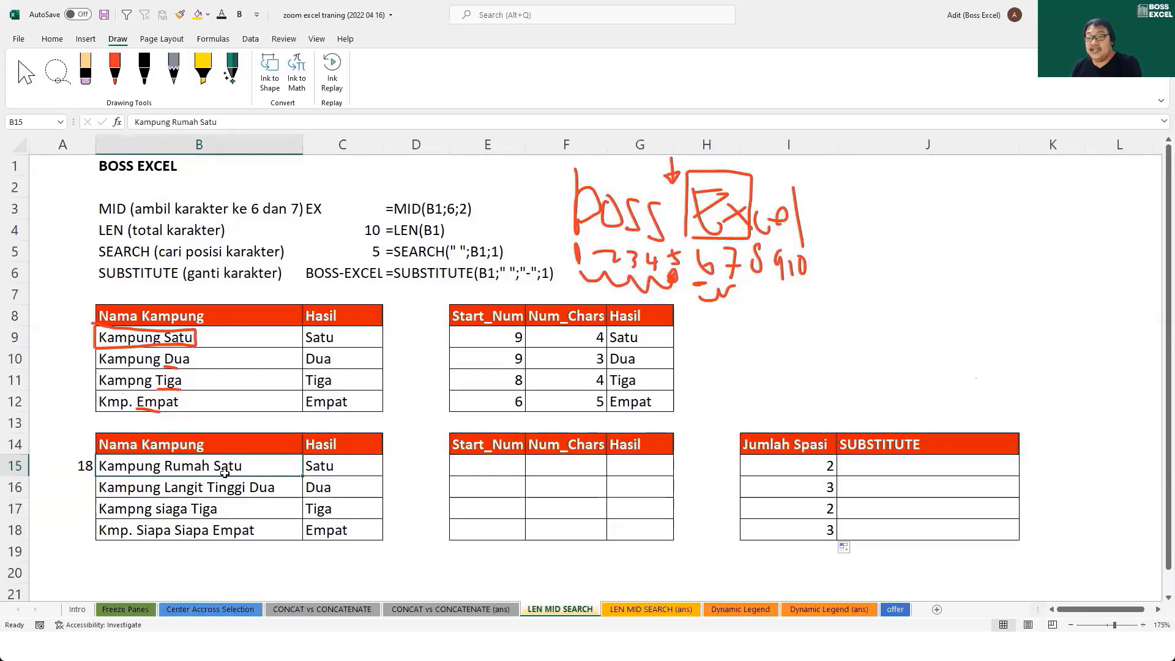
{"action": "left_click", "coordinate": [786, 465]}
{"action": "left_click", "coordinate": [787, 486]}
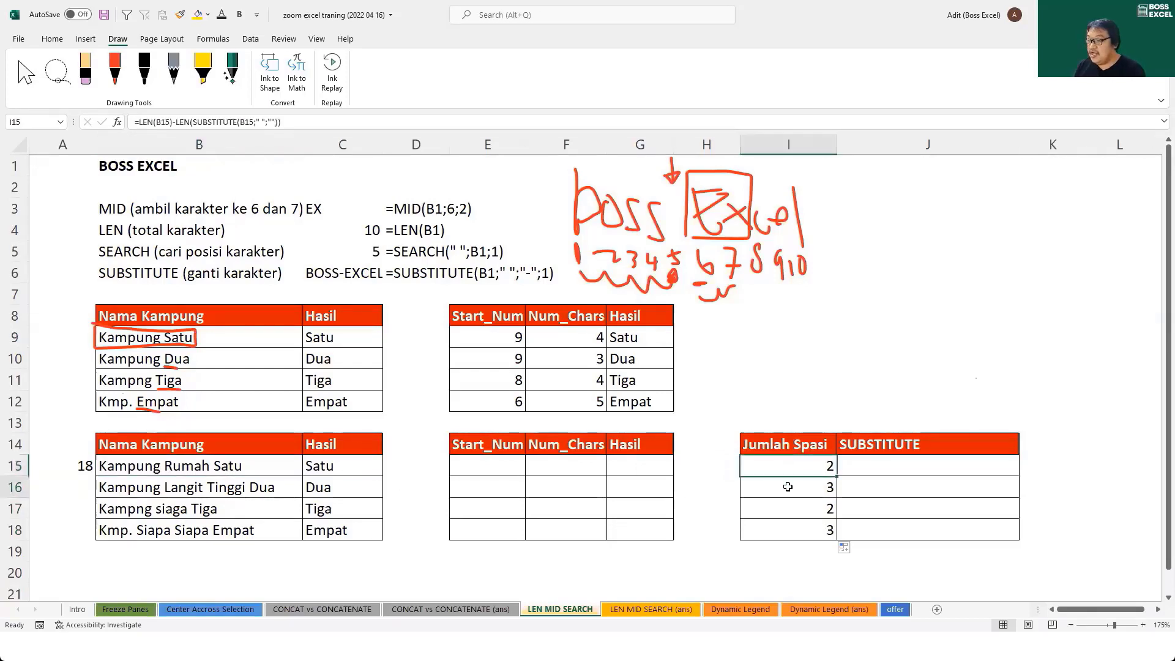
{"action": "left_click", "coordinate": [787, 508]}
{"action": "left_click", "coordinate": [788, 530]}
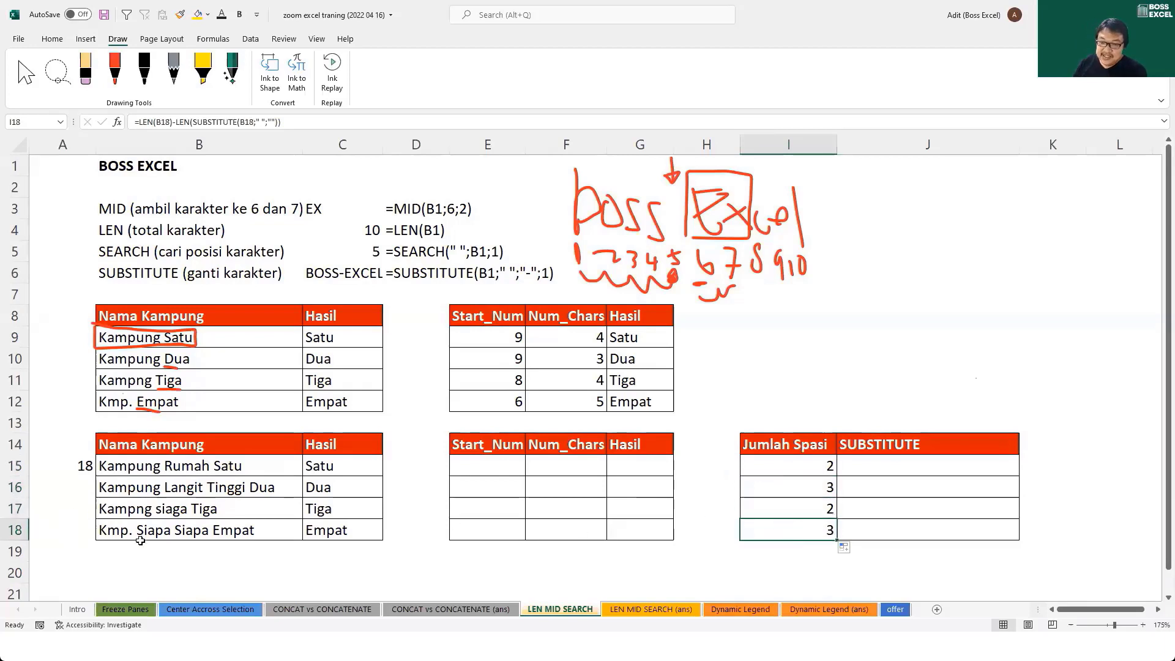
{"action": "left_click", "coordinate": [138, 530]}
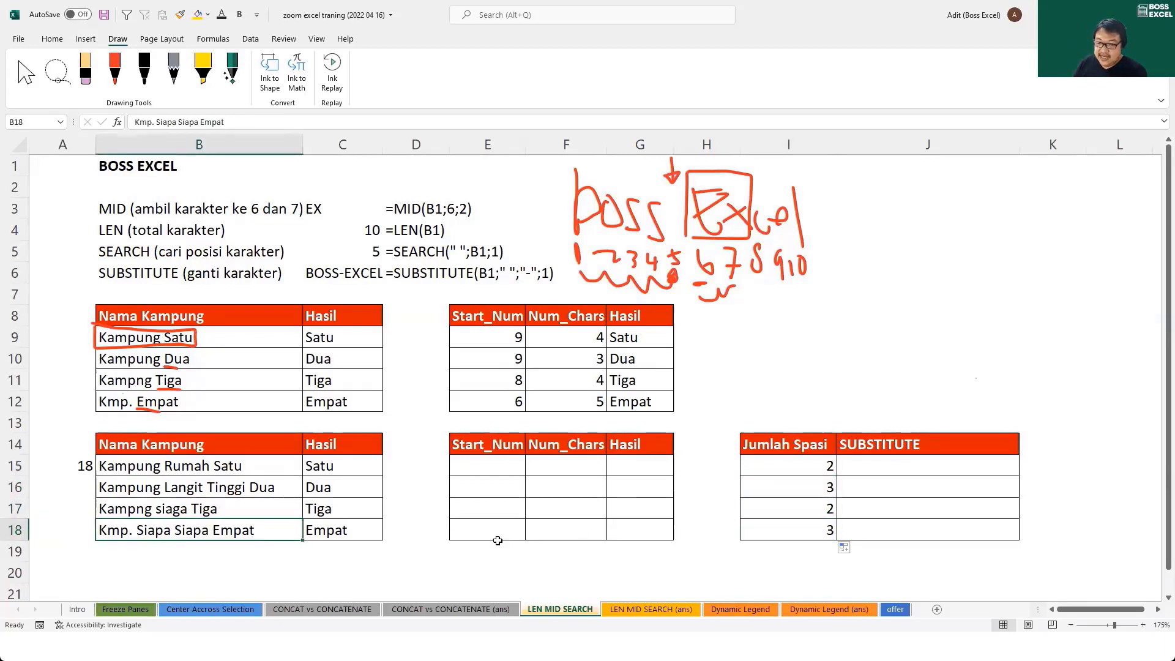
{"action": "left_click", "coordinate": [803, 531]}
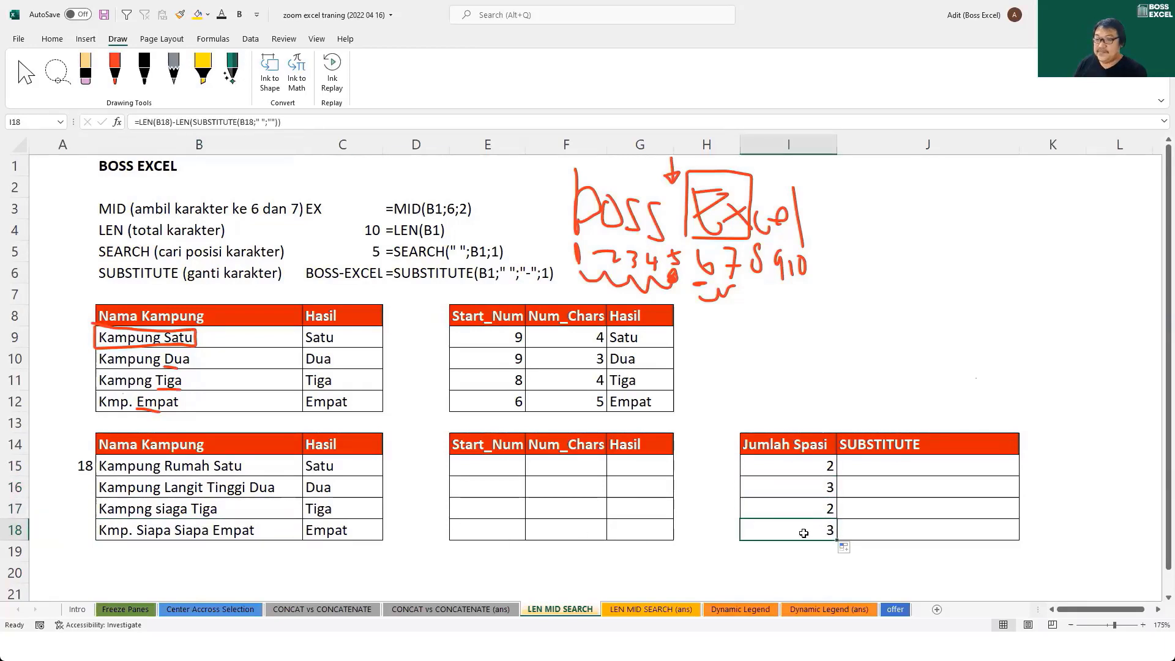
Delete the stray 18 in A15.
{"action": "left_click", "coordinate": [80, 460]}
{"action": "key", "text": "Delete"}
{"action": "left_click", "coordinate": [855, 468]}
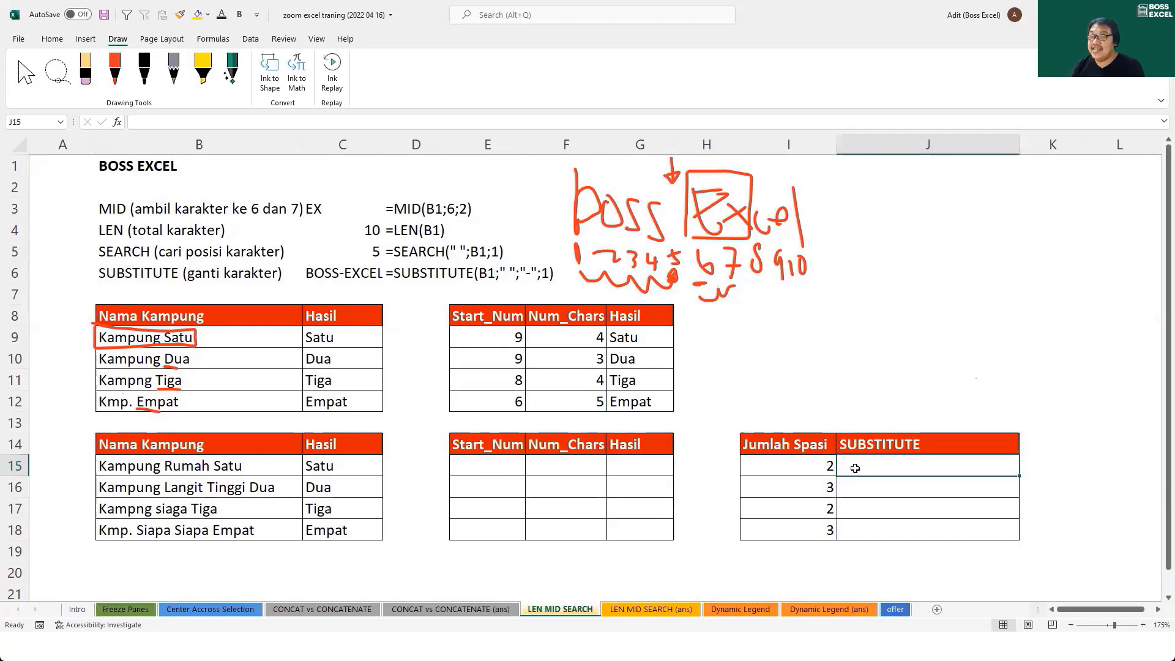
Enter =SUBSTITUTE(B15;" ";"/";I15) in J15 and fill it down to J18.
{"action": "type", "text": "="}
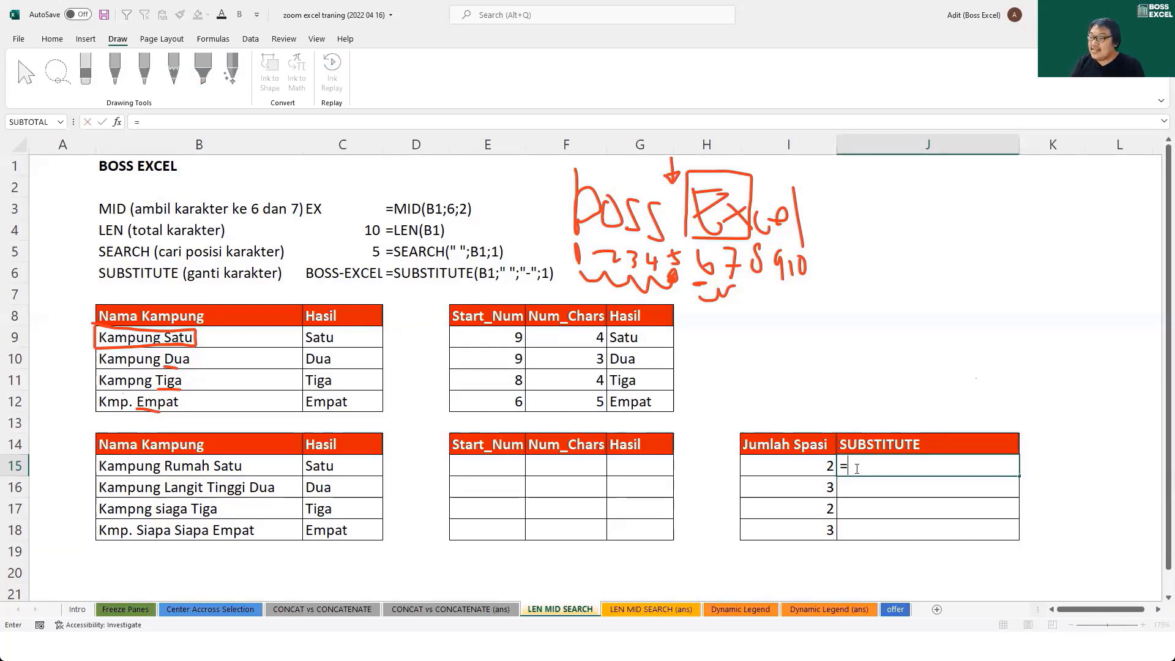
{"action": "type", "text": "sub"}
{"action": "key", "text": "Tab"}
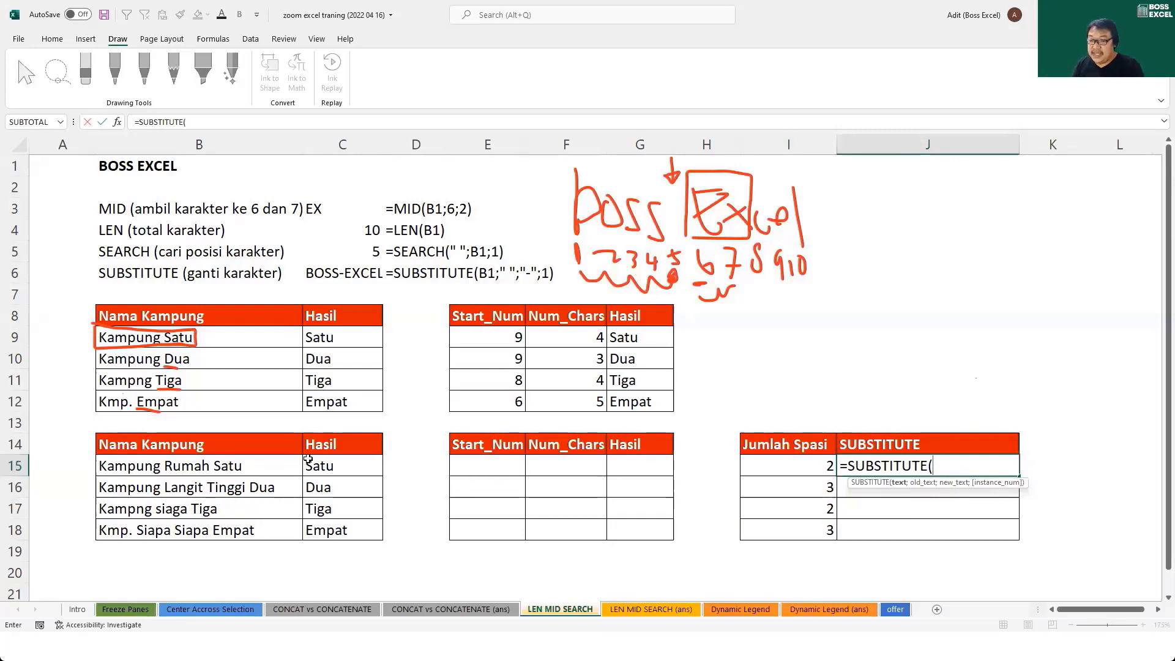
{"action": "left_click", "coordinate": [266, 468]}
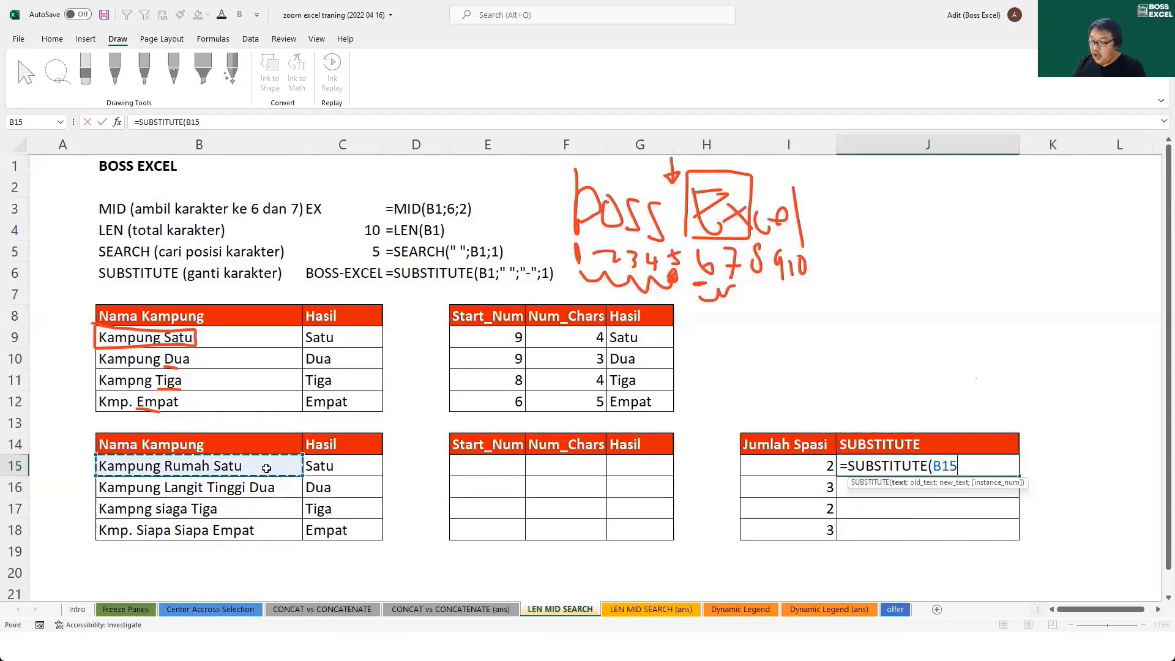
{"action": "type", "text": ";\" \""}
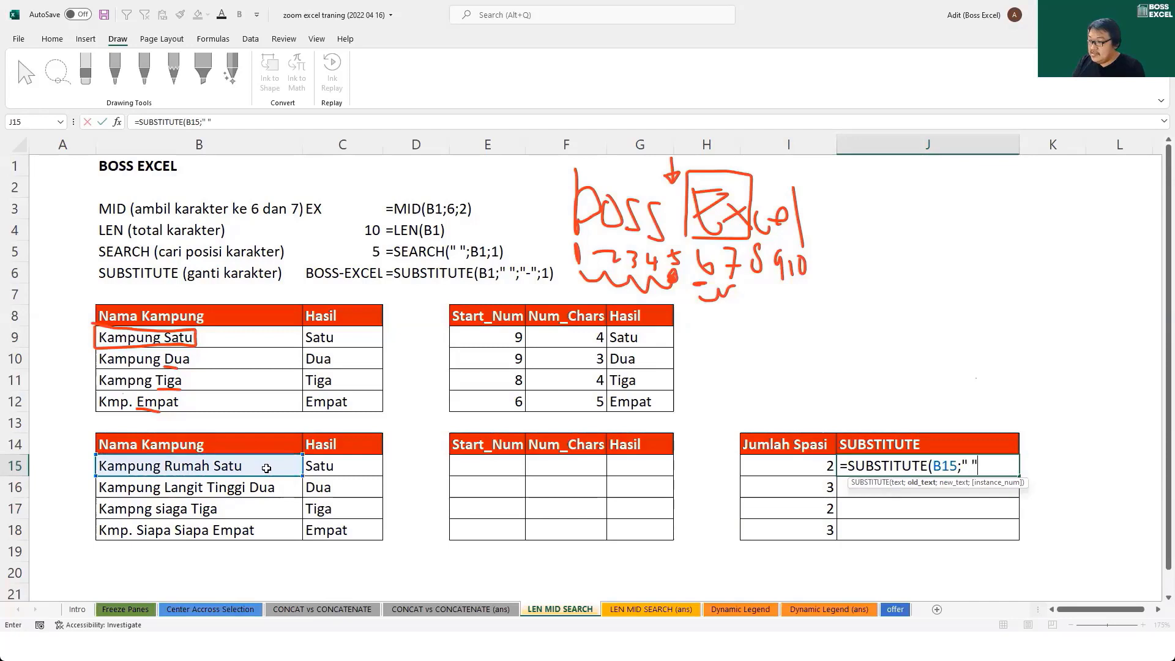
{"action": "type", "text": ";"}
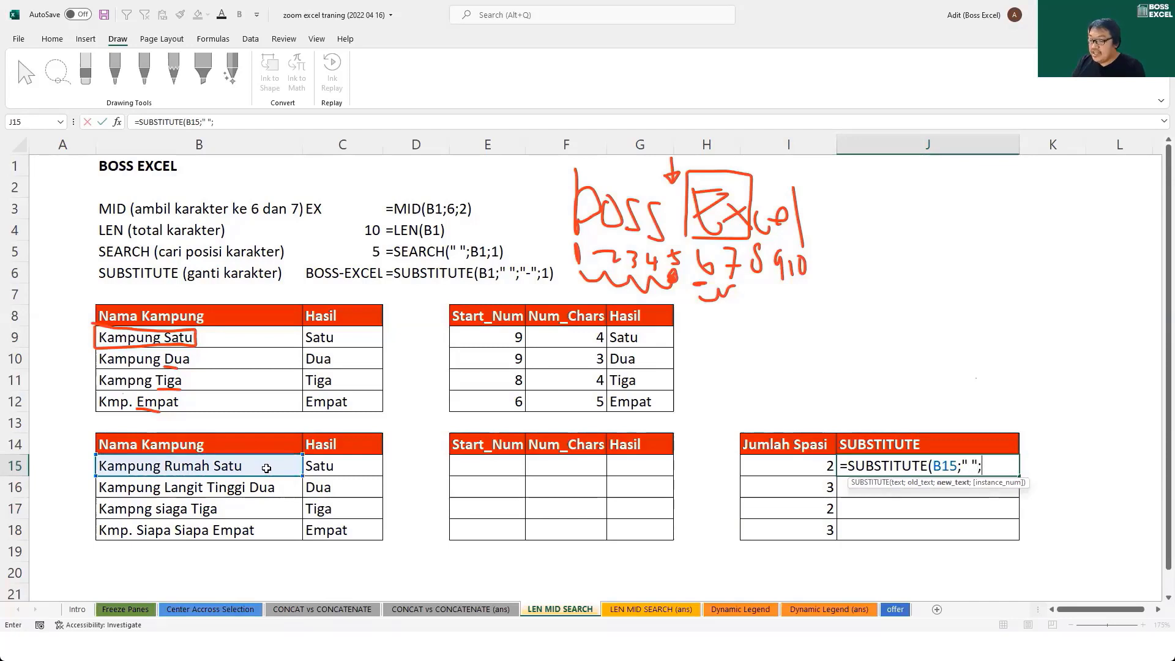
{"action": "type", "text": "\"/\""}
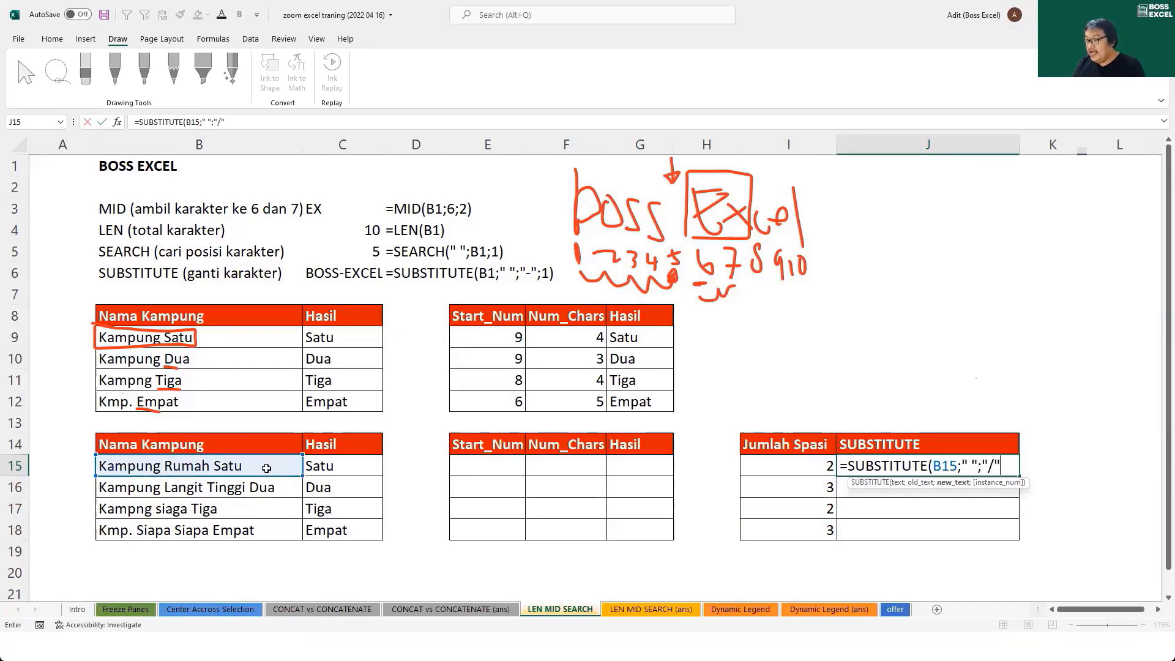
{"action": "type", "text": ";"}
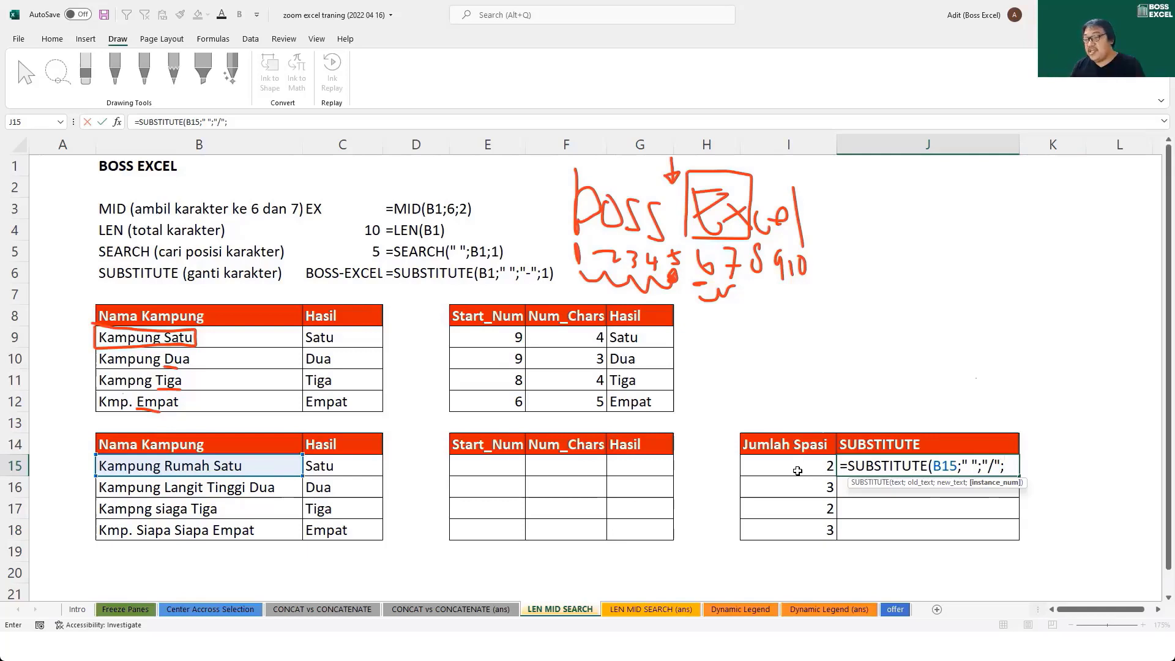
{"action": "left_click", "coordinate": [798, 471]}
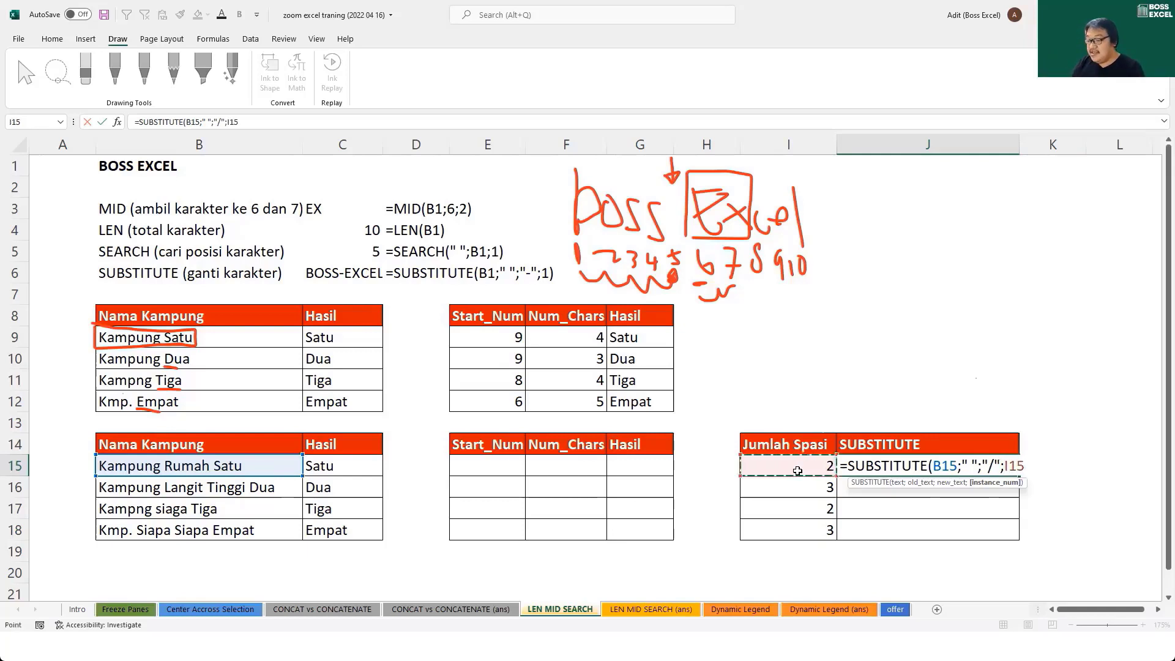
{"action": "key", "text": "Return"}
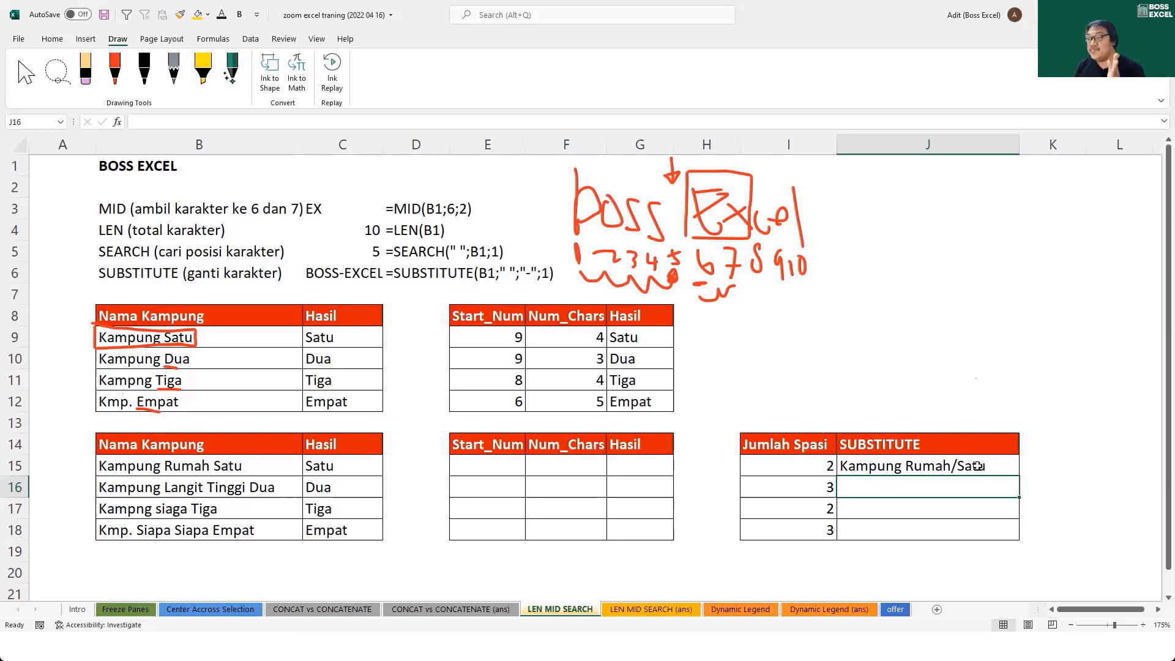
{"action": "left_click", "coordinate": [977, 467]}
{"action": "left_click_drag", "start_coordinate": [1019, 477], "coordinate": [1020, 534]}
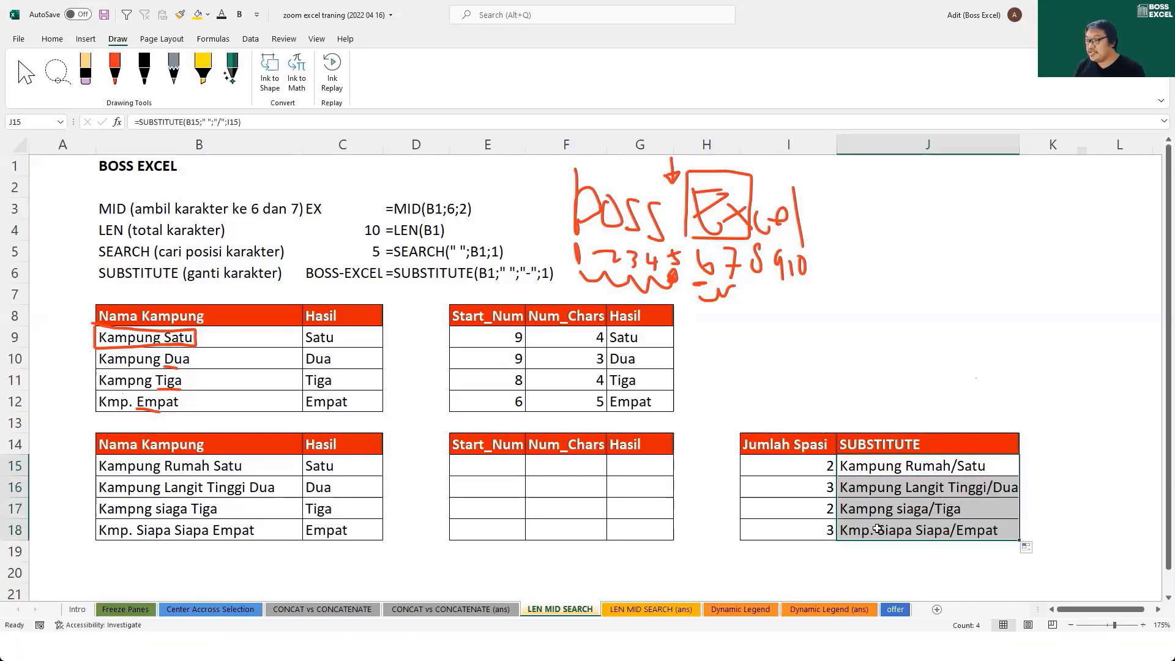
{"action": "left_click", "coordinate": [475, 468]}
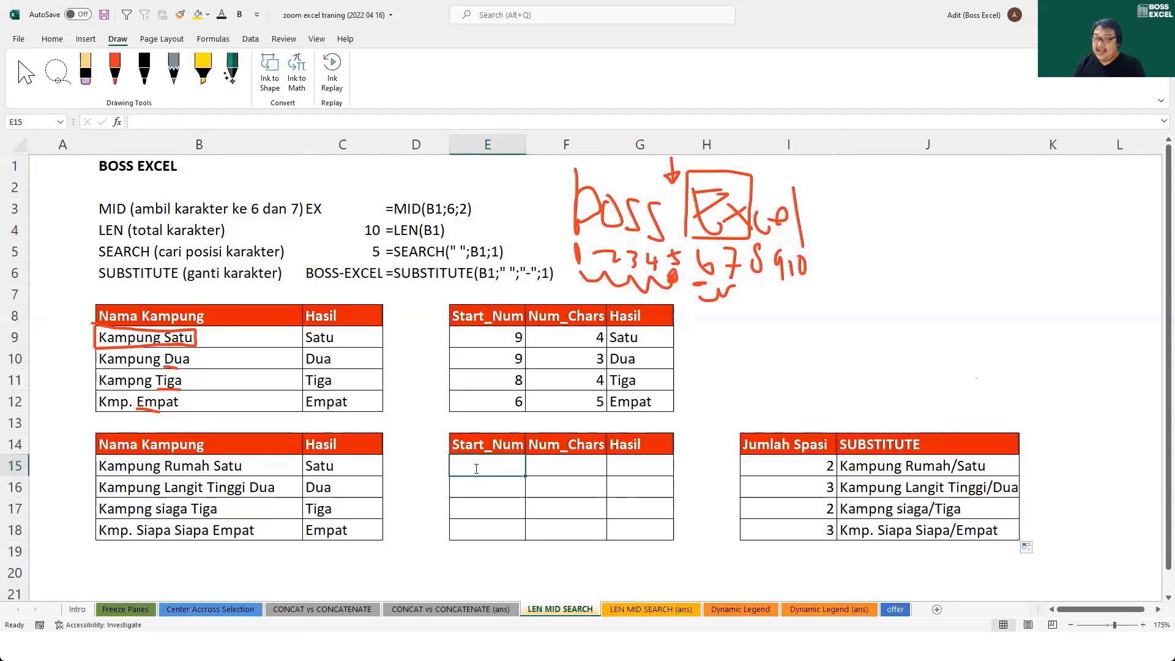
Enter =SEARCH("/";J15;1) in E15 and fill it down to E18, giving 14, 22, 13, 17.
{"action": "type", "text": "="}
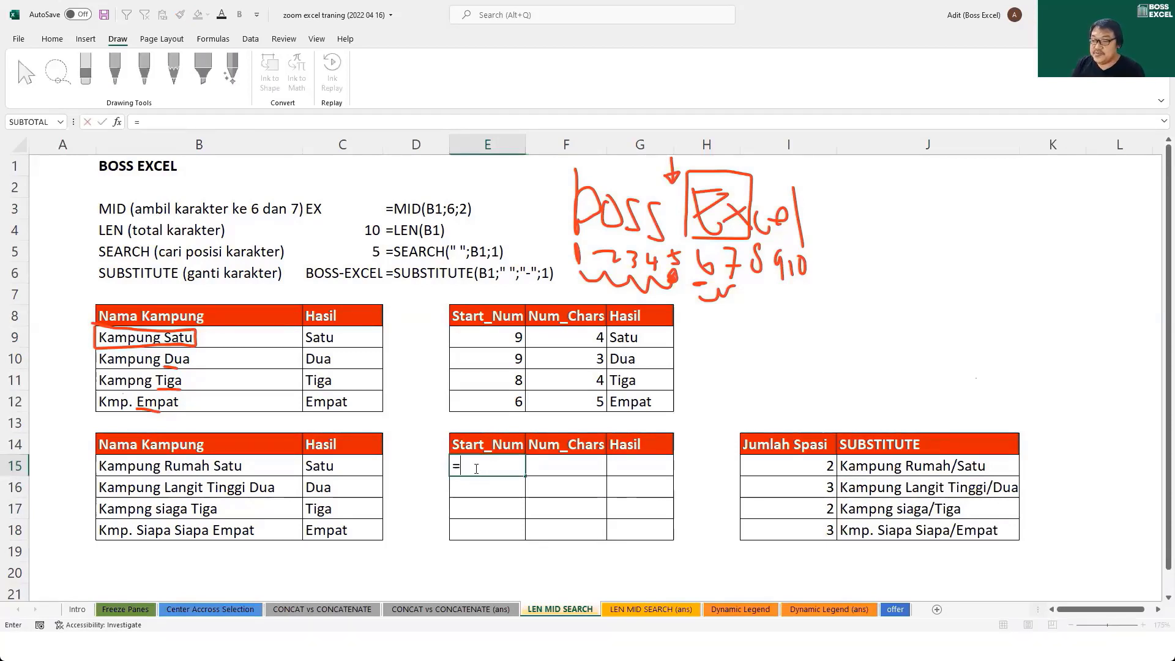
{"action": "type", "text": "SEARCH("}
{"action": "left_click", "coordinate": [912, 465]}
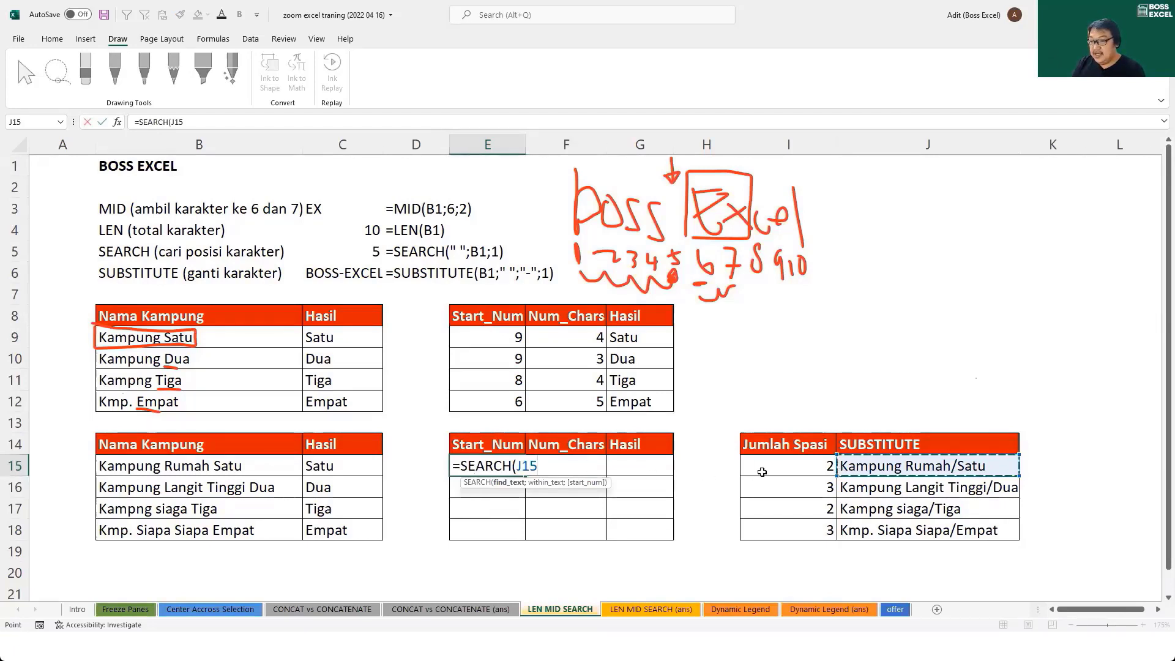
{"action": "key", "text": "BackSpace"}
{"action": "key", "text": "BackSpace"}
{"action": "key", "text": "BackSpace"}
{"action": "type", "text": "\"/"}
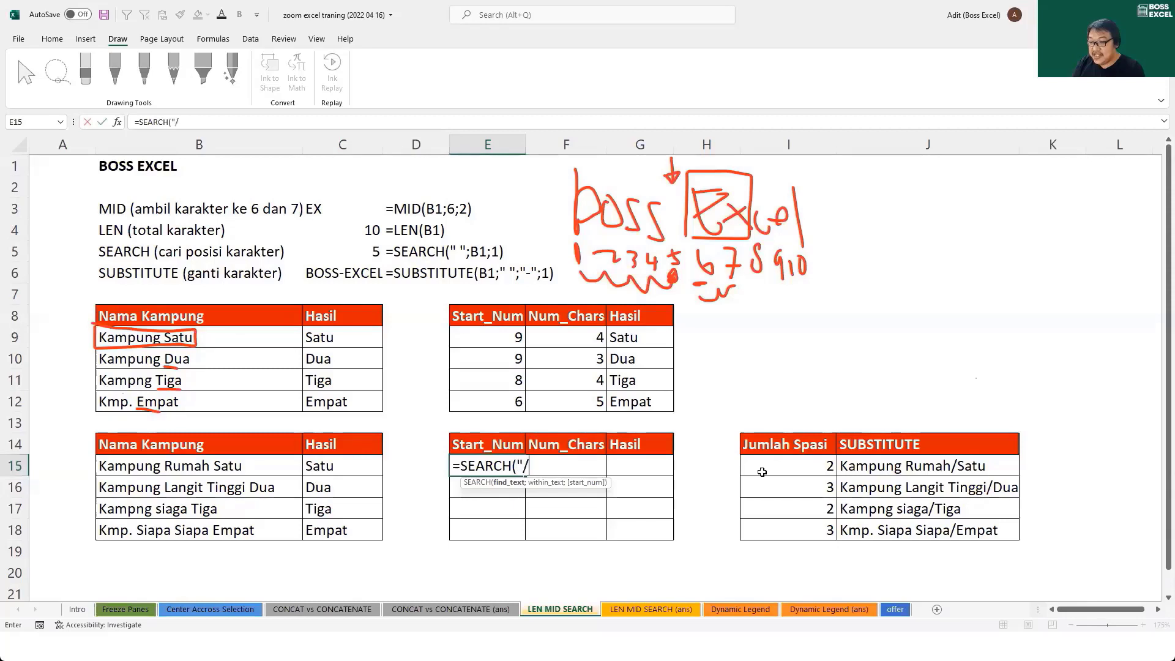
{"action": "type", "text": "\";"}
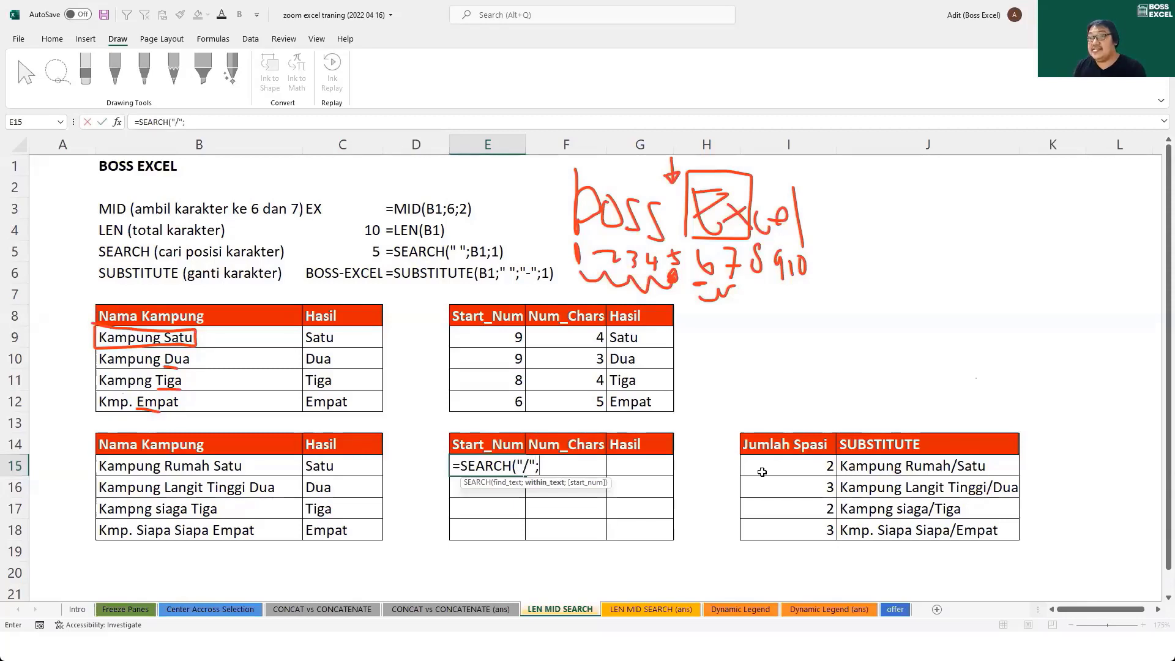
{"action": "left_click", "coordinate": [966, 469]}
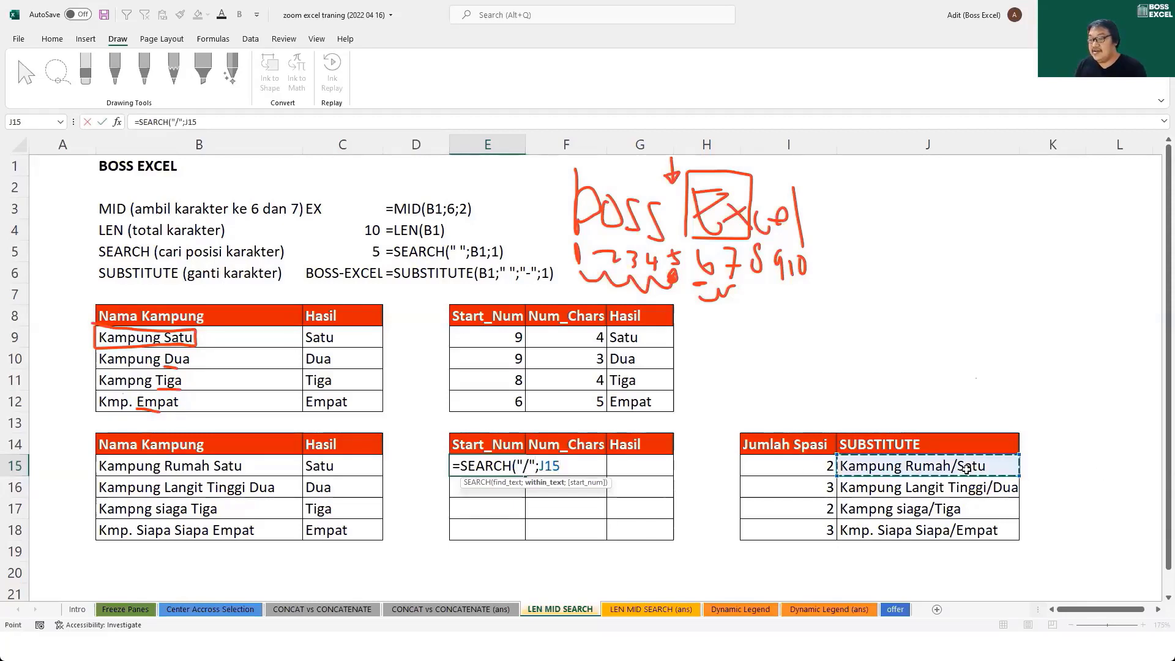
{"action": "type", "text": ";"}
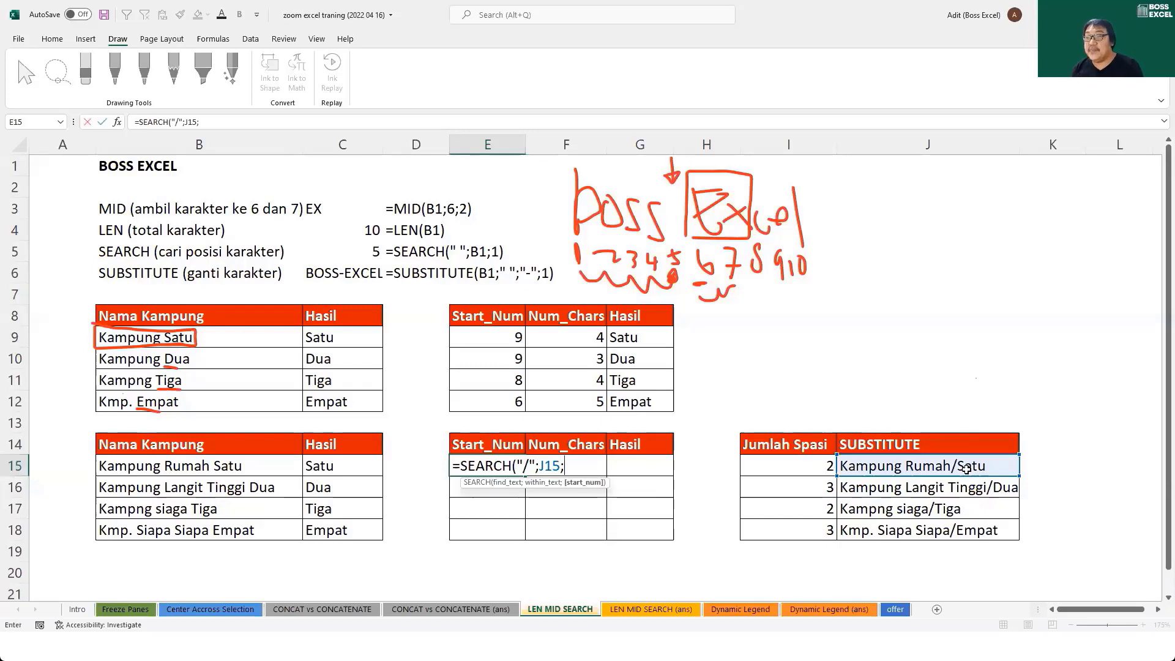
{"action": "type", "text": "1"}
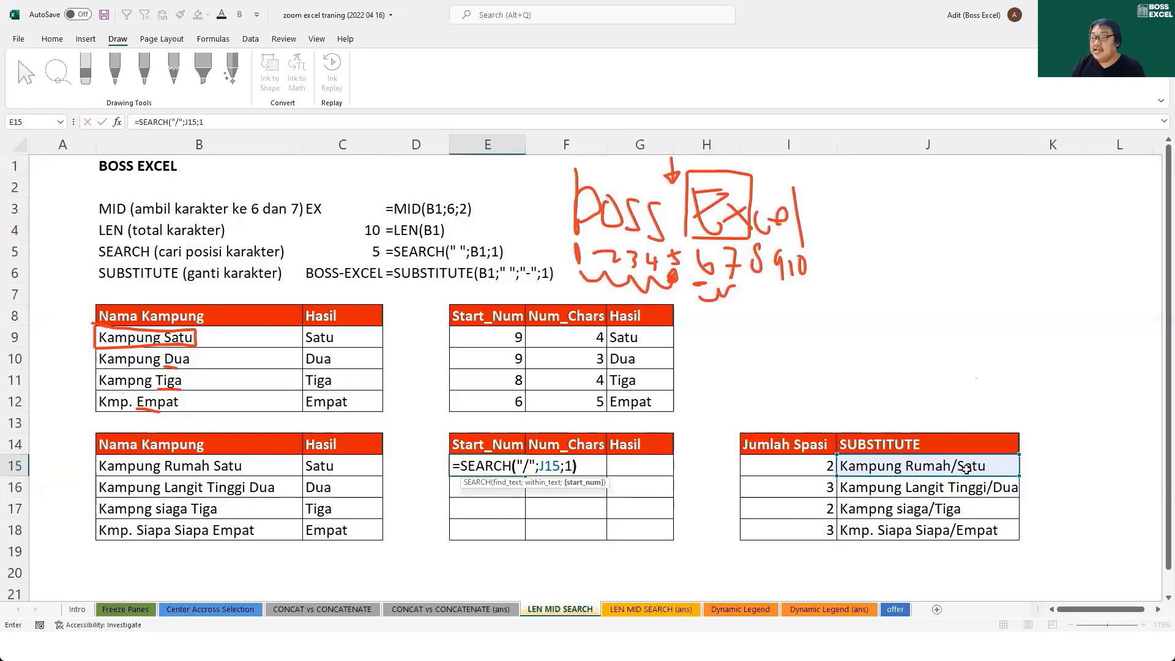
{"action": "key", "text": "Return"}
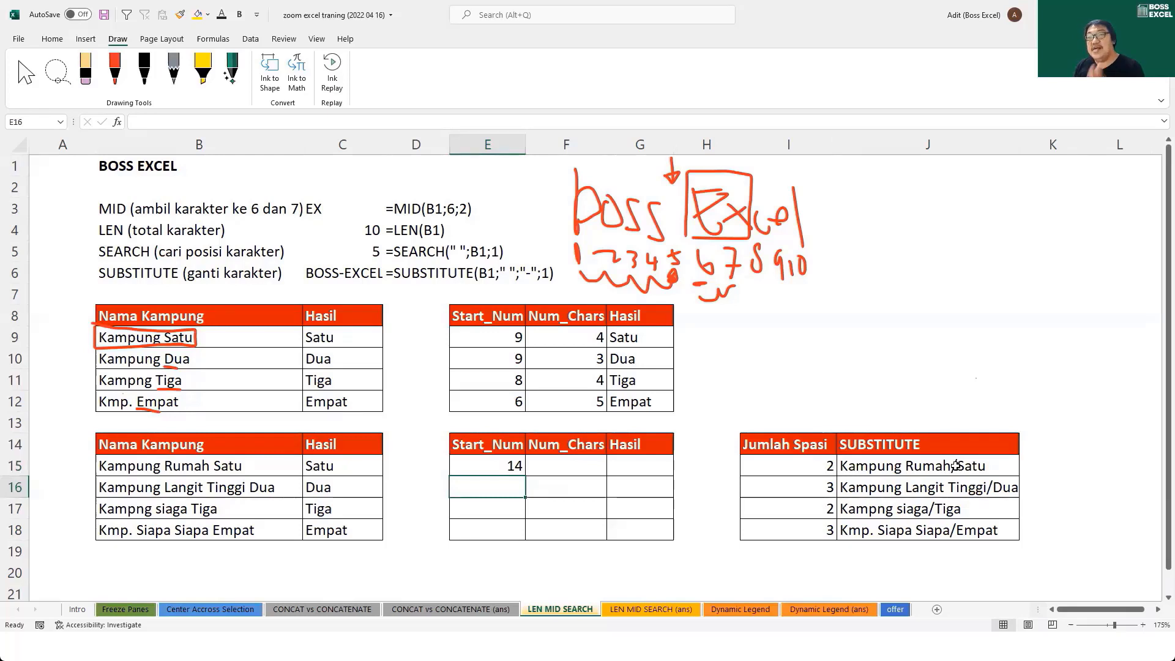
{"action": "left_click", "coordinate": [518, 463]}
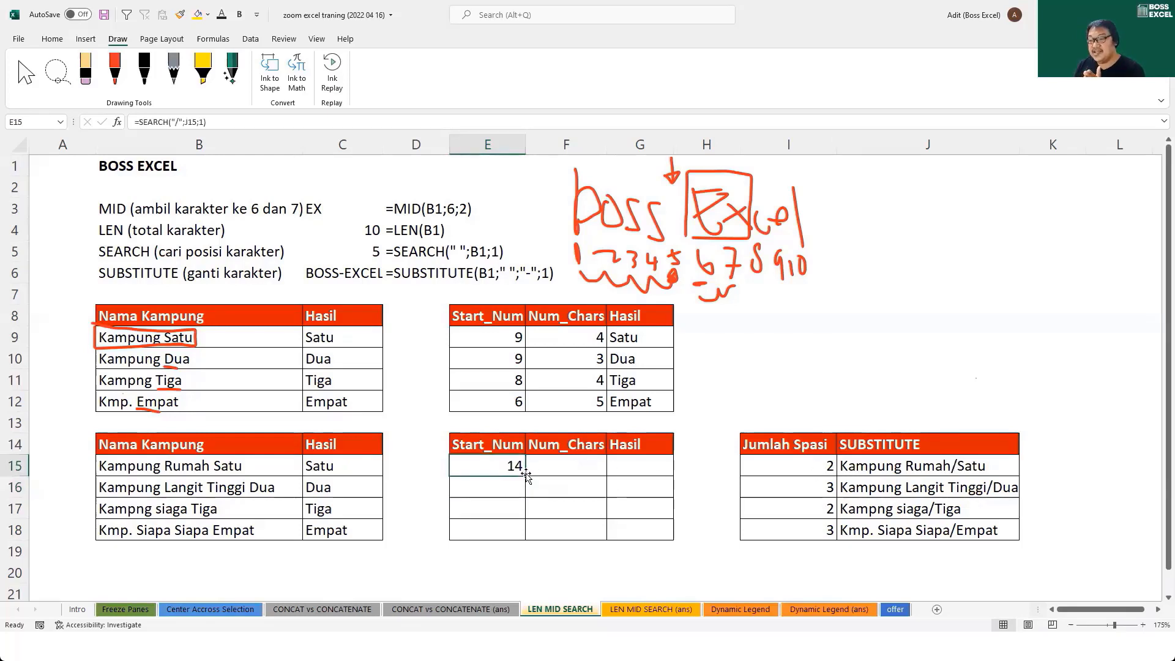
{"action": "left_click", "coordinate": [521, 488]}
{"action": "left_click_drag", "start_coordinate": [523, 502], "coordinate": [517, 531]}
{"action": "left_click_drag", "start_coordinate": [515, 466], "coordinate": [525, 541]}
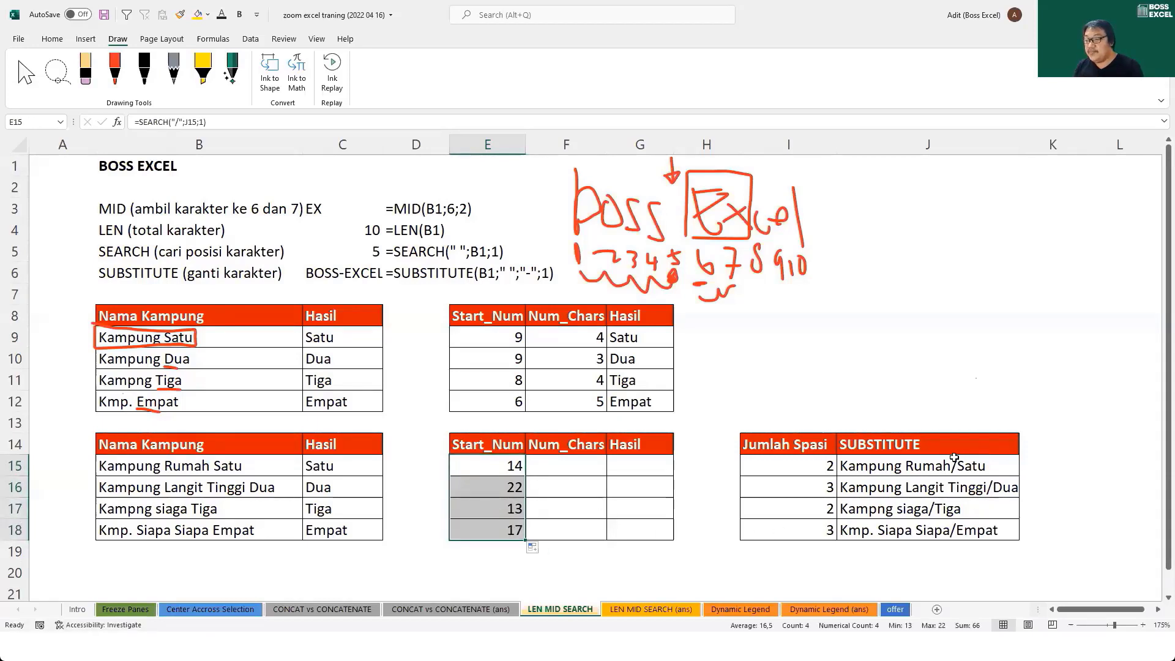
{"action": "left_click", "coordinate": [490, 459]}
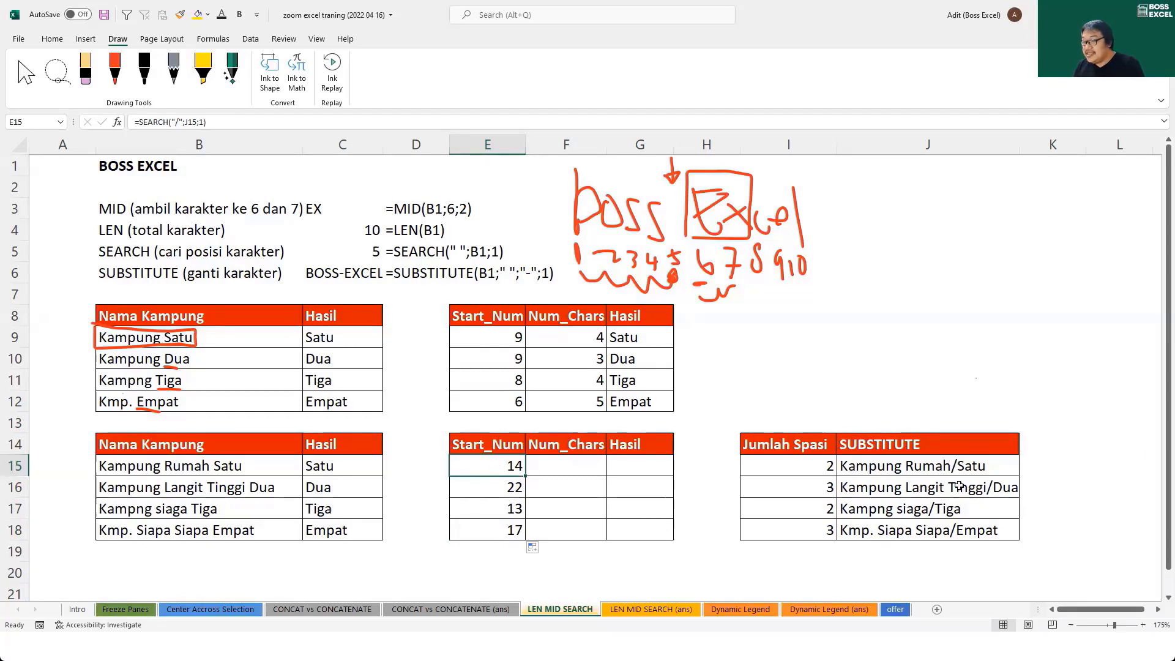
Add 1 to the Start_Num formula and fill it to E18, giving 15, 23, 14, 18.
{"action": "key", "text": "F2"}
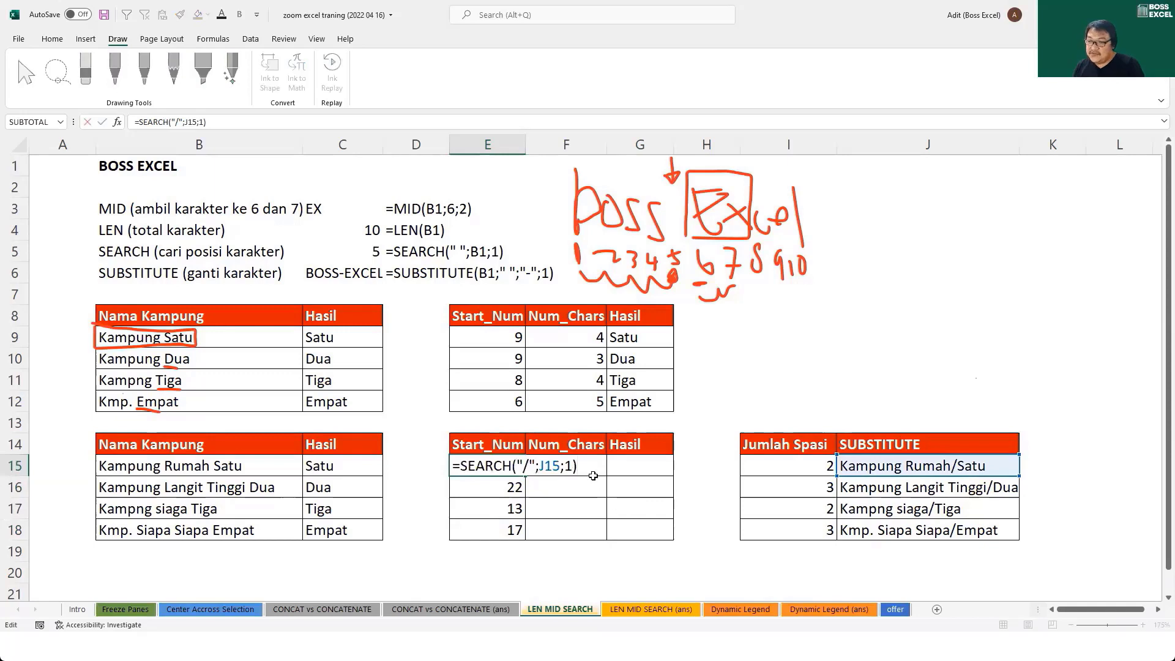
{"action": "type", "text": "+1"}
{"action": "key", "text": "Return"}
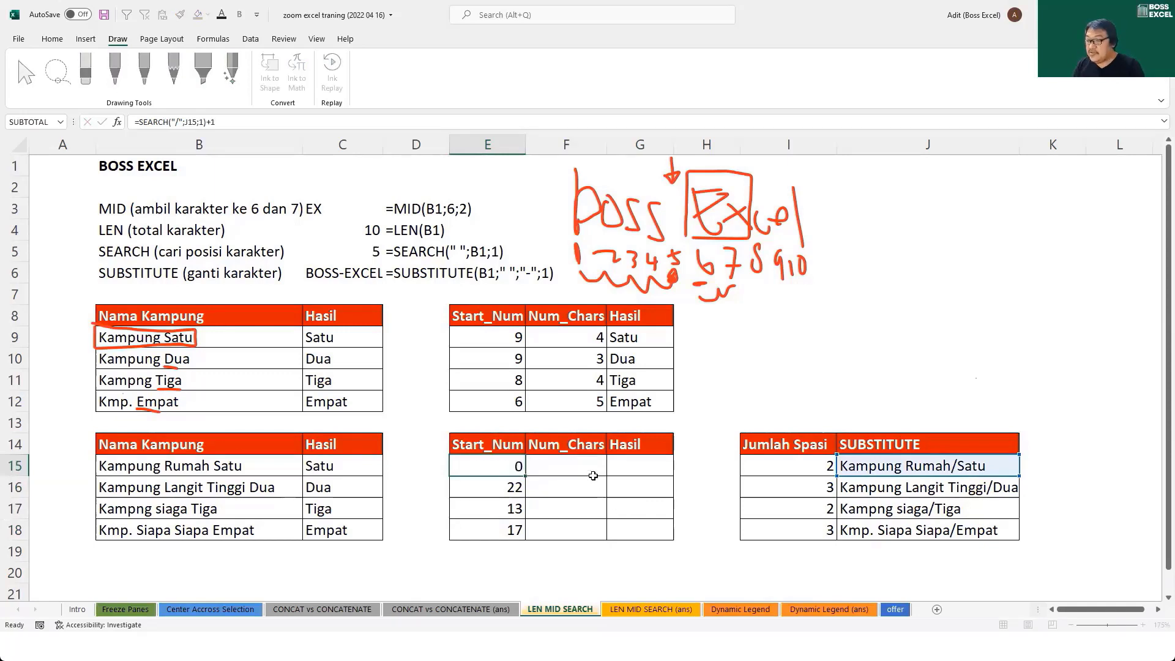
{"action": "left_click", "coordinate": [518, 470]}
{"action": "left_click_drag", "start_coordinate": [526, 477], "coordinate": [525, 534]}
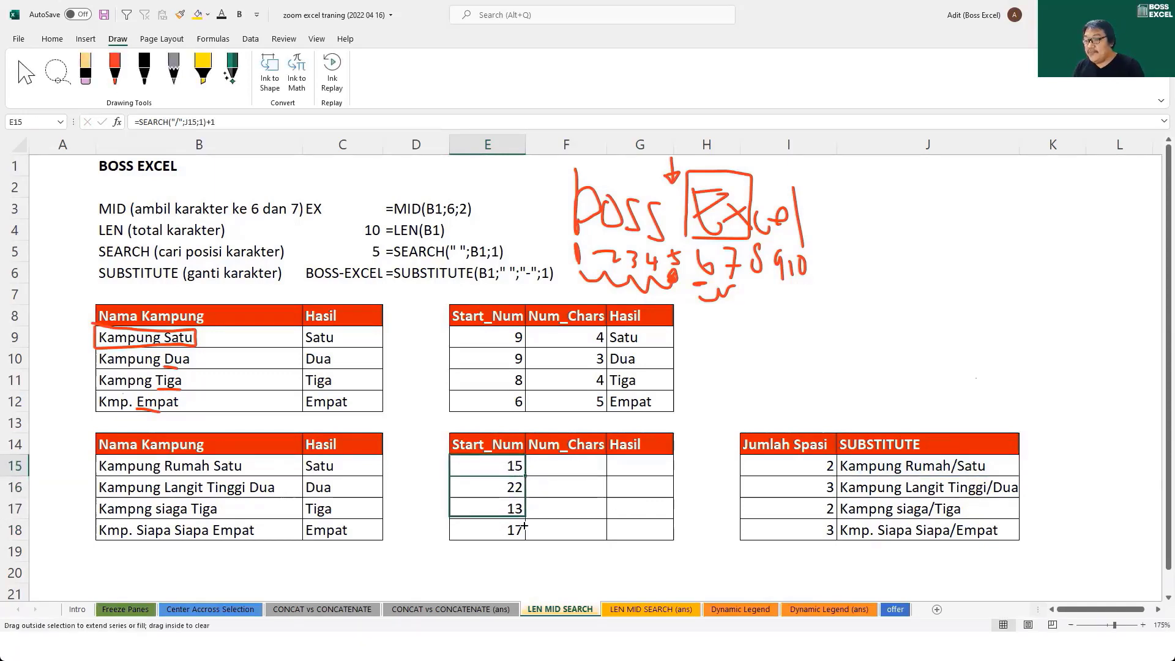
Mark the slash in Kampung Rumah/Satu with a red ink arrow and a circle.
{"action": "left_click", "coordinate": [964, 470]}
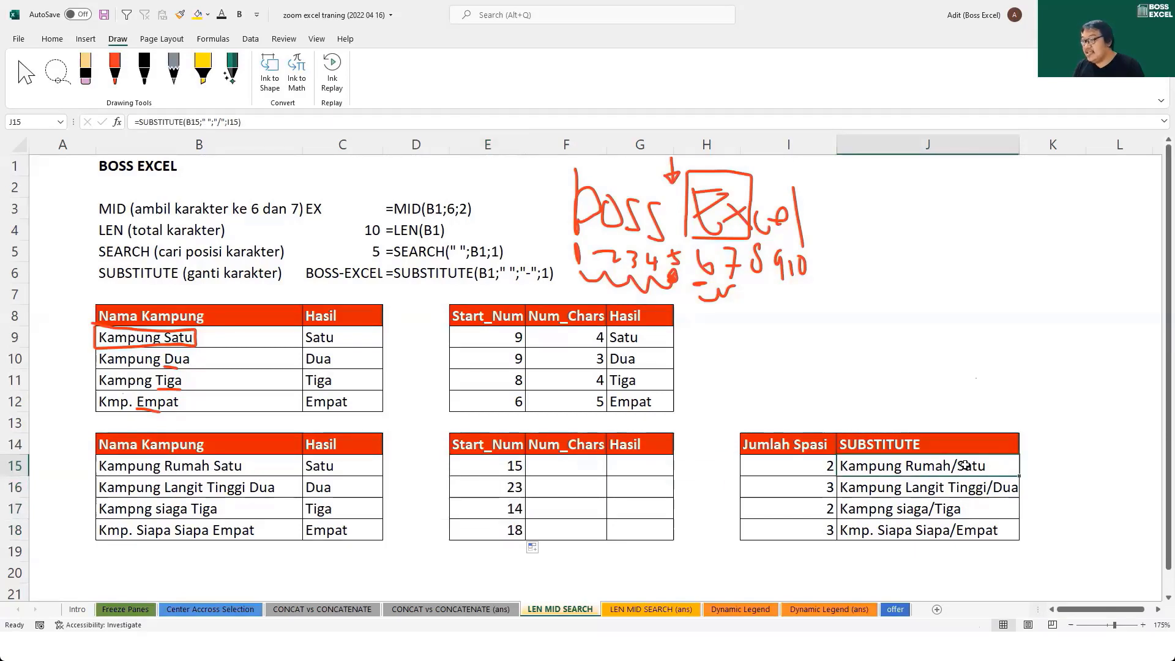
{"action": "left_click", "coordinate": [114, 70]}
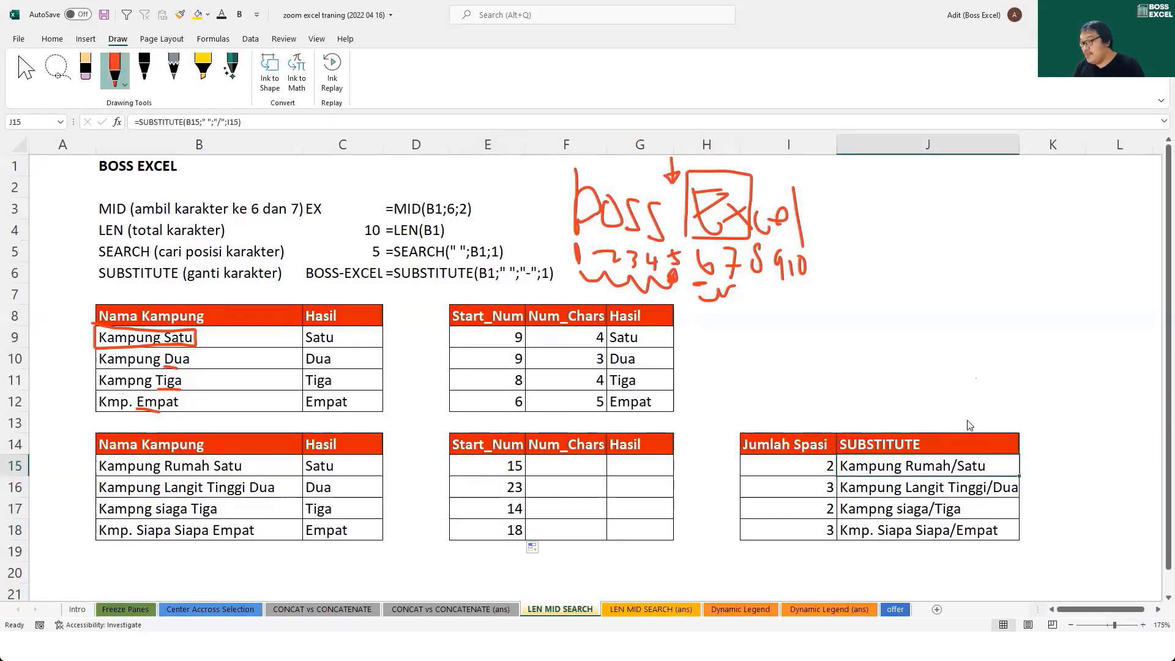
{"action": "left_click_drag", "start_coordinate": [957, 423], "coordinate": [957, 435]}
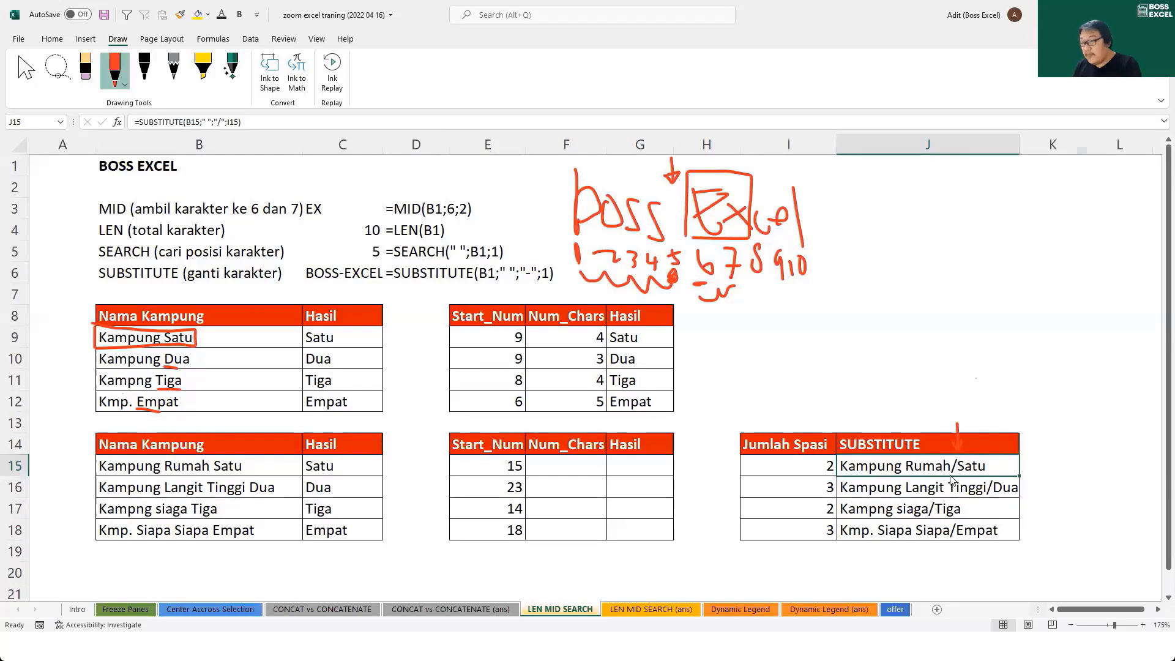
{"action": "left_click_drag", "start_coordinate": [955, 471], "coordinate": [954, 474]}
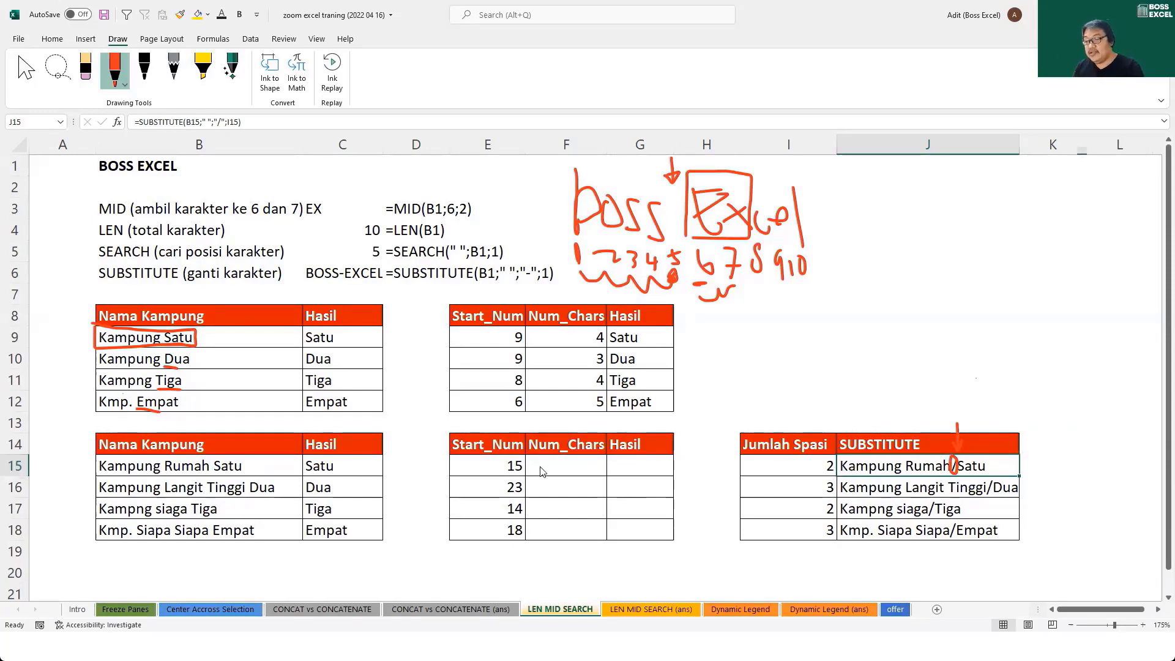
{"action": "key", "text": "Escape"}
Review the Start_Num values E15:E18 and the Num_Chars formula in F9.
{"action": "left_click_drag", "start_coordinate": [499, 465], "coordinate": [499, 530]}
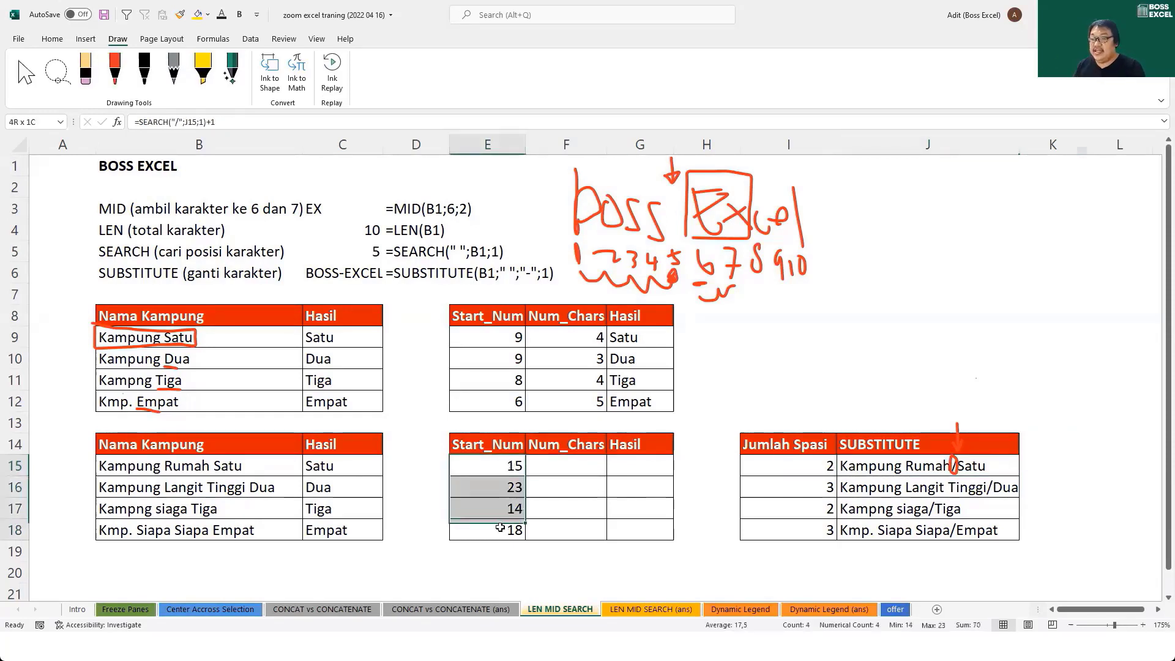
{"action": "left_click", "coordinate": [560, 465]}
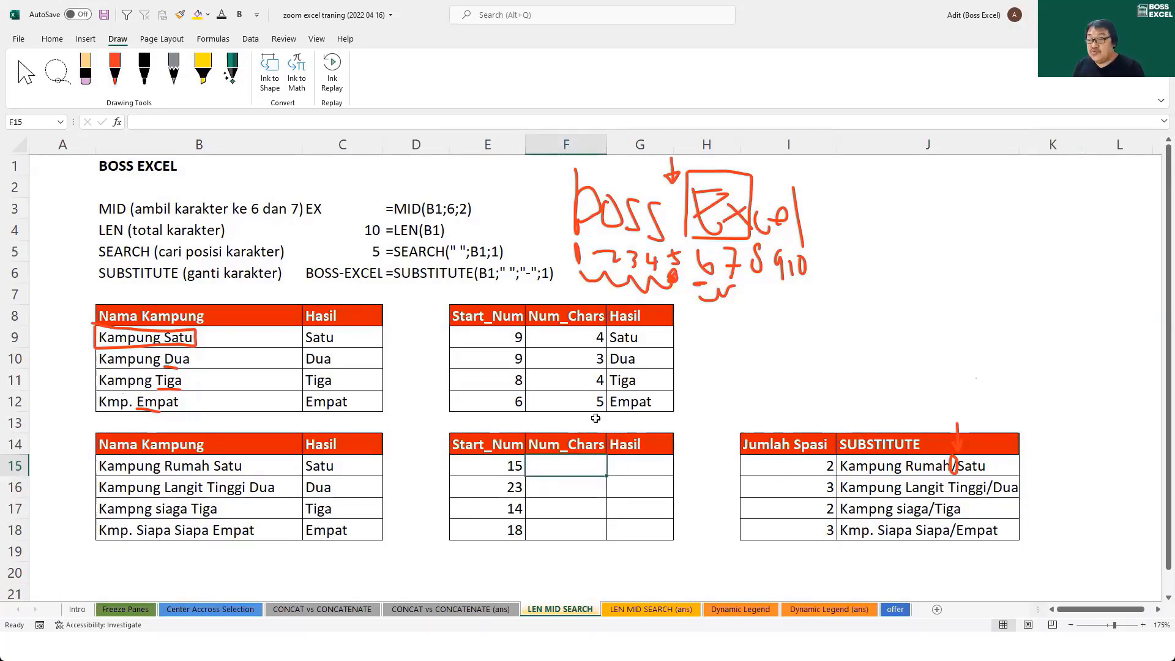
{"action": "left_click", "coordinate": [589, 339]}
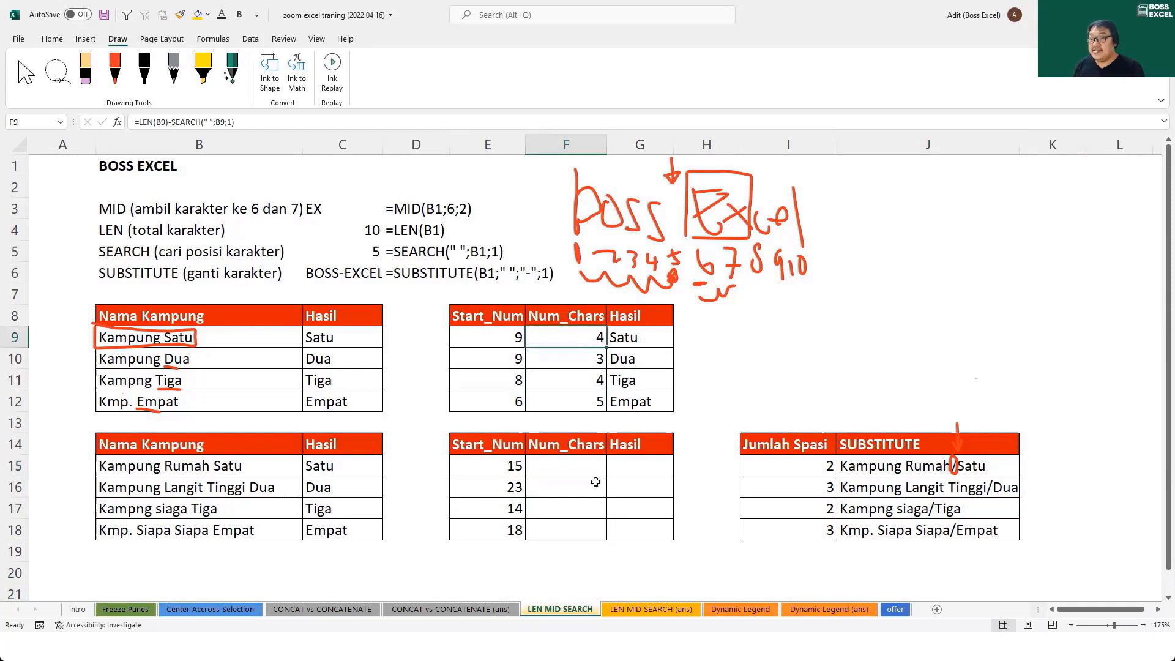
Enter =LEN(J15)-SEARCH("/";J15;1) in F15 for the first Num_Chars value.
{"action": "left_click", "coordinate": [565, 470]}
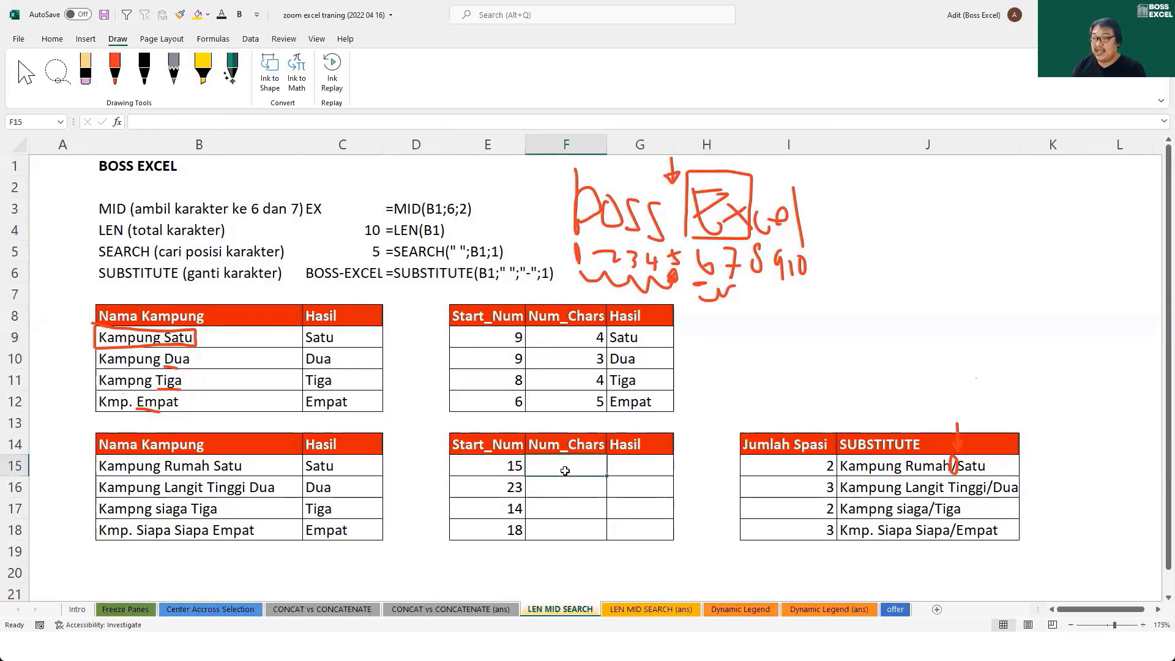
{"action": "type", "text": "="}
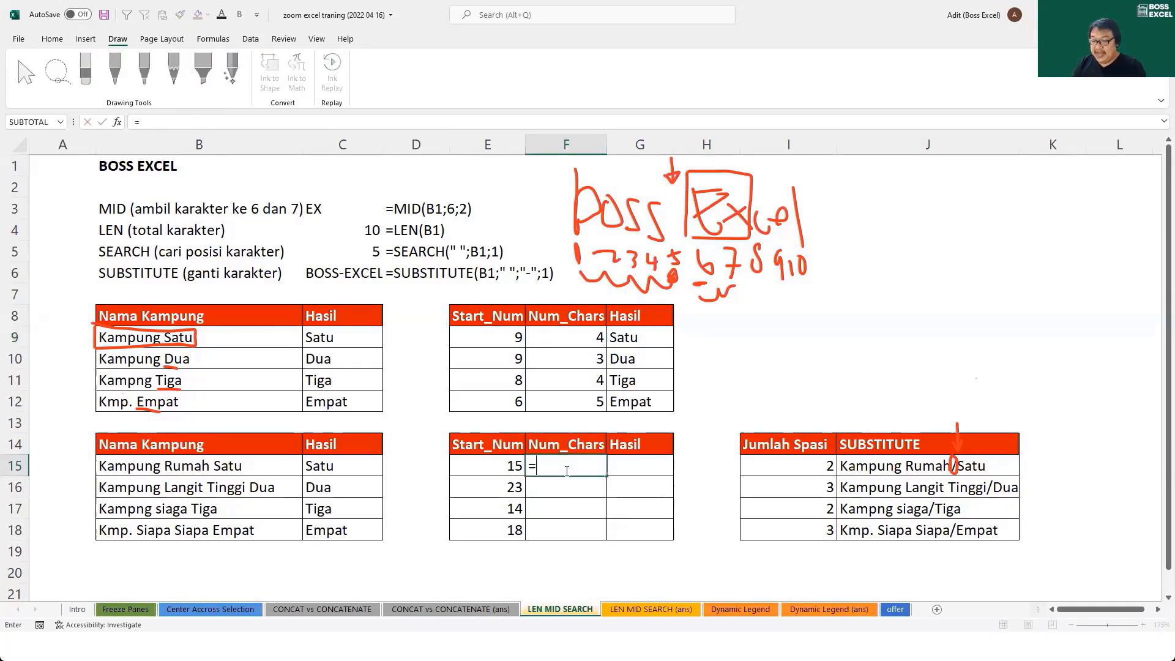
{"action": "type", "text": "LEN("}
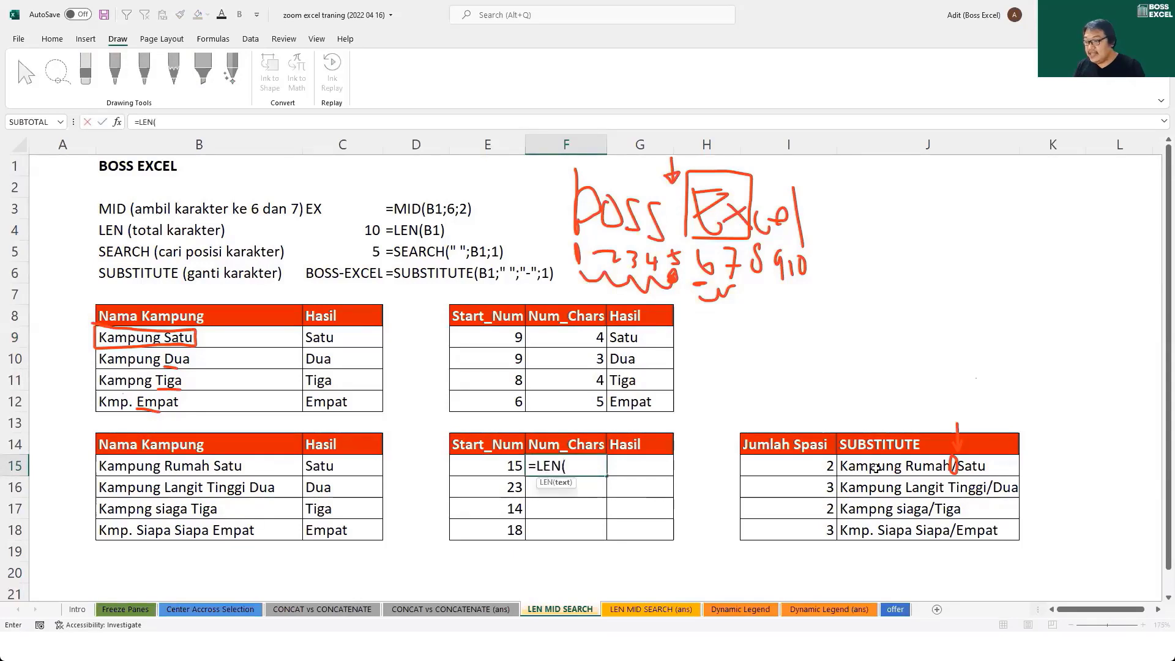
{"action": "left_click", "coordinate": [875, 467]}
{"action": "type", "text": ")-"}
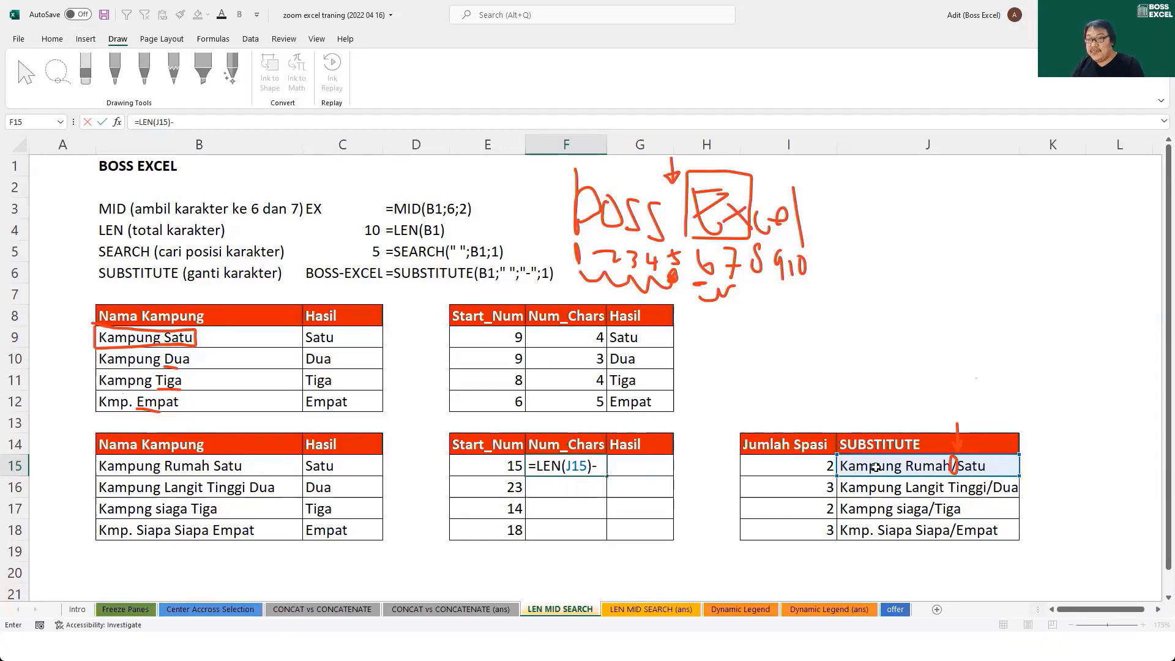
{"action": "type", "text": "se"}
{"action": "key", "text": "Tab"}
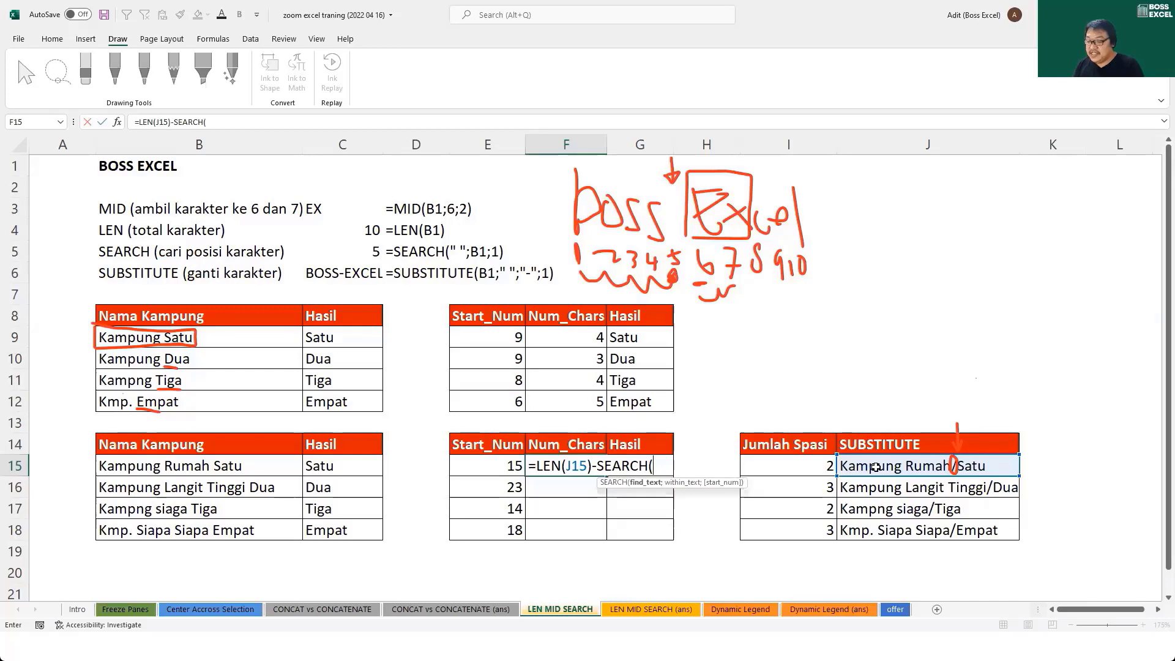
{"action": "type", "text": "\"/"}
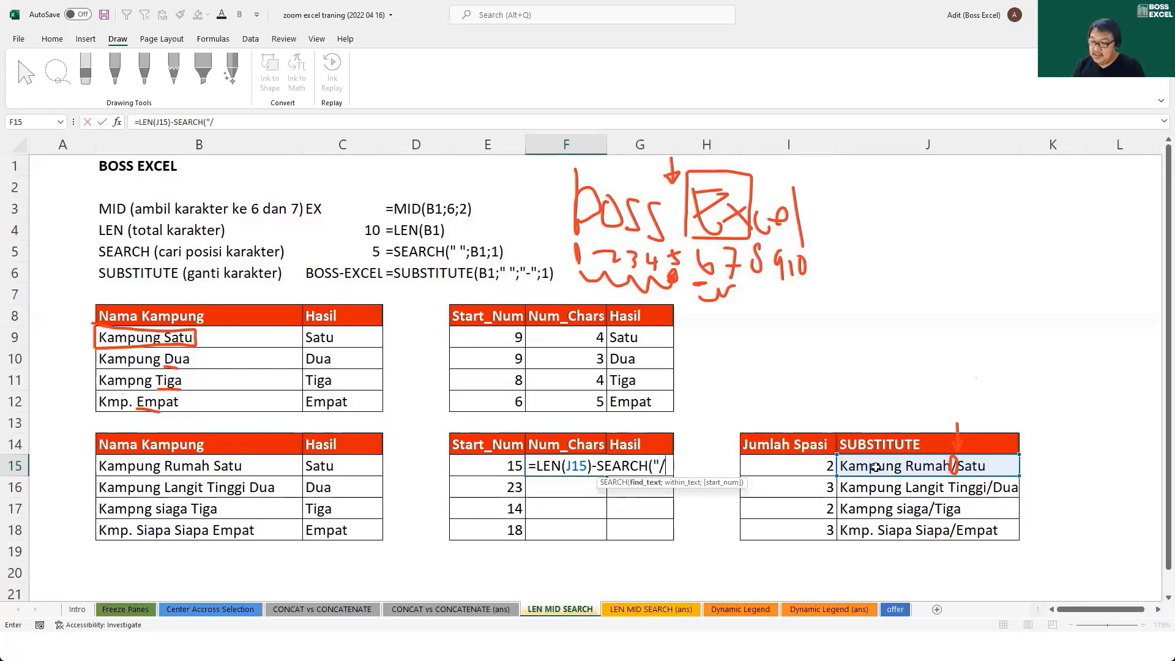
{"action": "type", "text": "\";"}
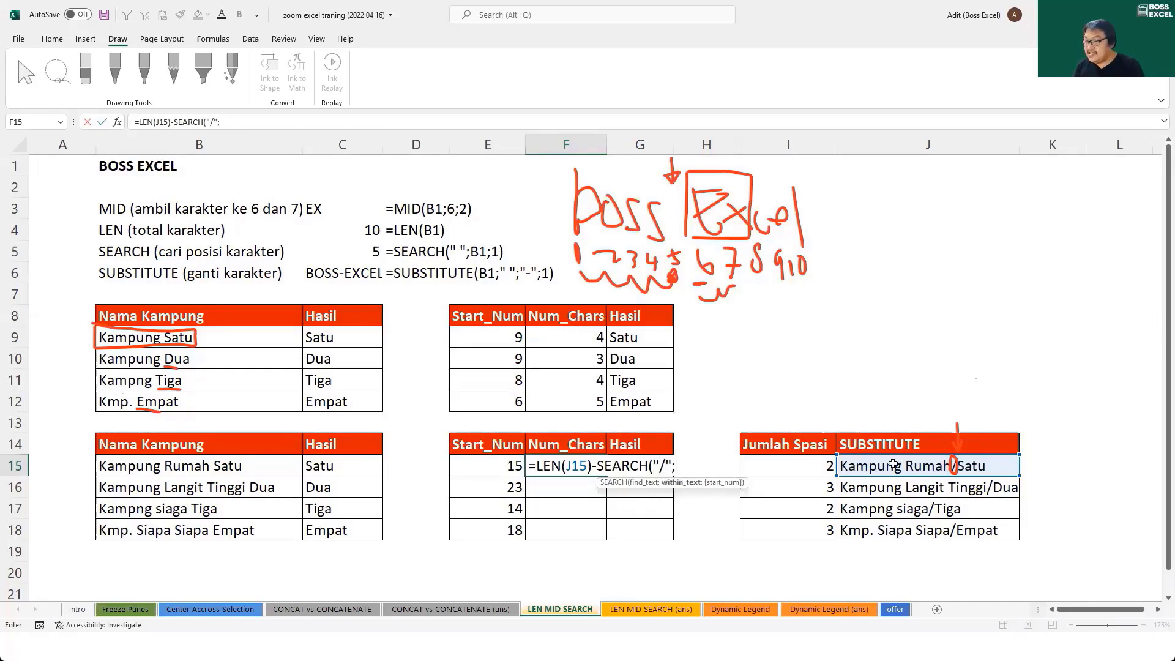
{"action": "left_click", "coordinate": [893, 466]}
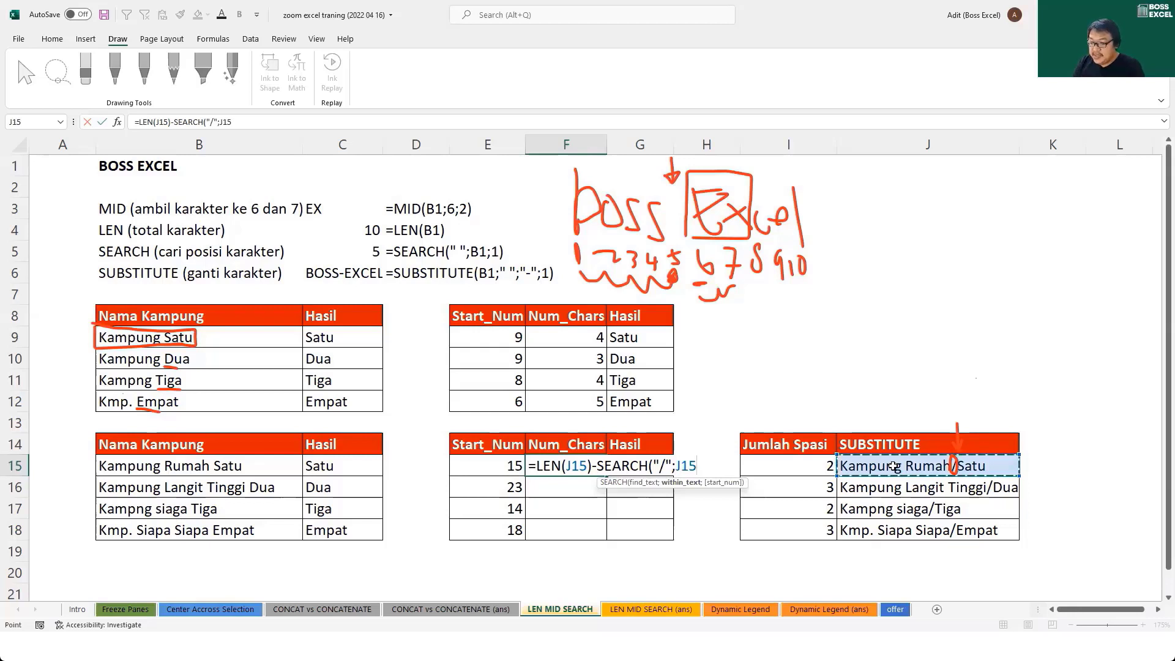
{"action": "type", "text": ";1)"}
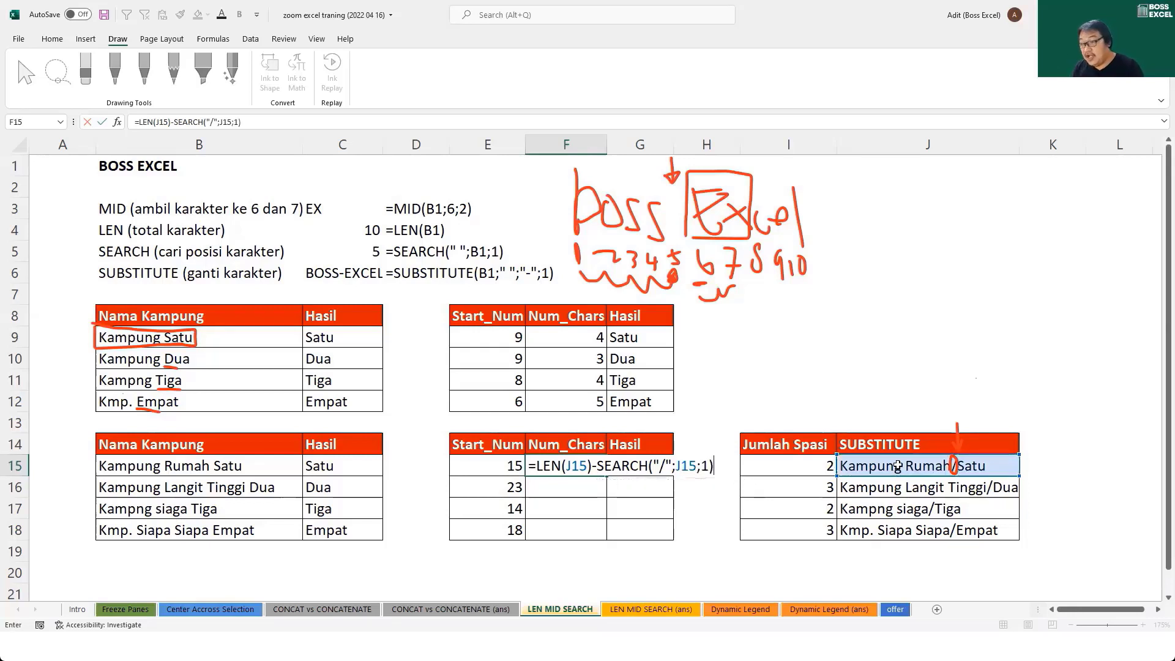
{"action": "left_click_drag", "start_coordinate": [953, 460], "coordinate": [954, 477]}
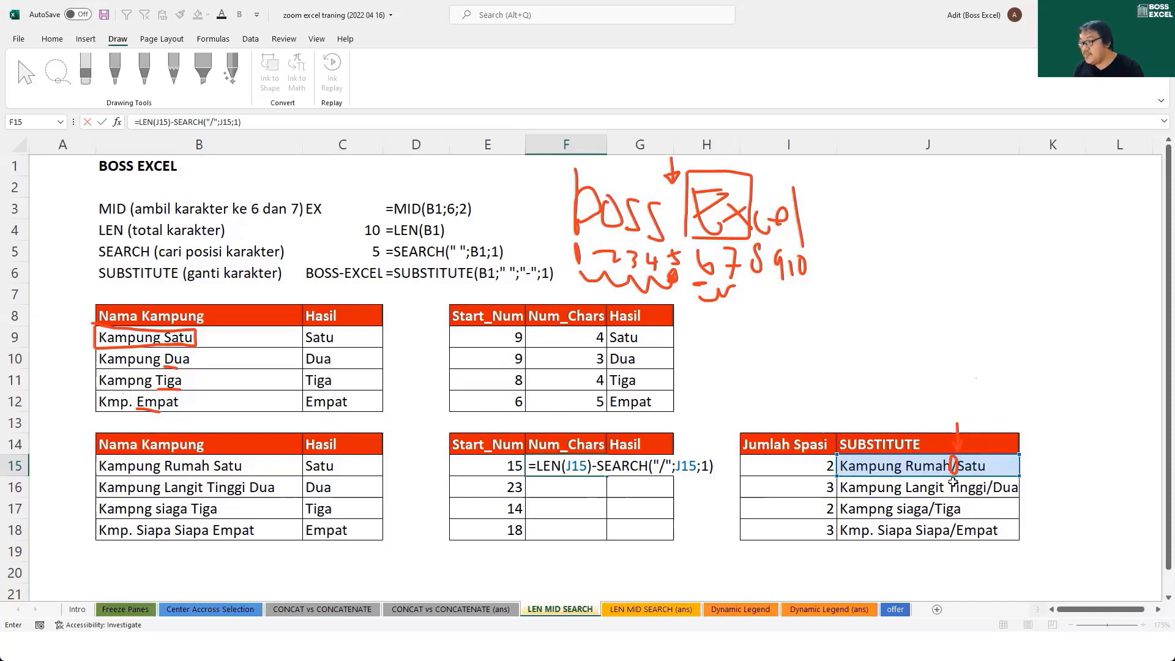
{"action": "key", "text": "Return"}
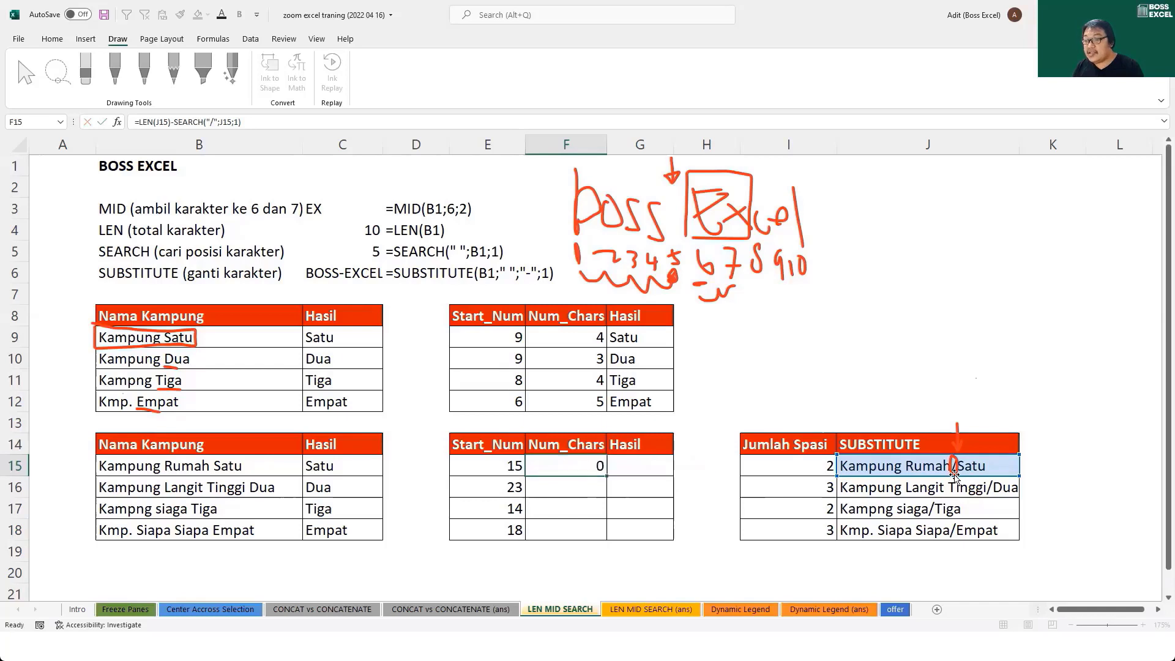
Copy the Num_Chars formula down to F18, giving 4, 3, 4 and 5.
{"action": "left_click", "coordinate": [599, 467]}
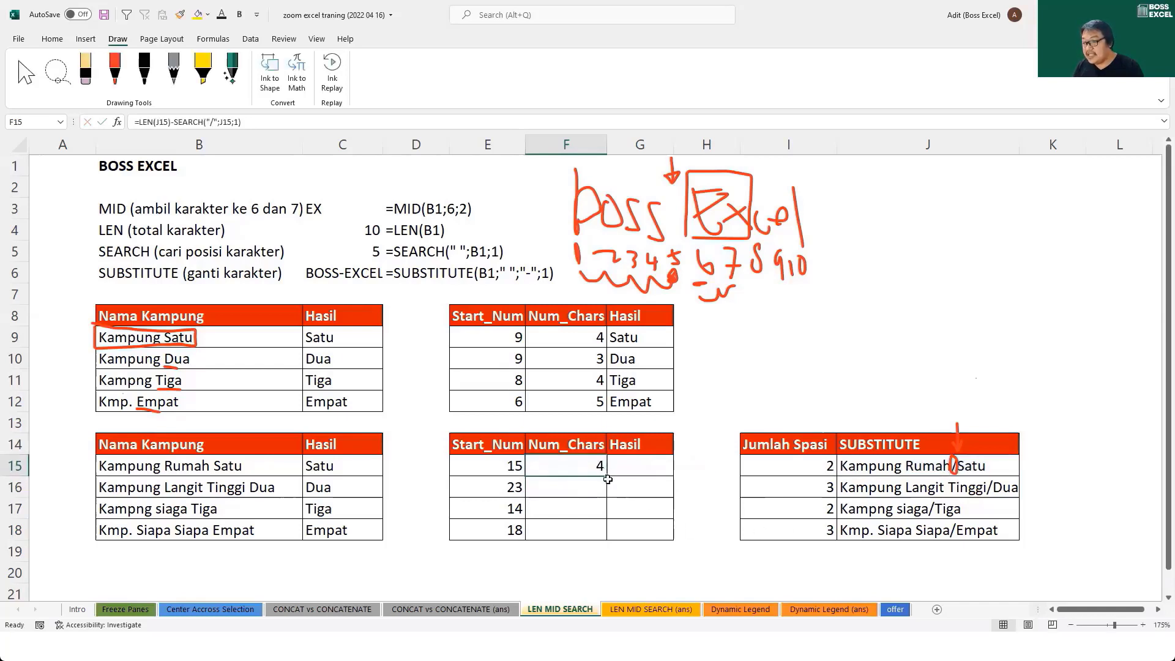
{"action": "left_click_drag", "start_coordinate": [608, 492], "coordinate": [597, 532]}
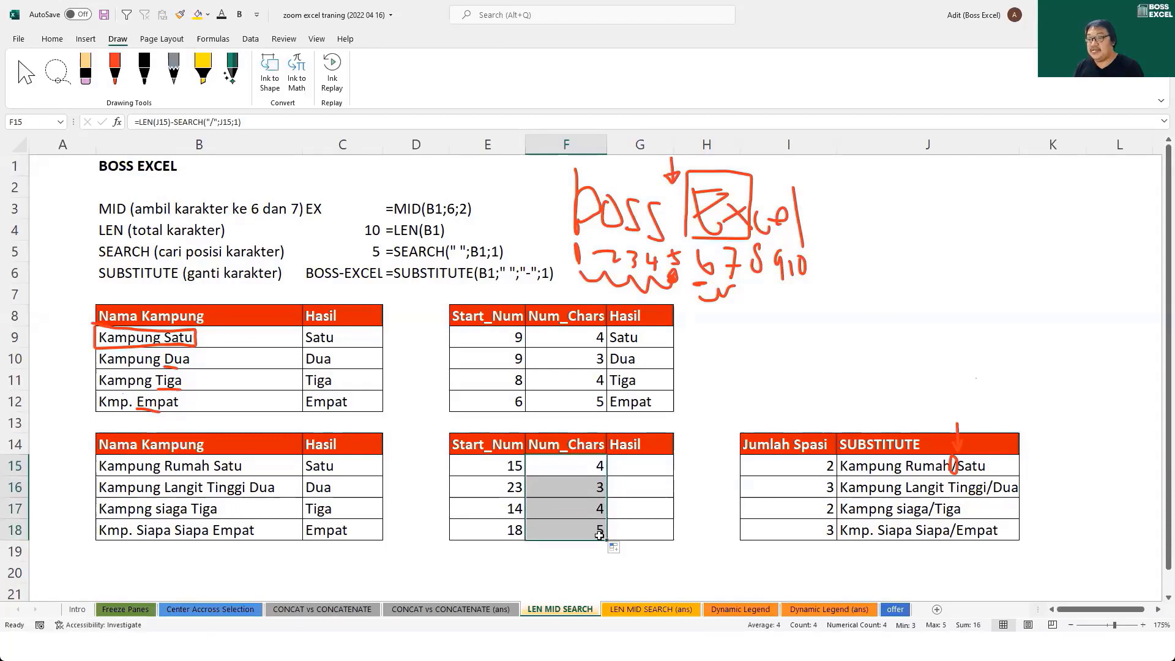
{"action": "left_click", "coordinate": [652, 465]}
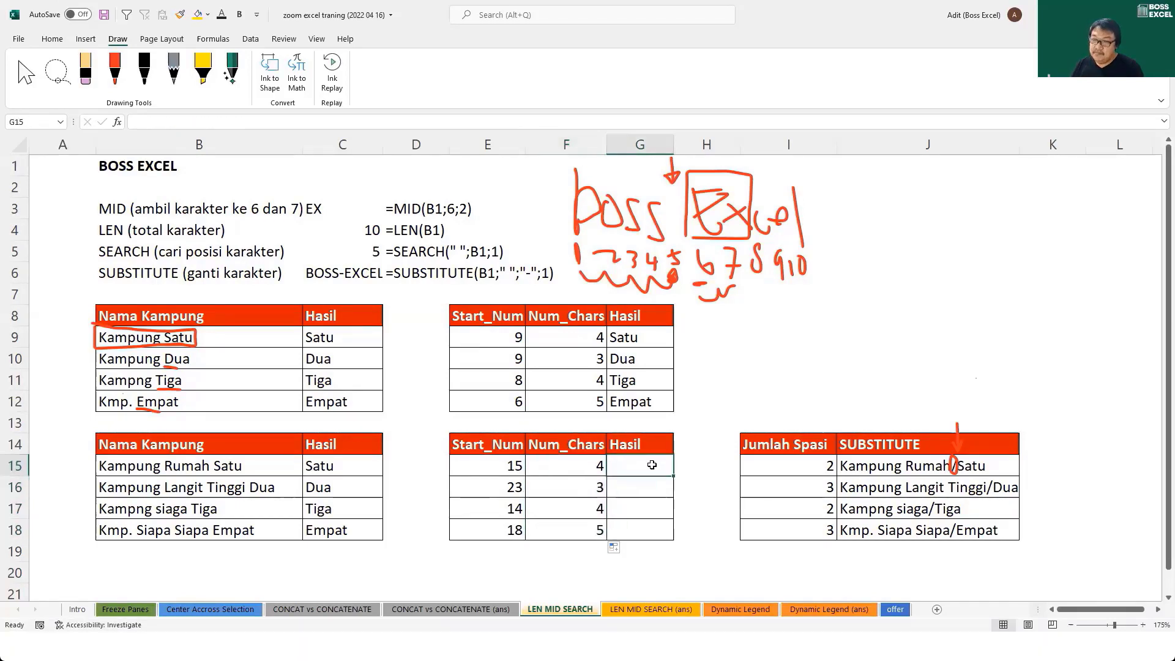
Enter =MID(B15;E15;F15) in G15 and fill it to G18, yielding Satu, Dua, Tiga, Empat.
{"action": "type", "text": "="}
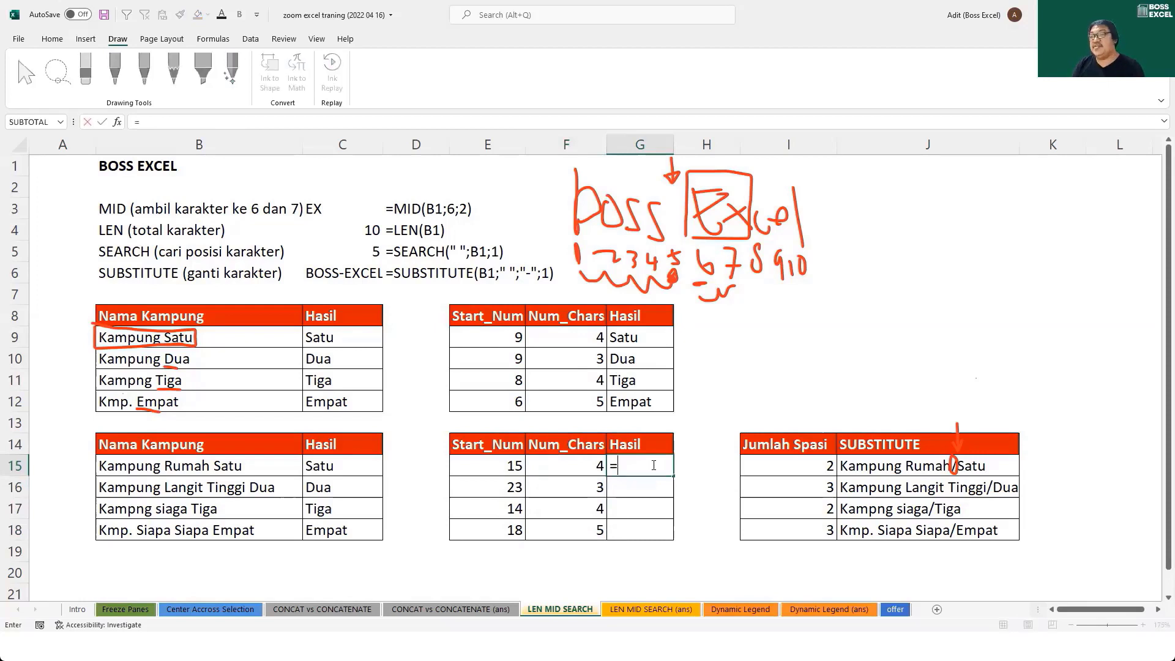
{"action": "type", "text": "MID("}
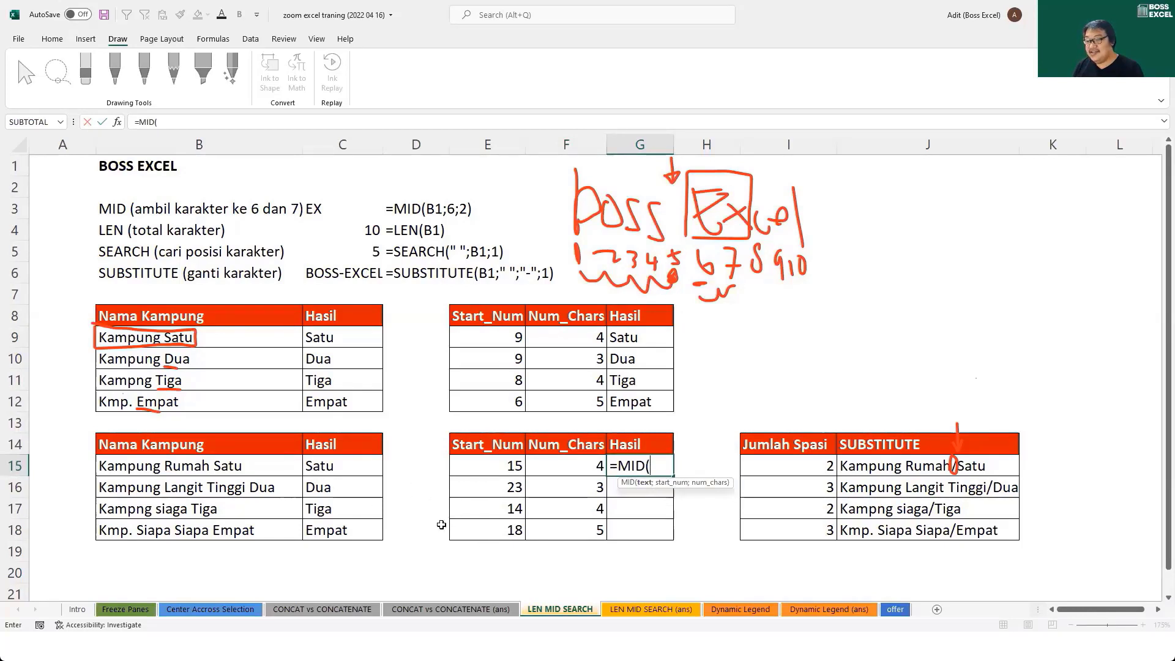
{"action": "left_click", "coordinate": [280, 474]}
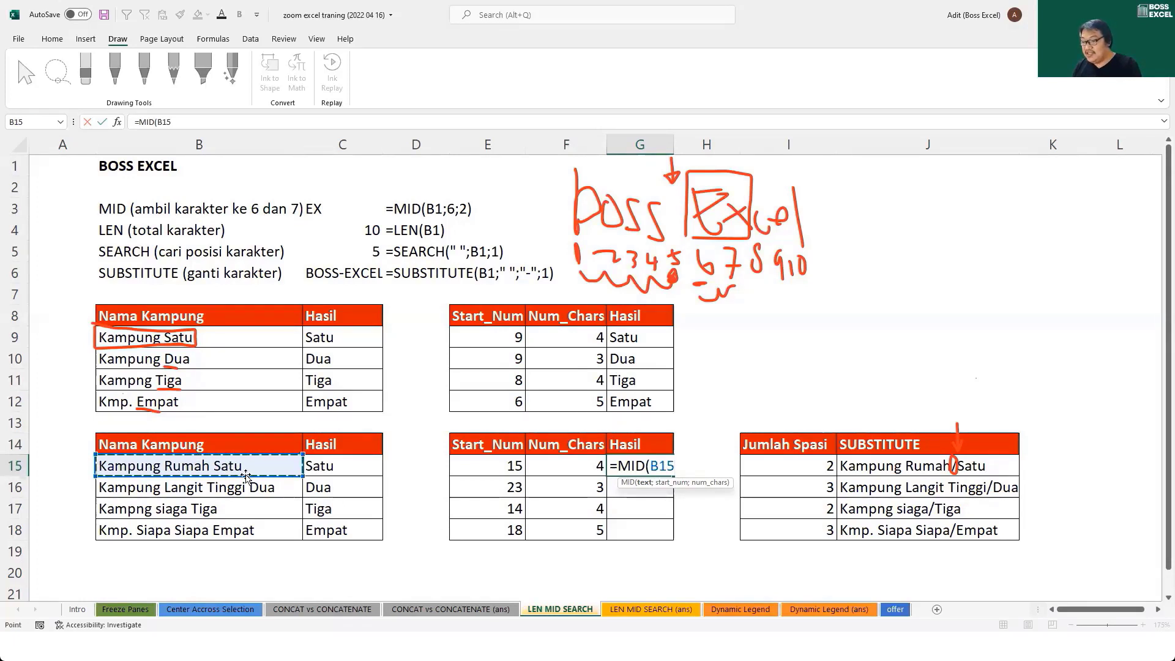
{"action": "type", "text": ";"}
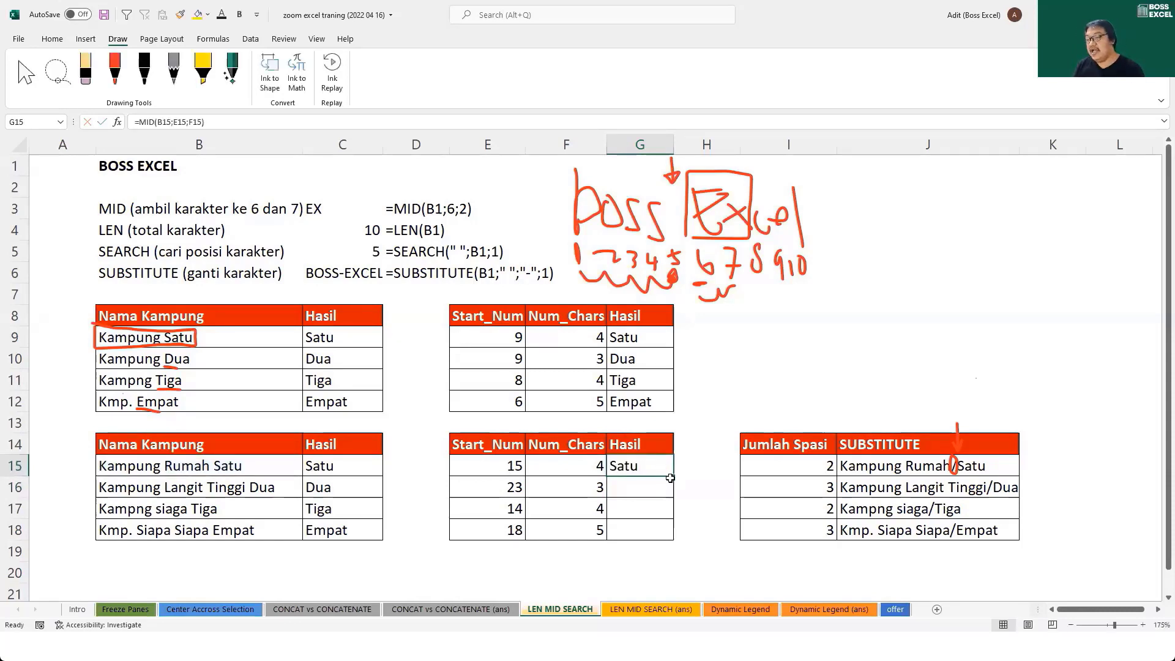
{"action": "double_click", "coordinate": [673, 476]}
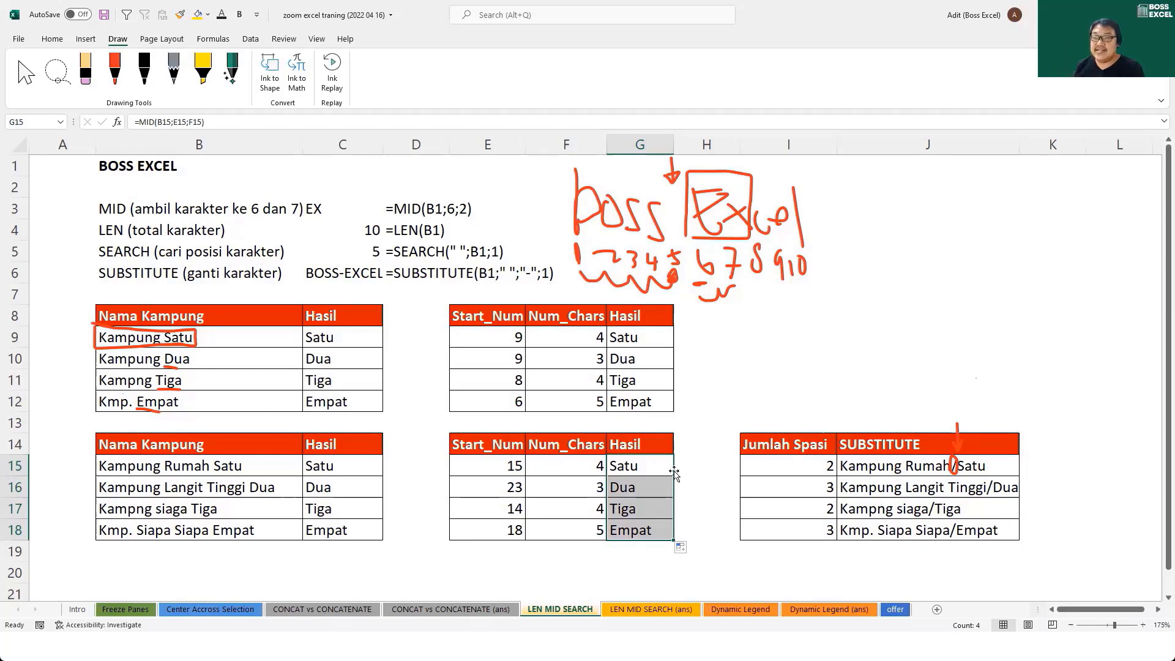
{"action": "left_click_drag", "start_coordinate": [153, 209], "coordinate": [183, 273]}
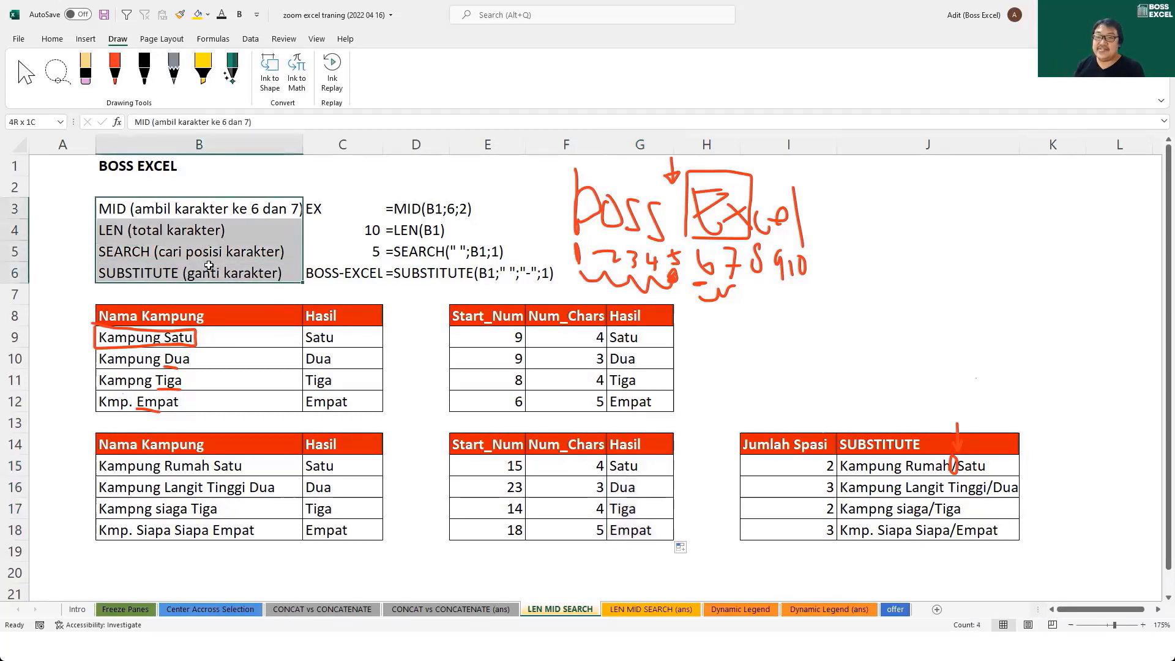
{"action": "left_click", "coordinate": [15, 273]}
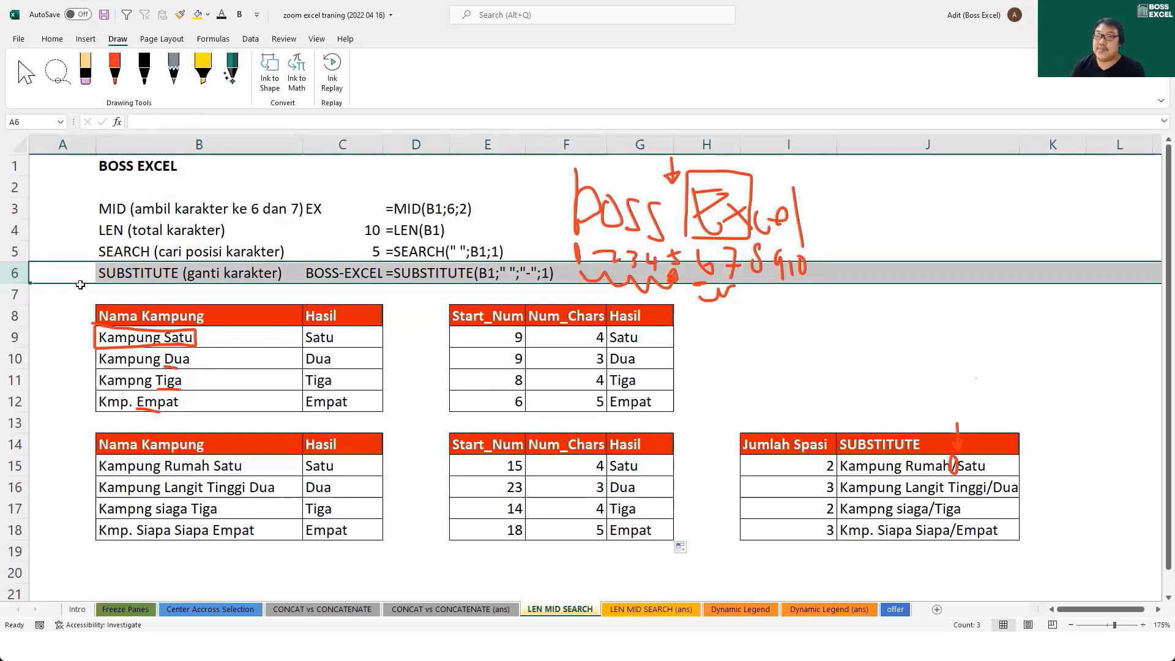
{"action": "left_click", "coordinate": [150, 271]}
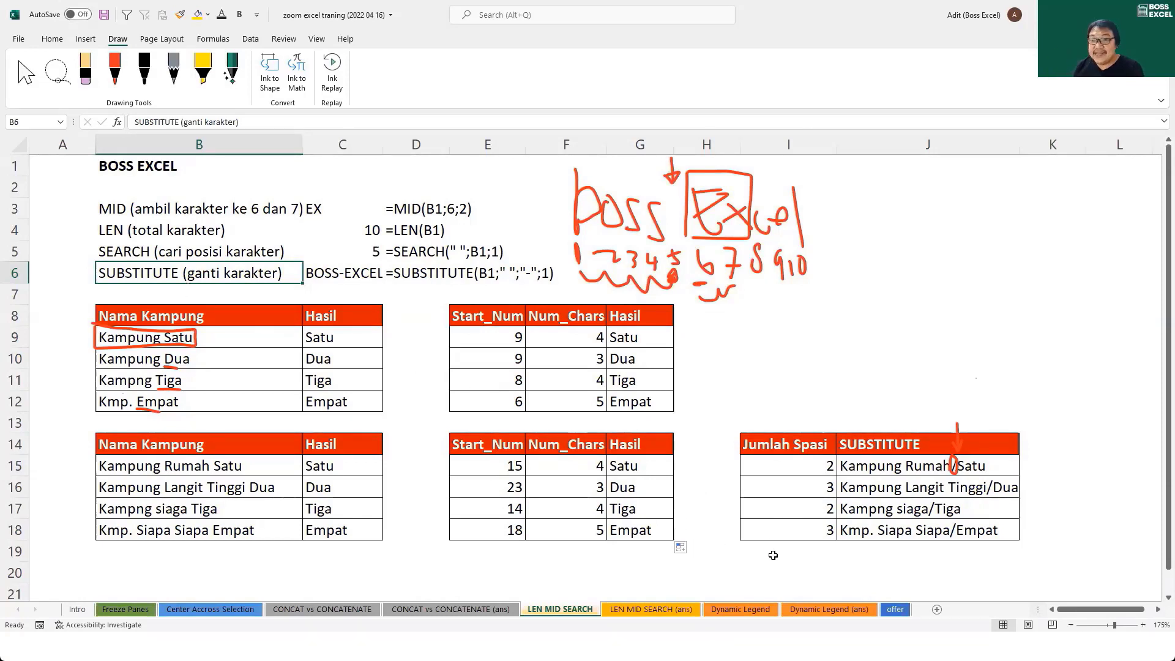
{"action": "left_click", "coordinate": [799, 529]}
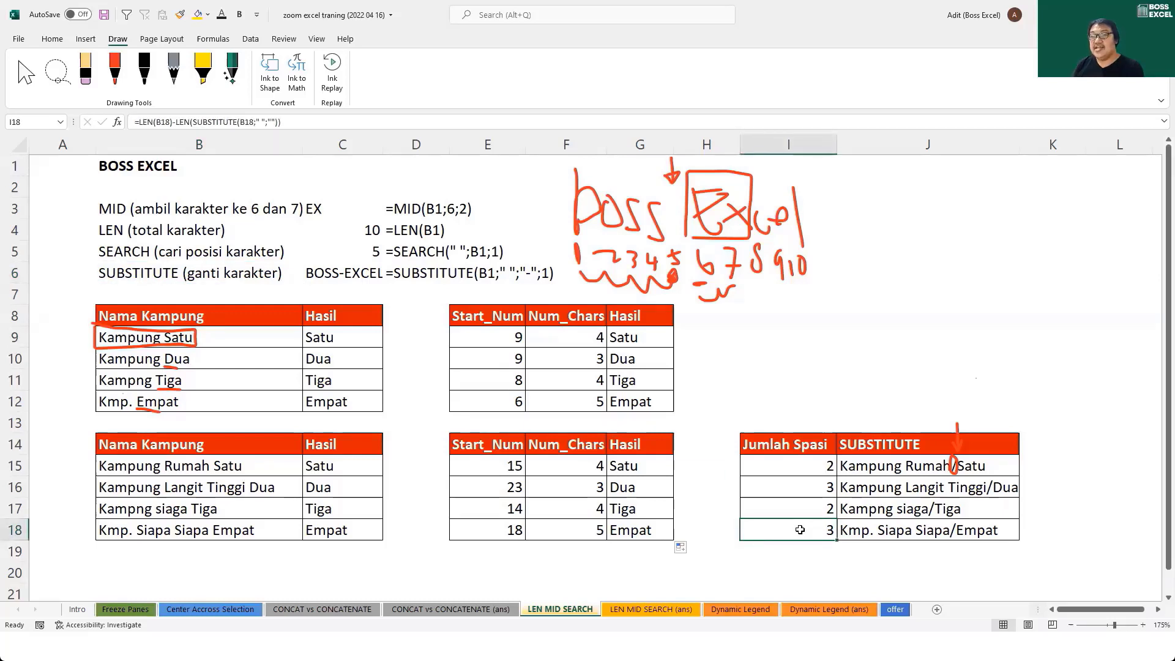